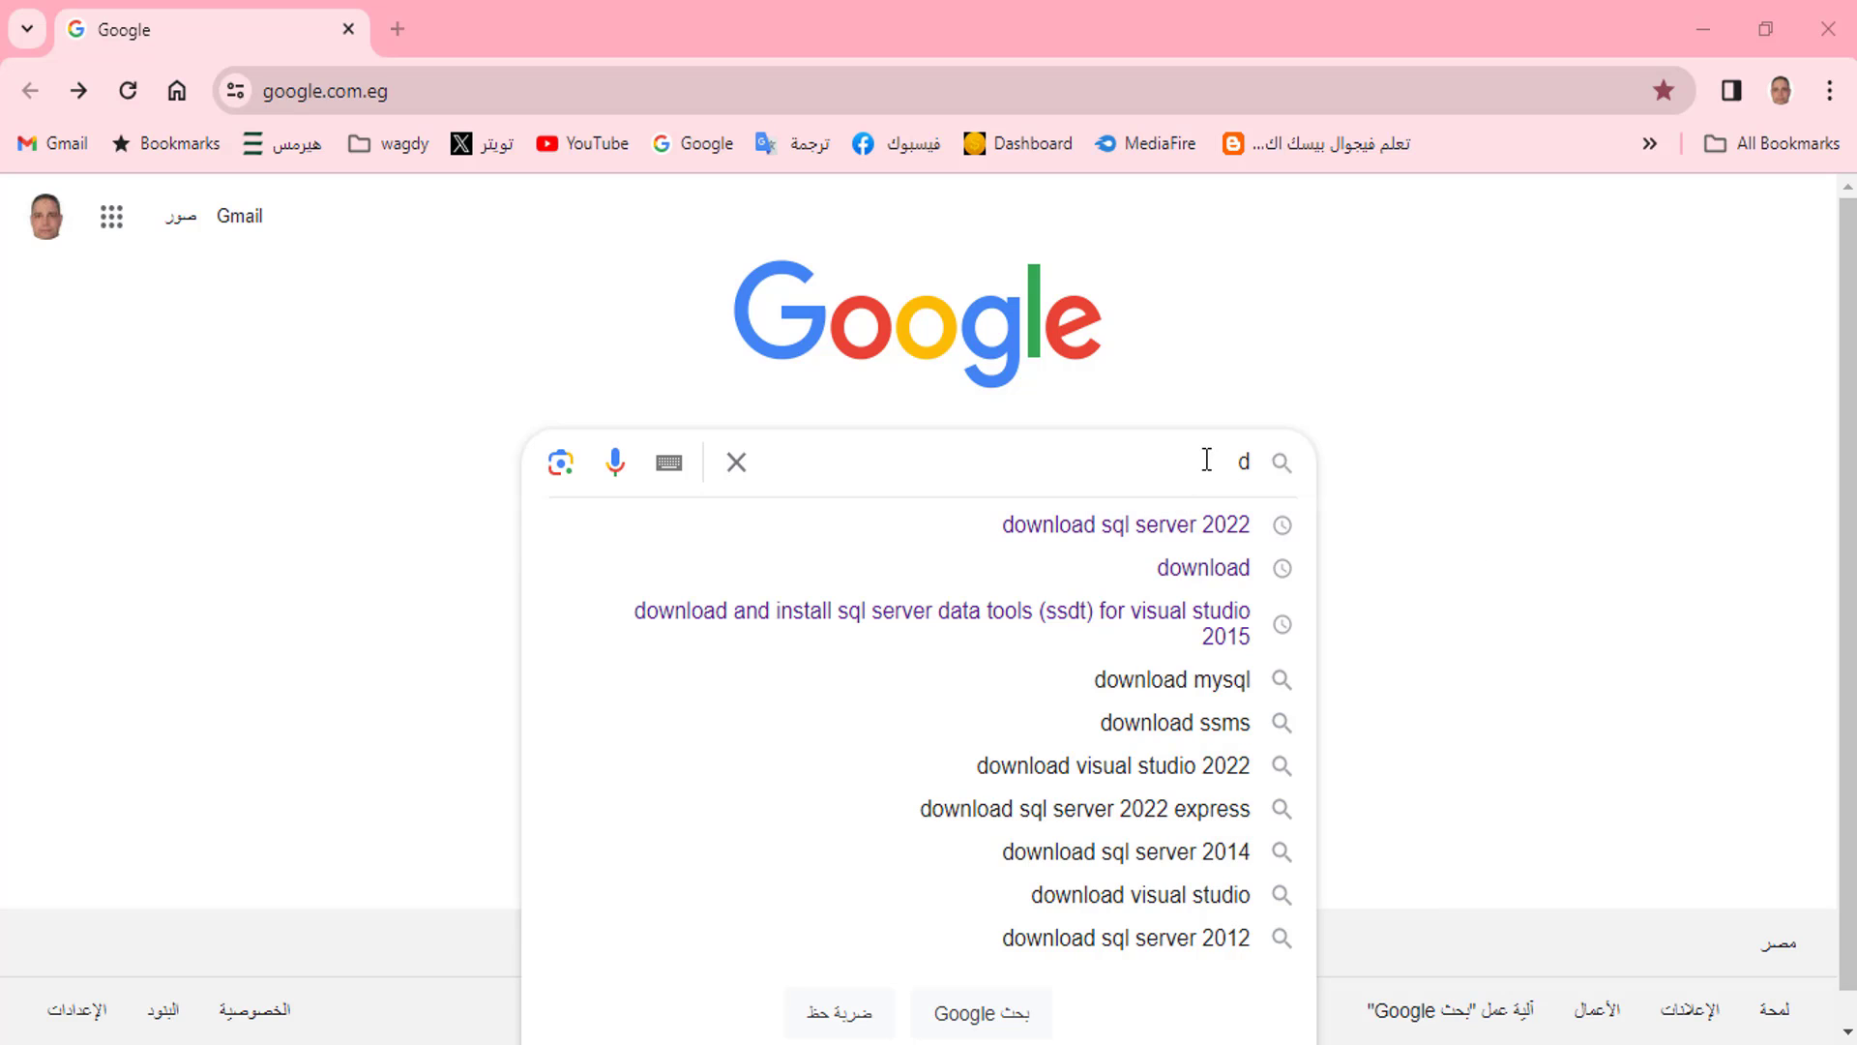
Step: Search for "download sql server 2022", open Microsoft's SQL Server Downloads page, and save the Developer edition installer SQL2022-SSEI-Dev to the Desktop
left_click(1098, 527)
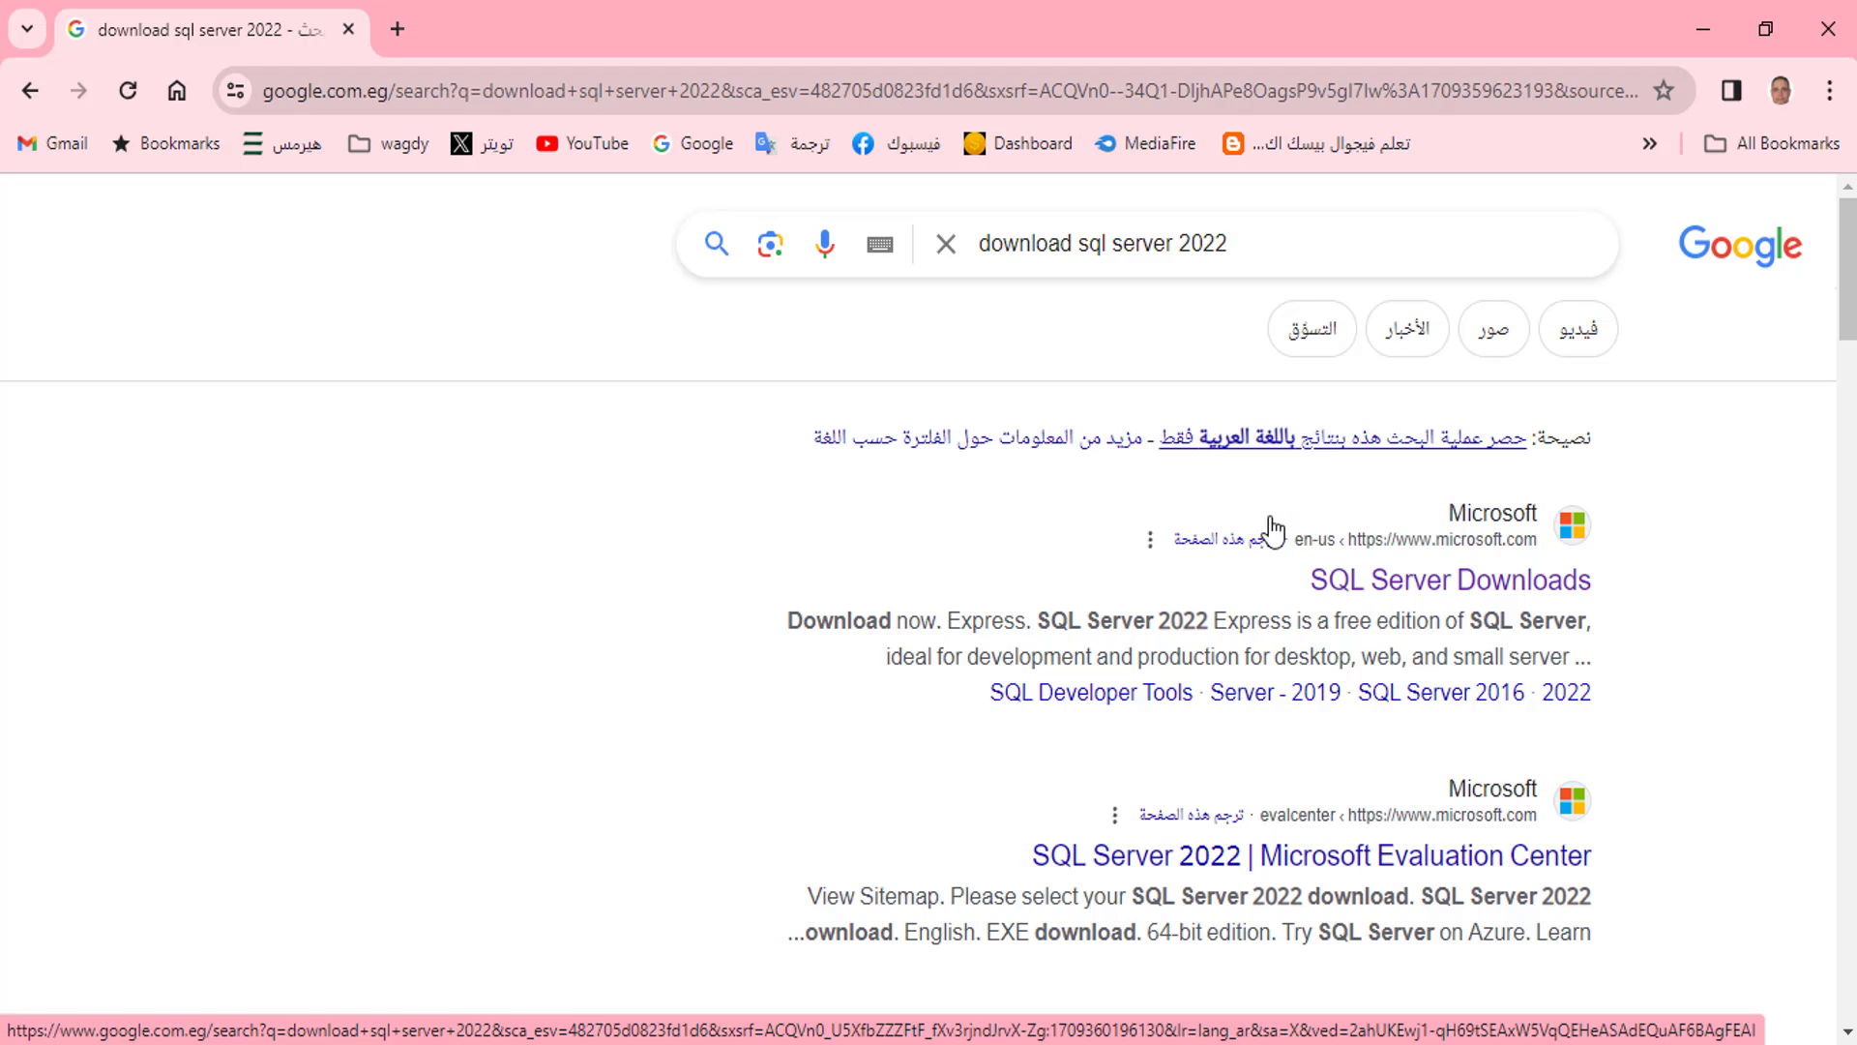
left_click(1436, 588)
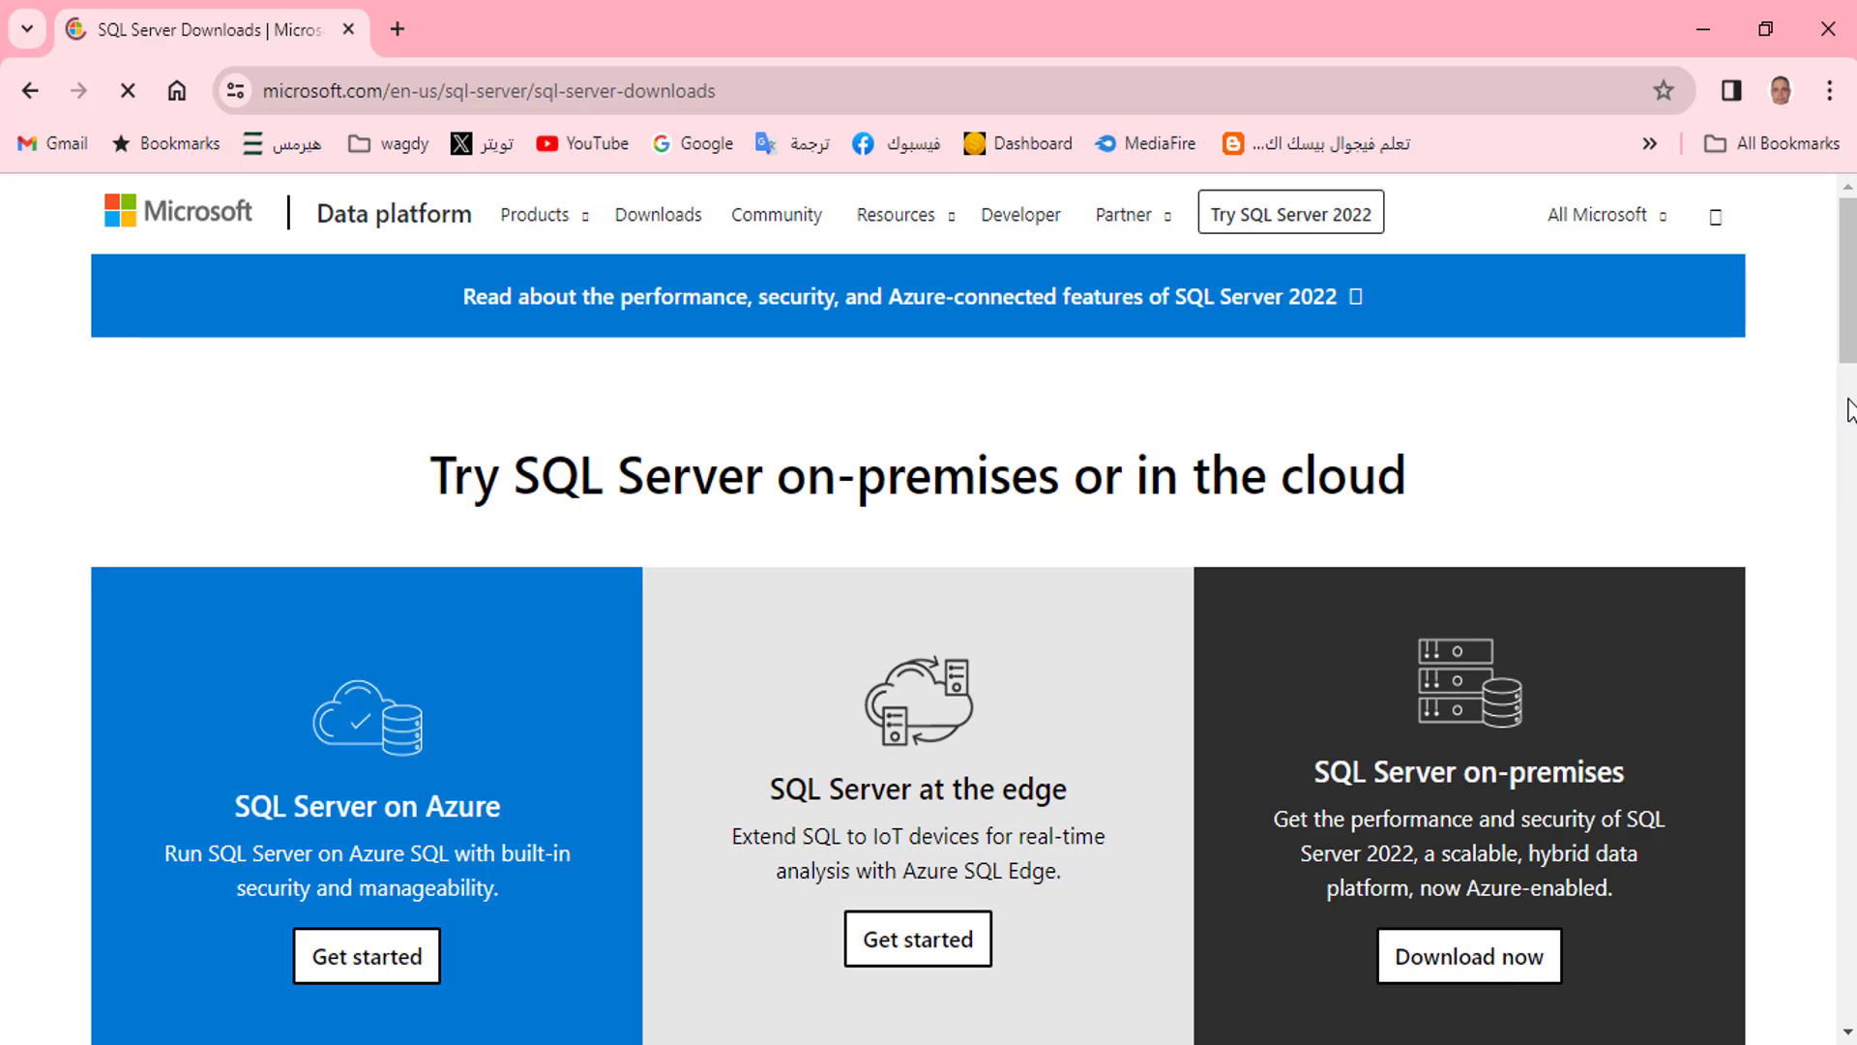
scroll(929, 607, "down", 4)
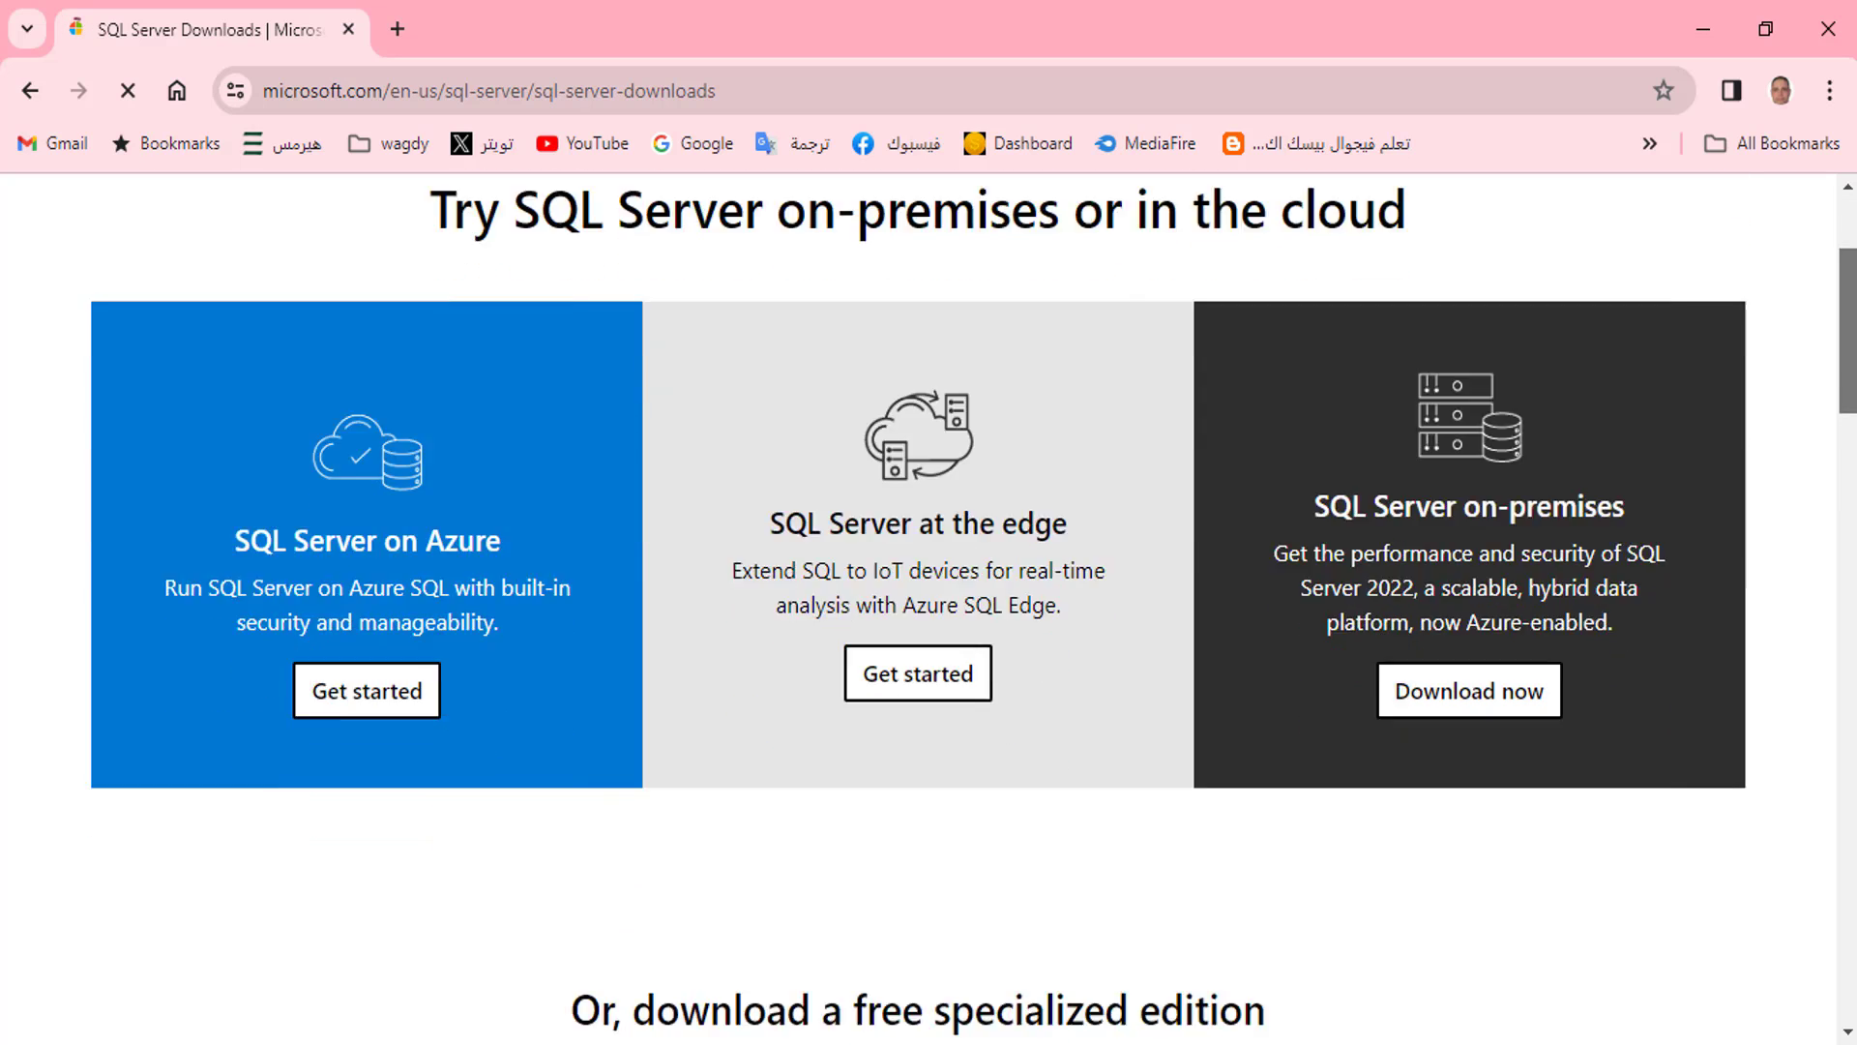
scroll(928, 607, "down", 5)
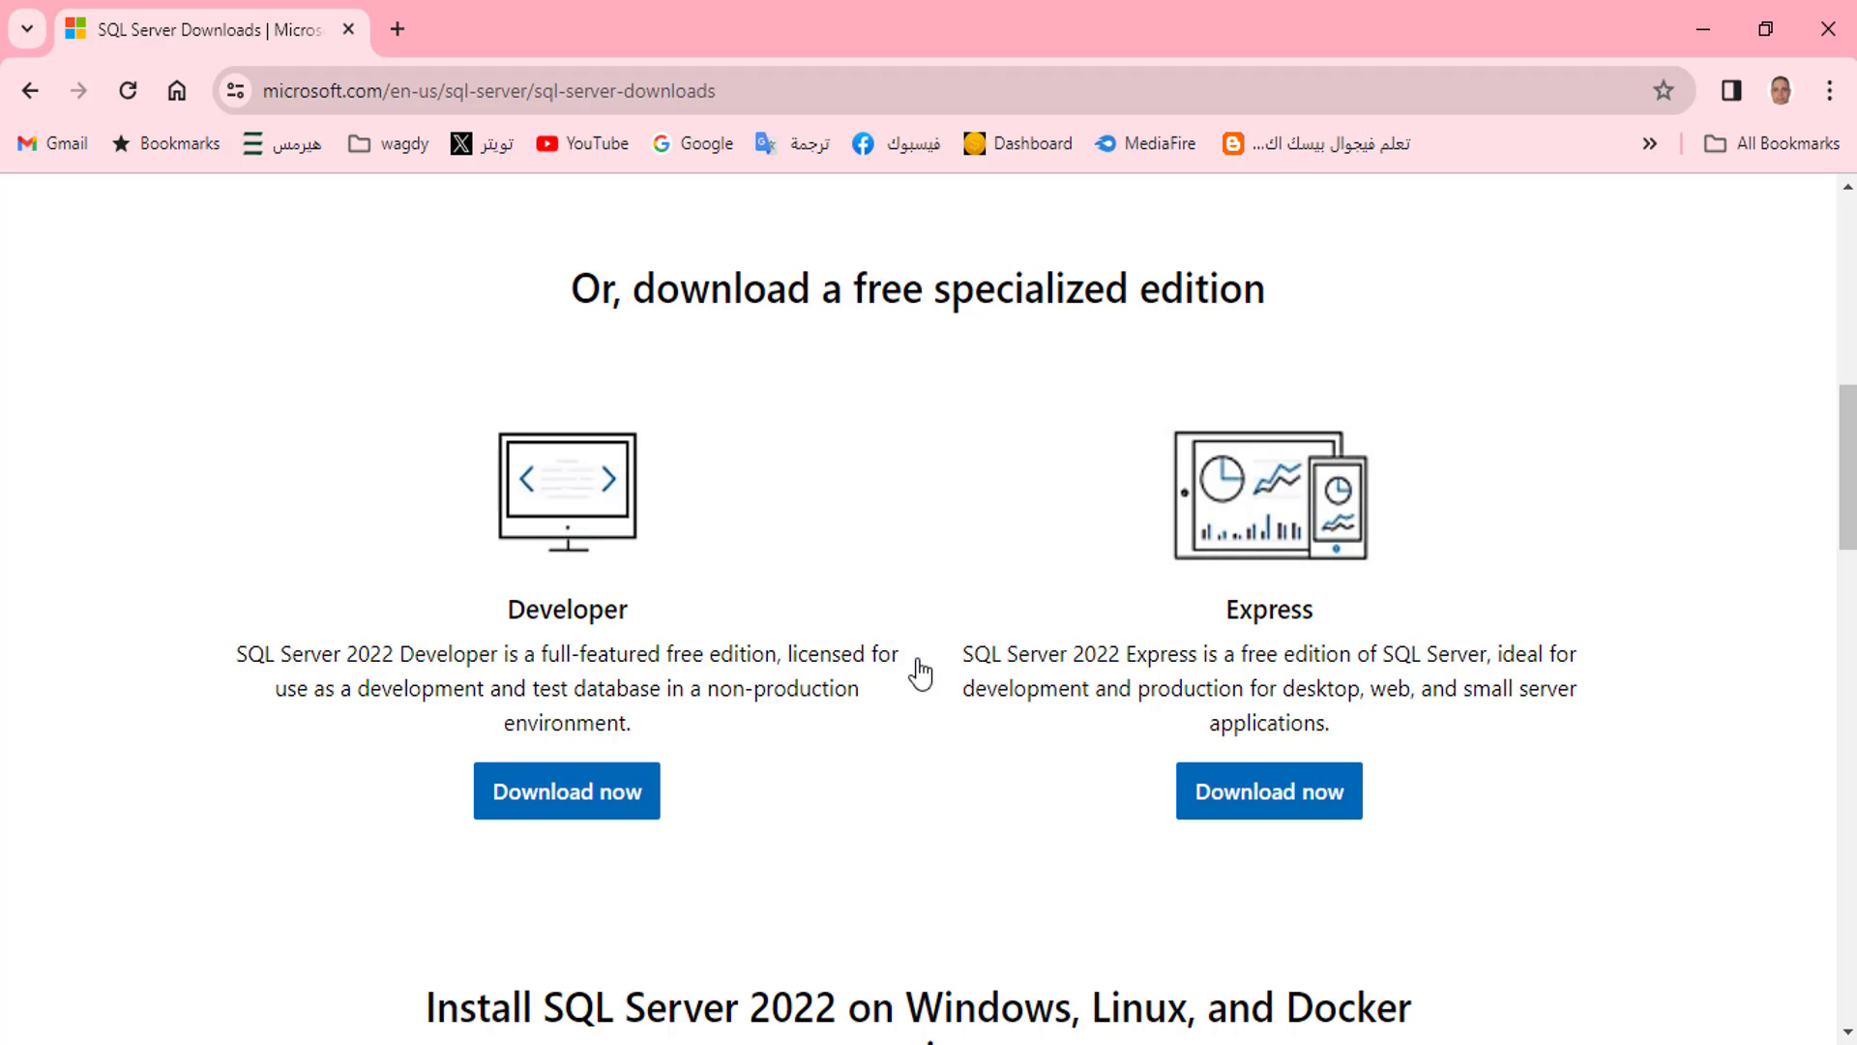
left_click(562, 811)
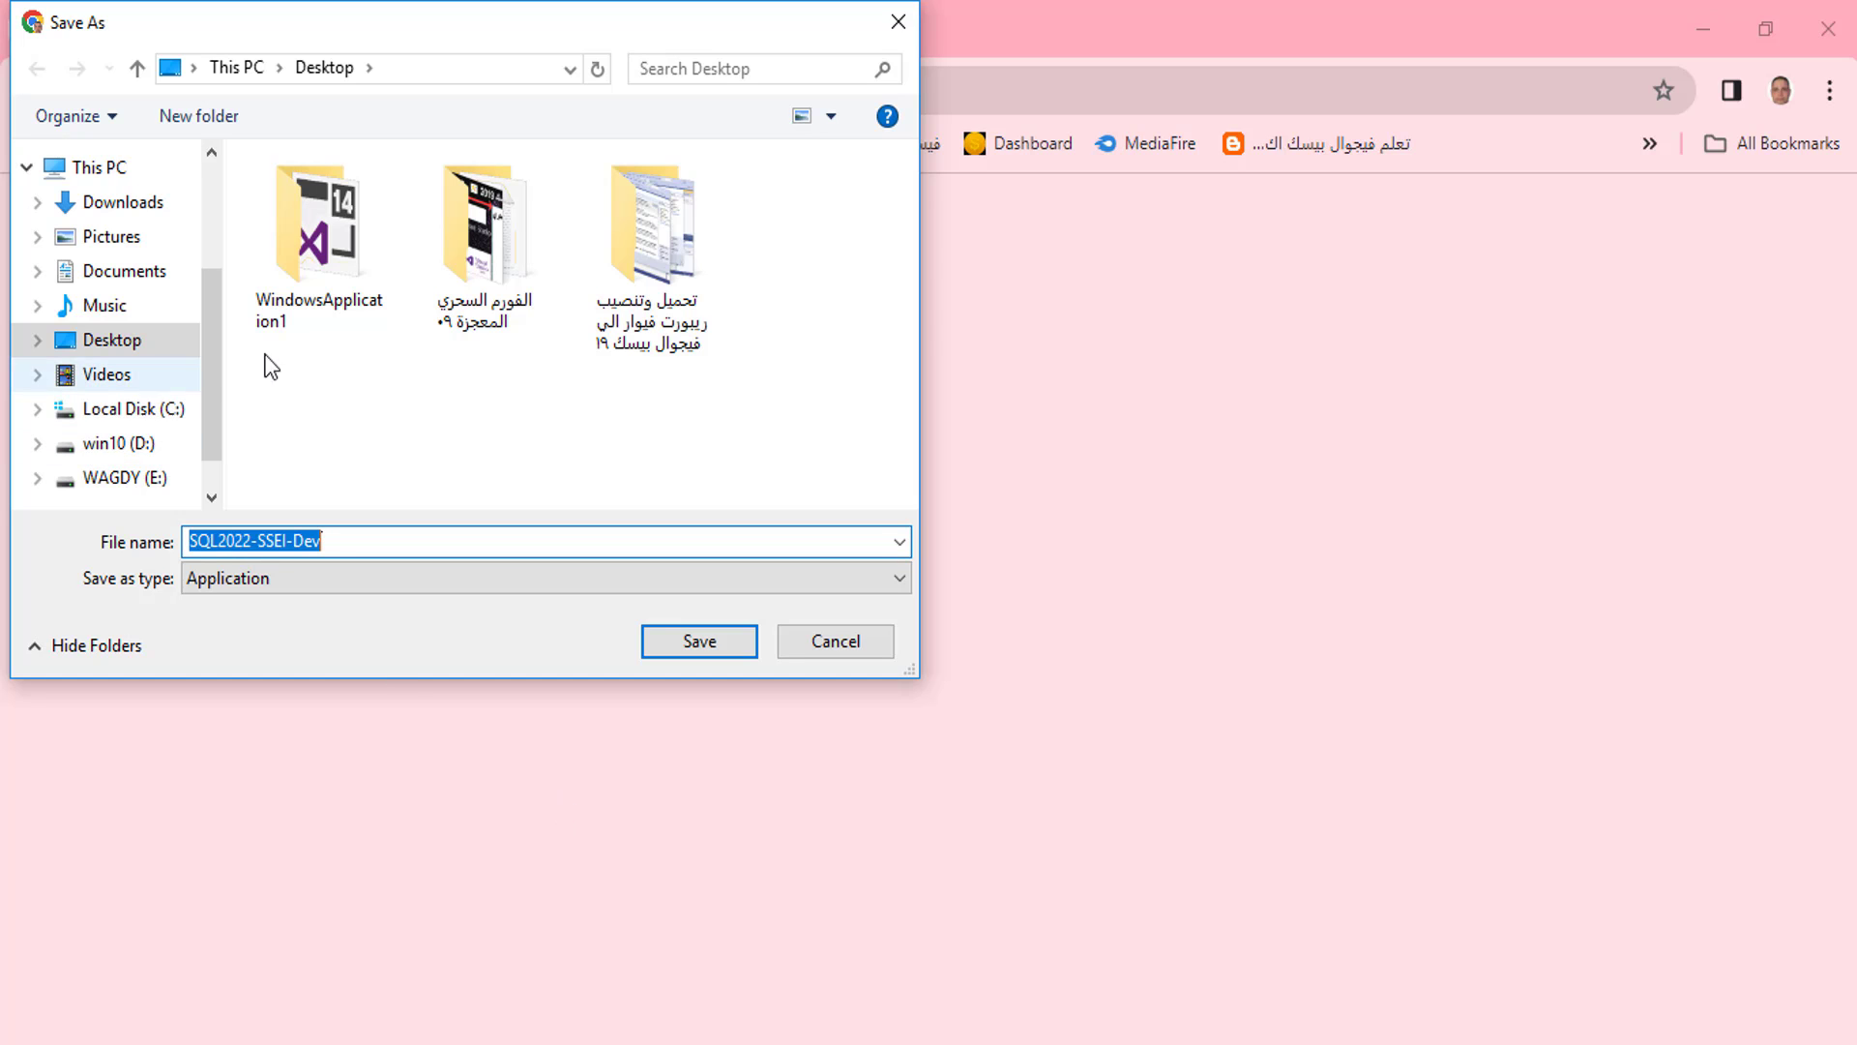
left_click(692, 639)
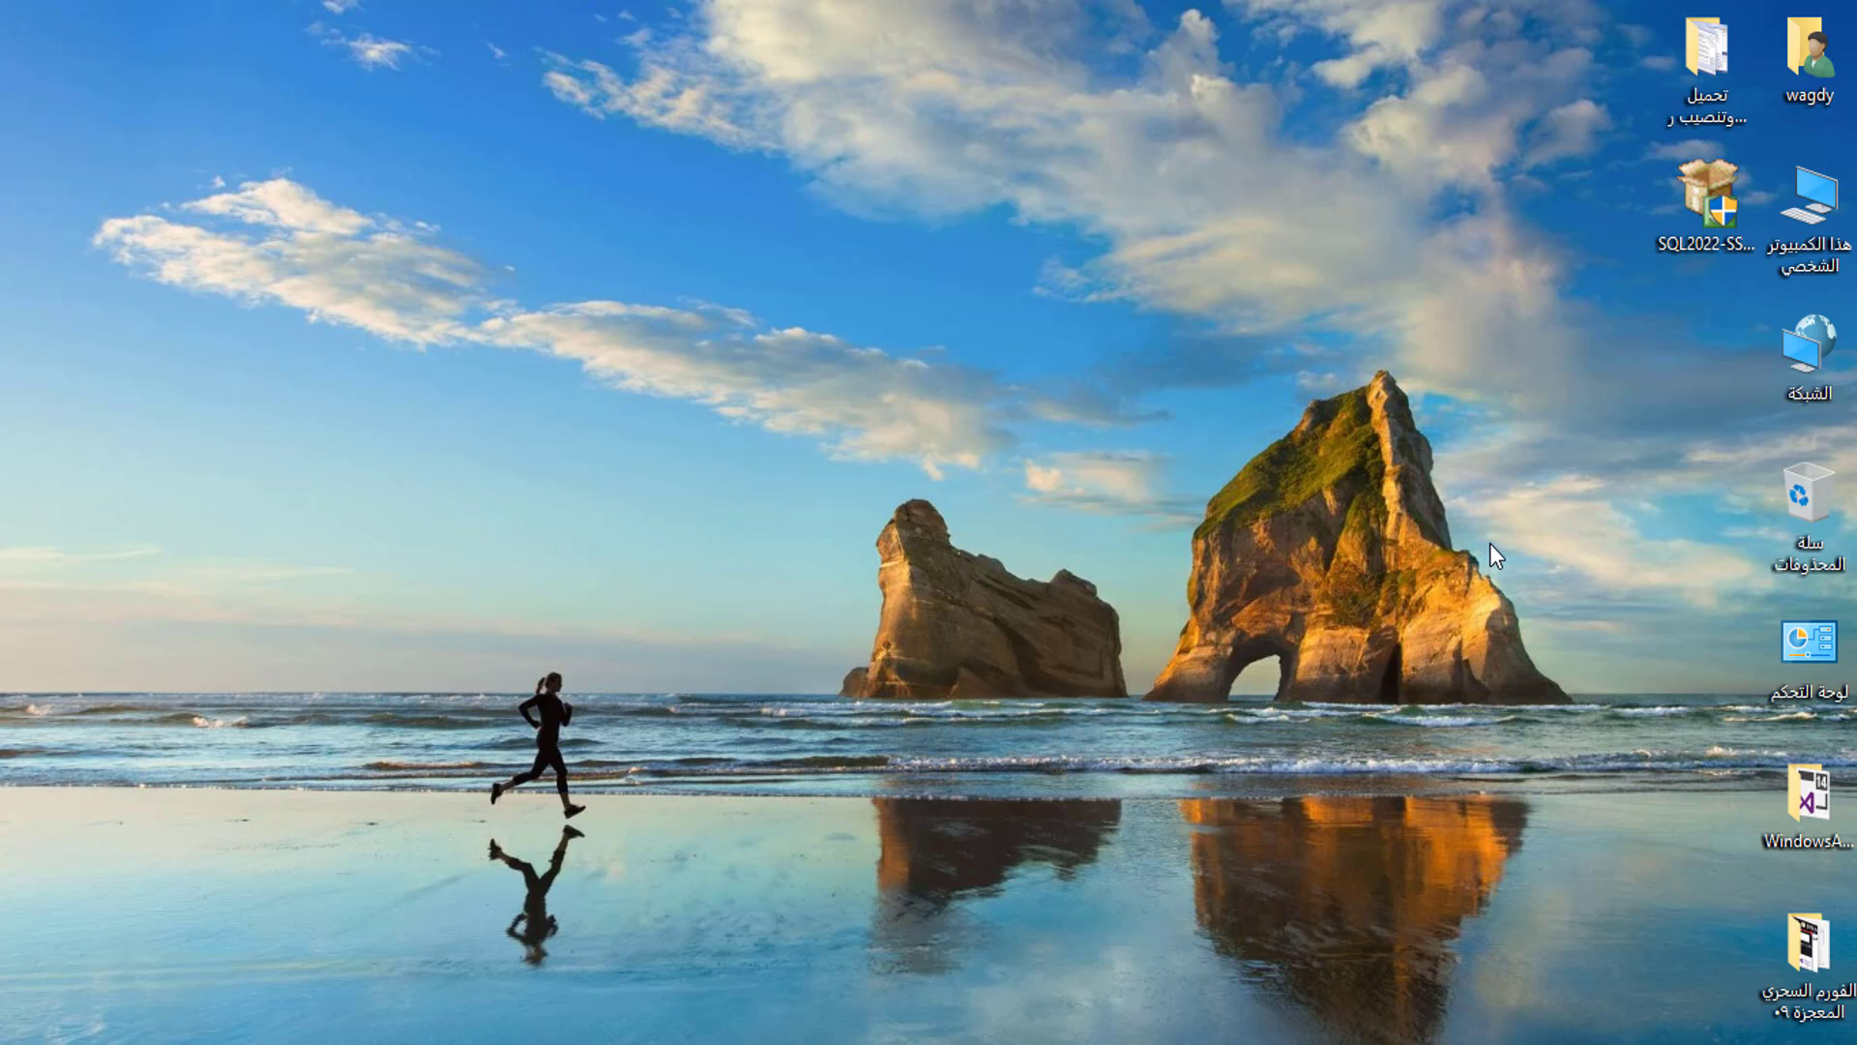
Step: Run the downloaded SQL2022-SSEI-Dev installer and choose the Custom installation type, agreeing to continue in English
double_click(1710, 191)
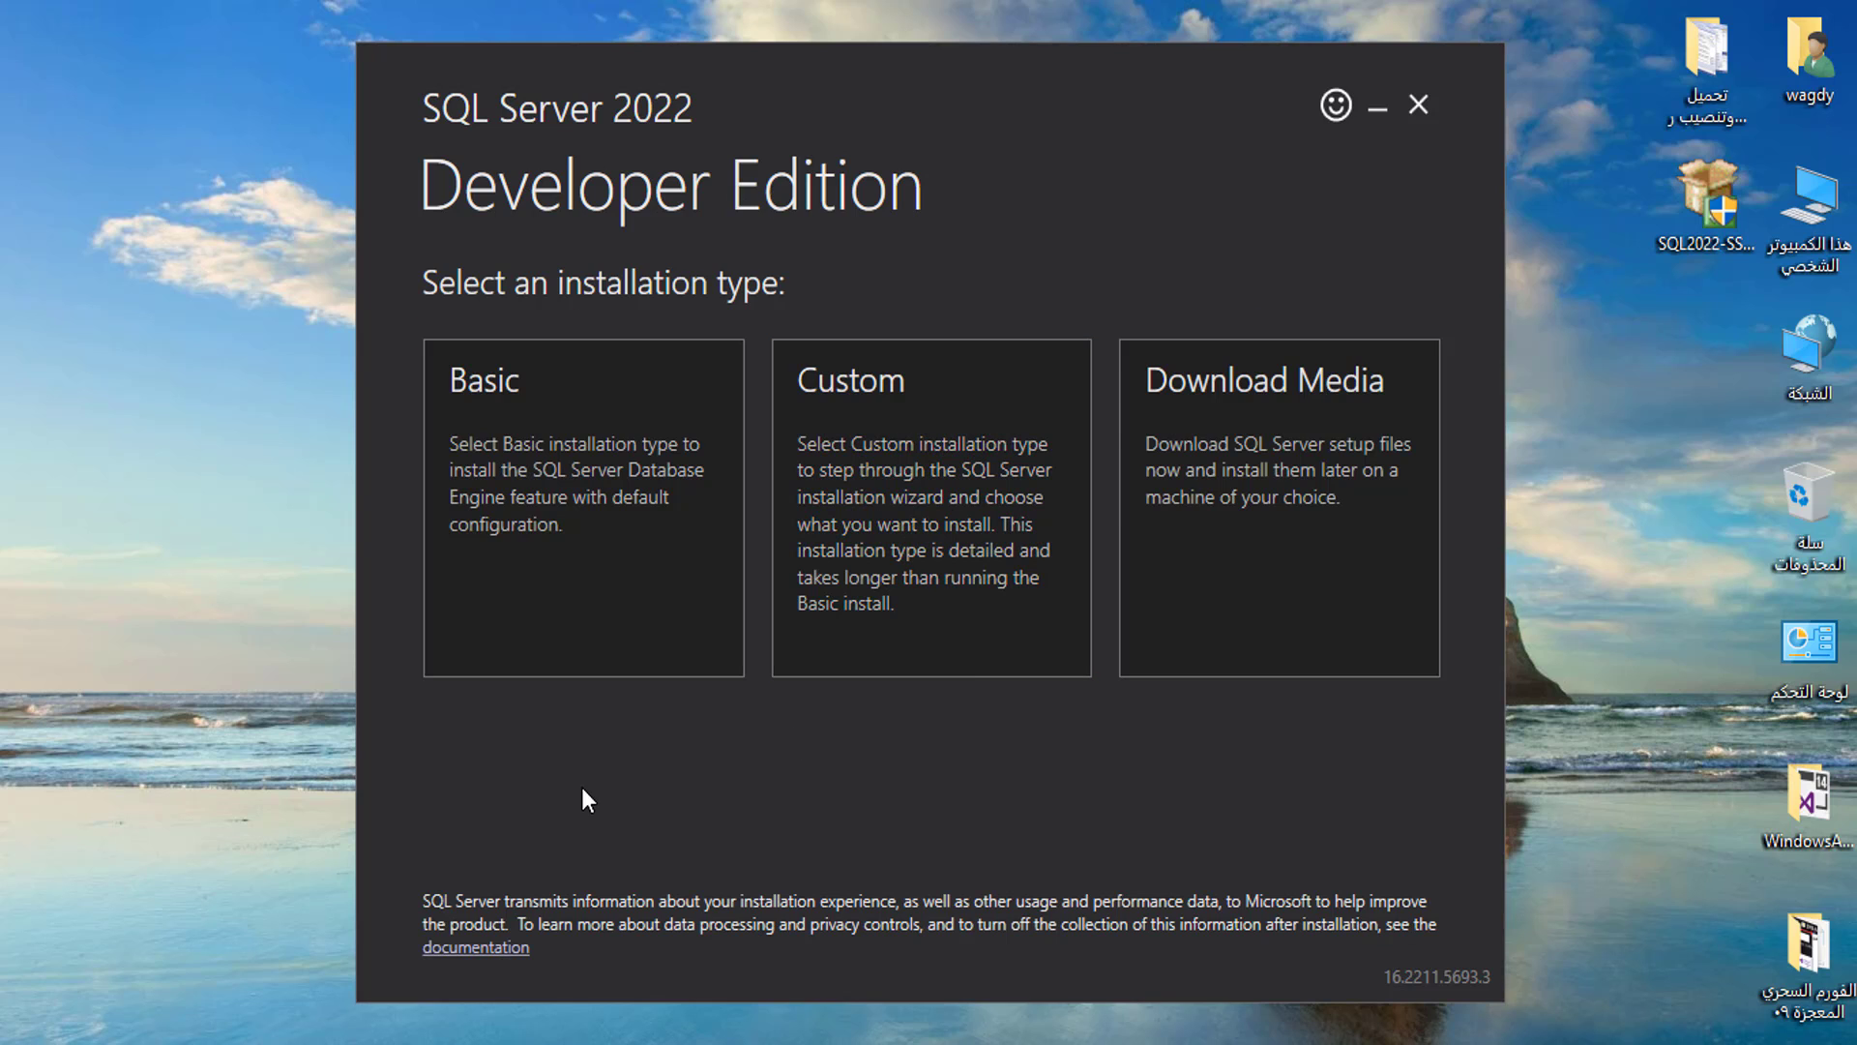
left_click(922, 573)
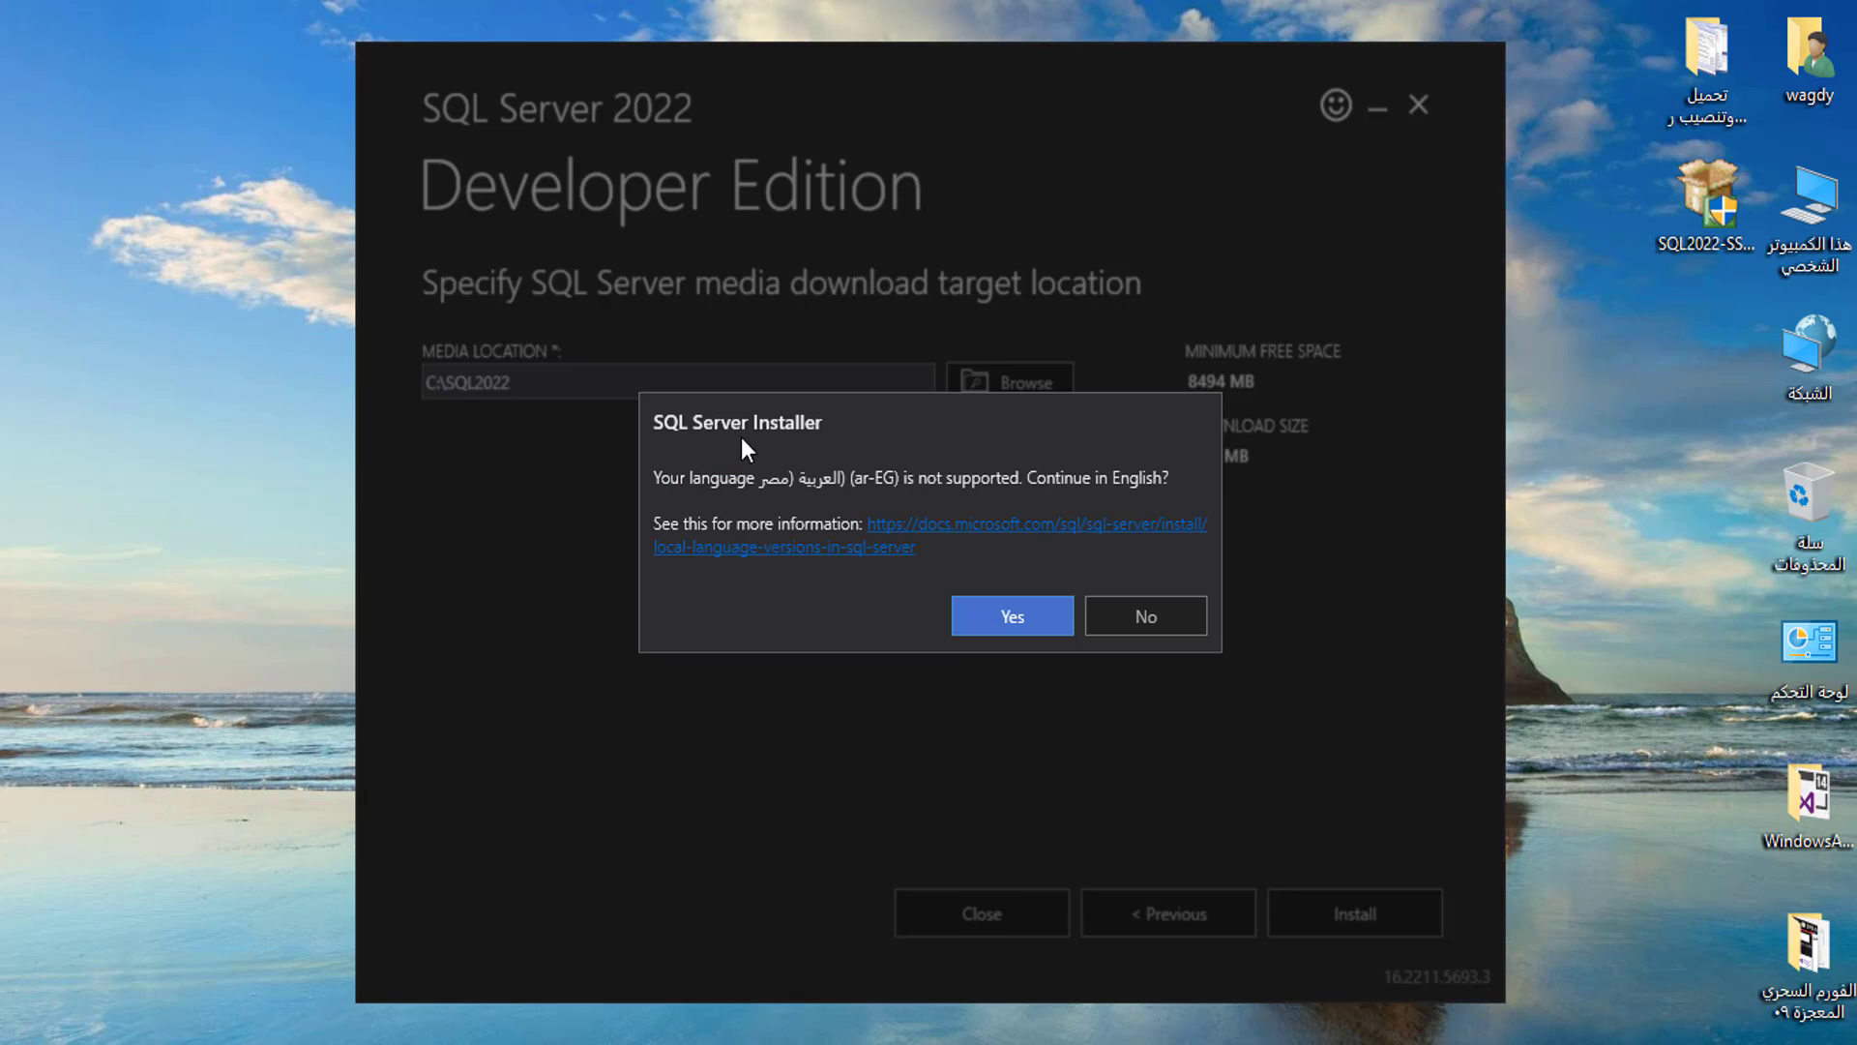
left_click(1010, 619)
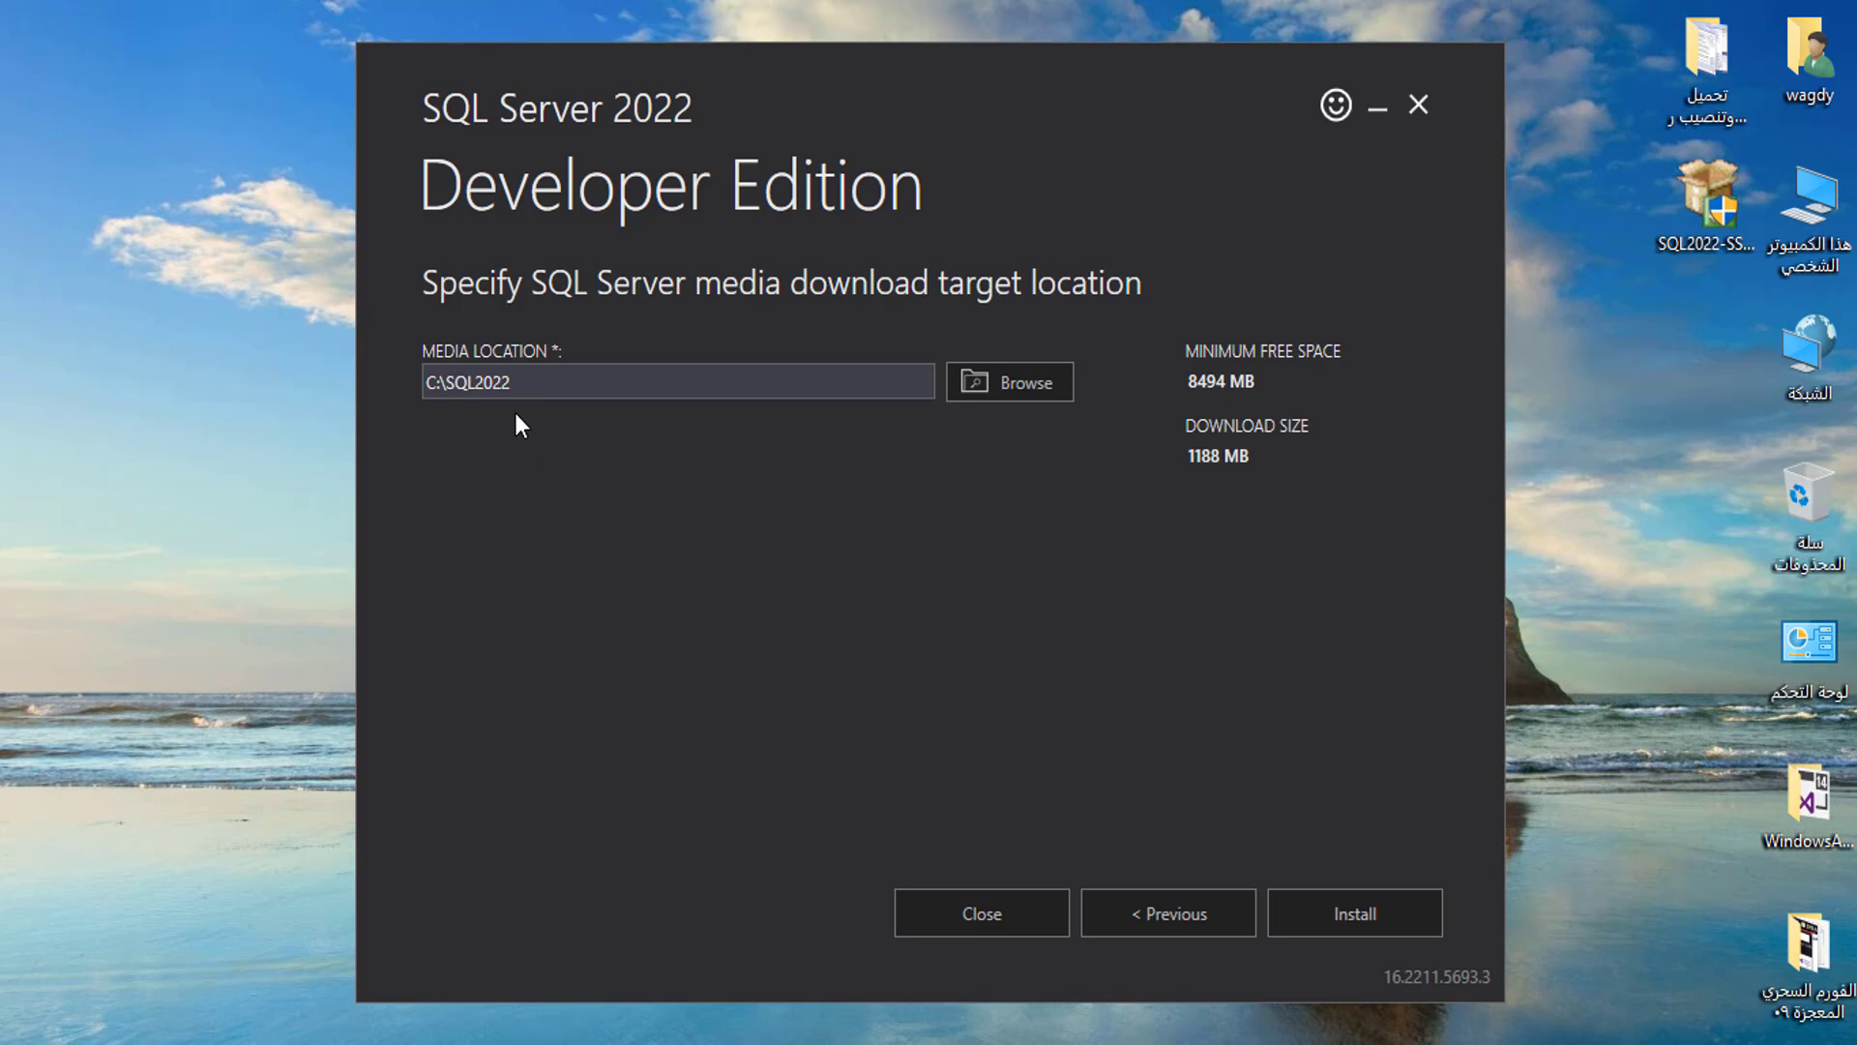
Step: Set the media location to the Desktop folder and start downloading the SQL Server setup files
left_click(1006, 391)
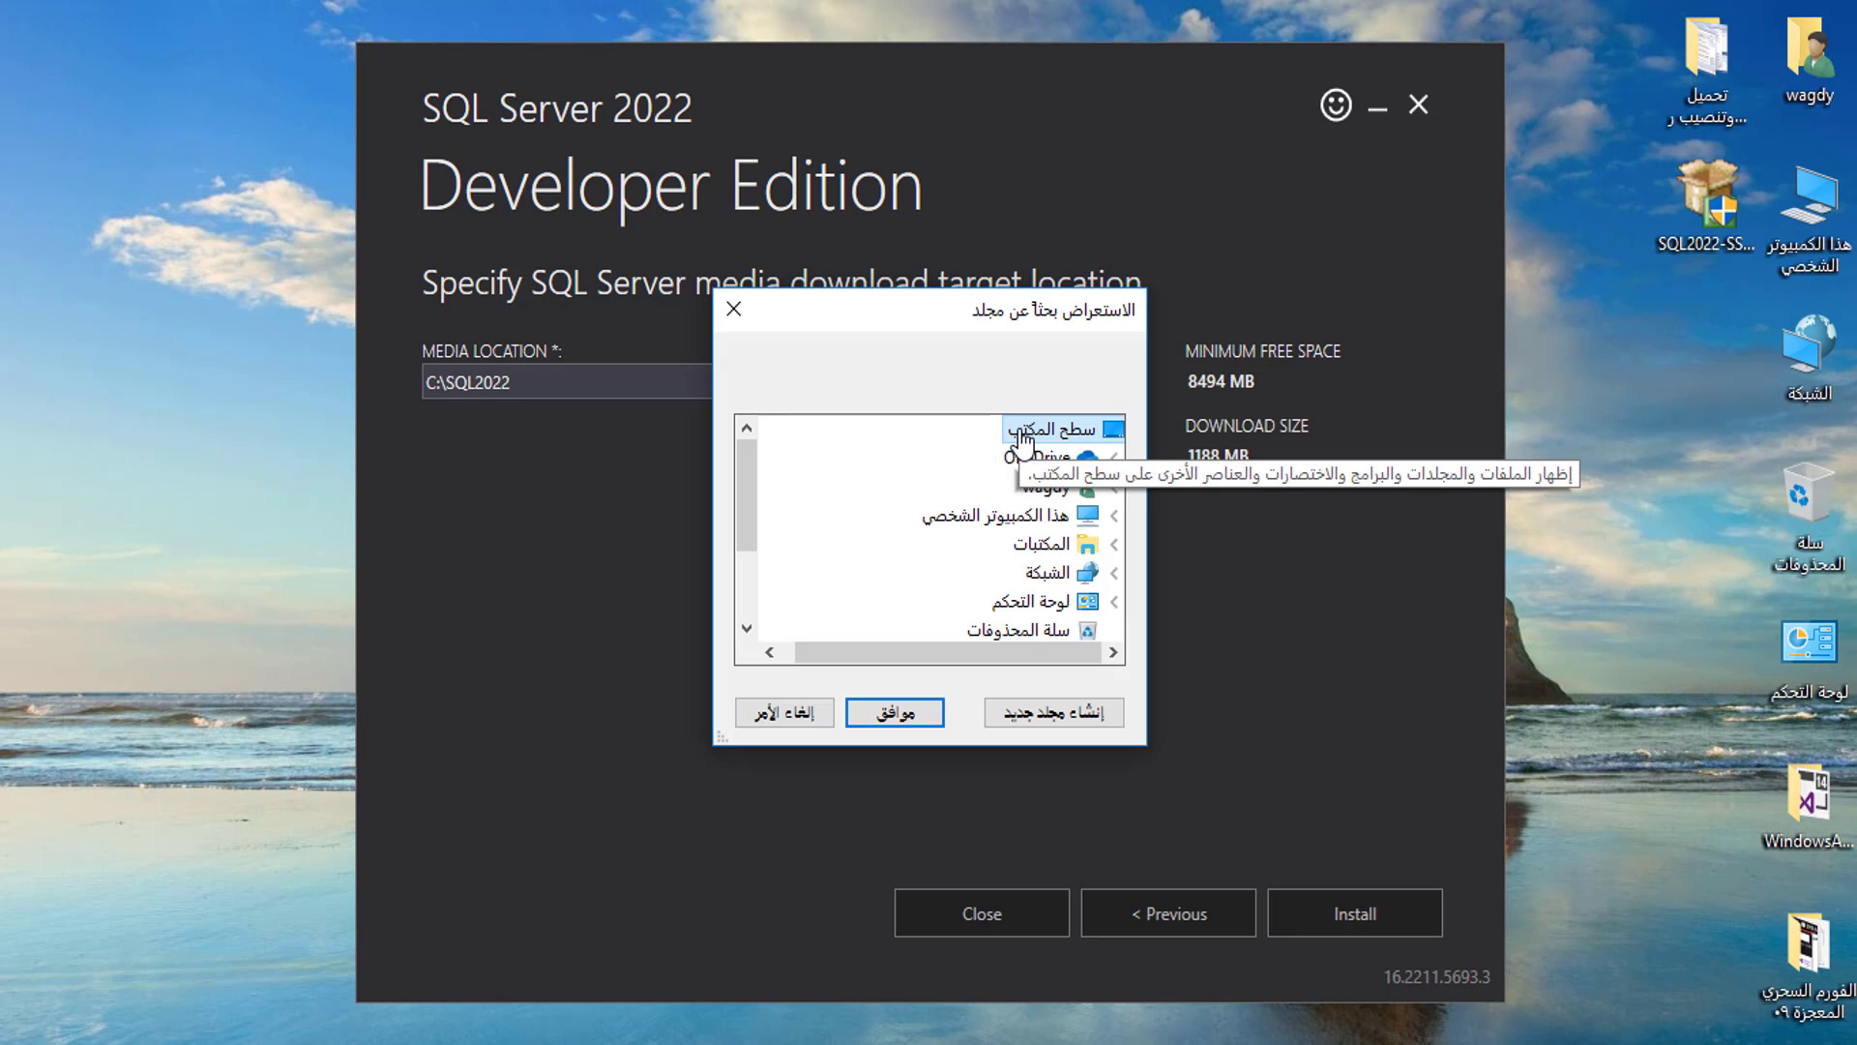
left_click(1022, 430)
left_click(887, 712)
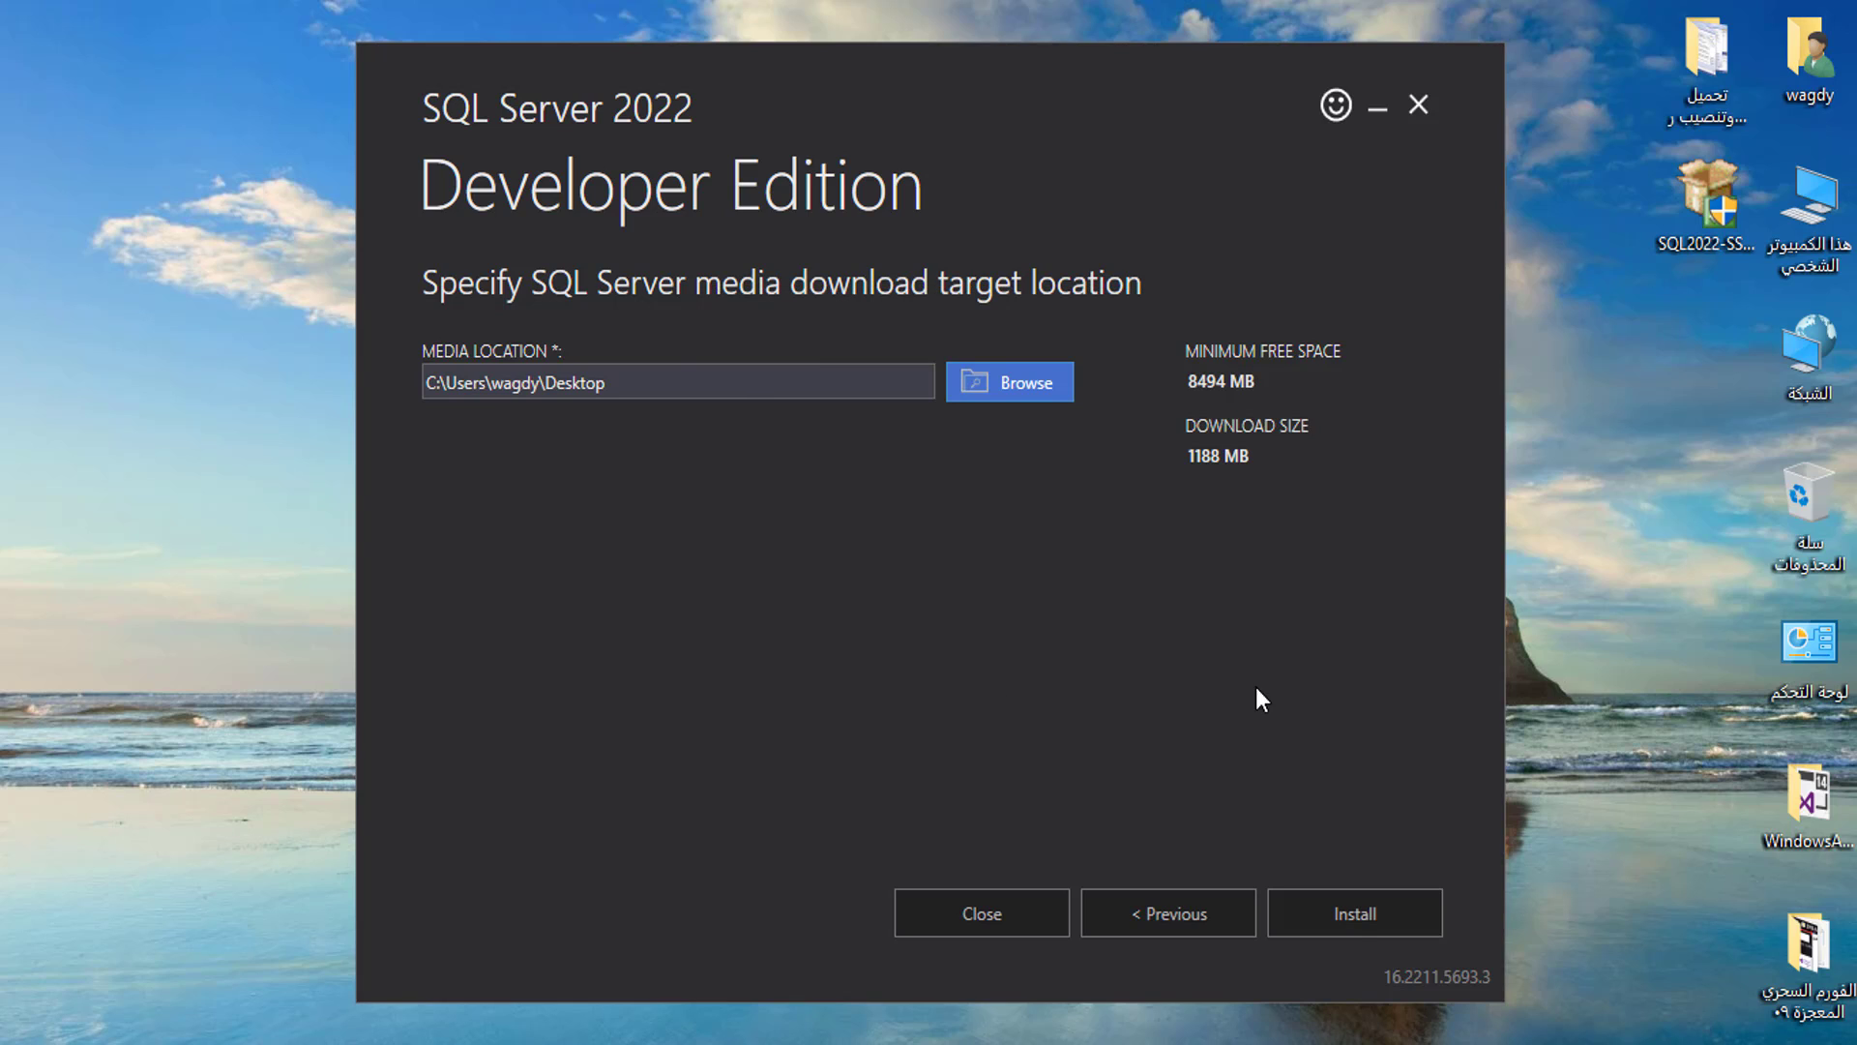
left_click(1373, 913)
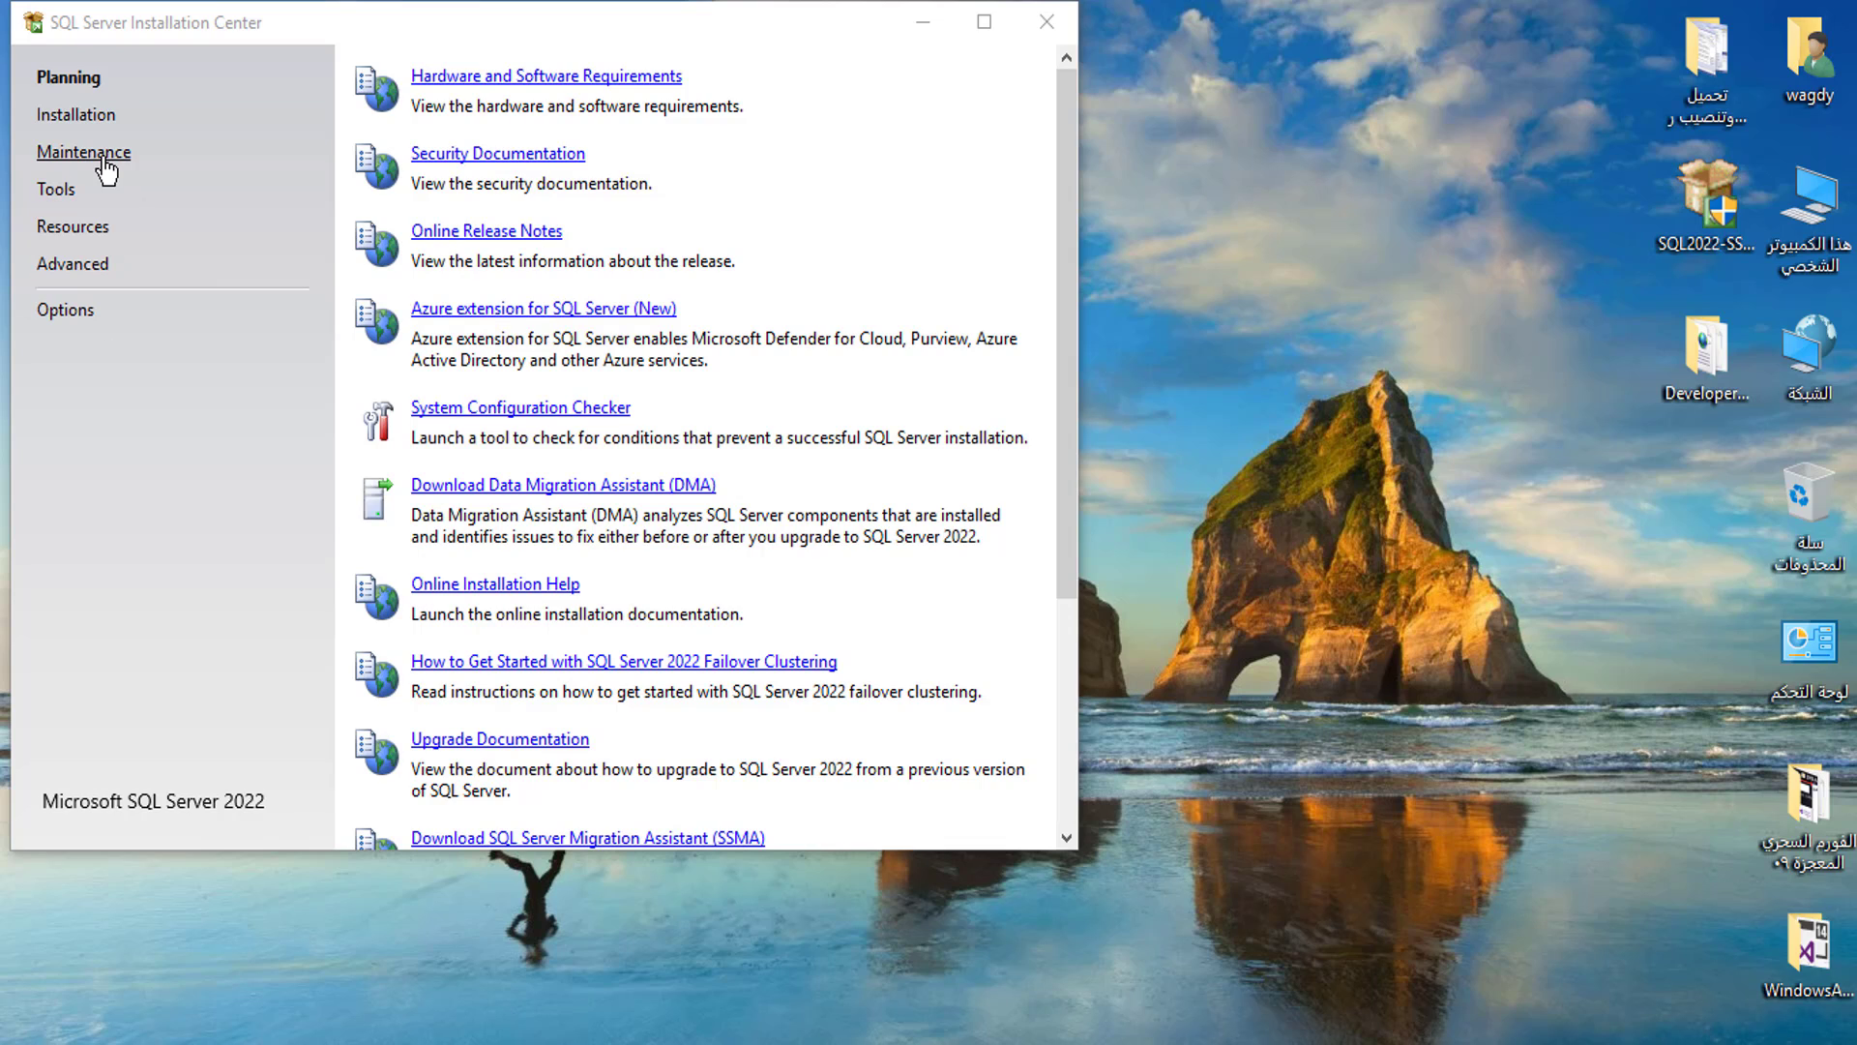
Step: Start a new SQL Server standalone installation with the free Developer edition and accept the license terms
left_click(77, 116)
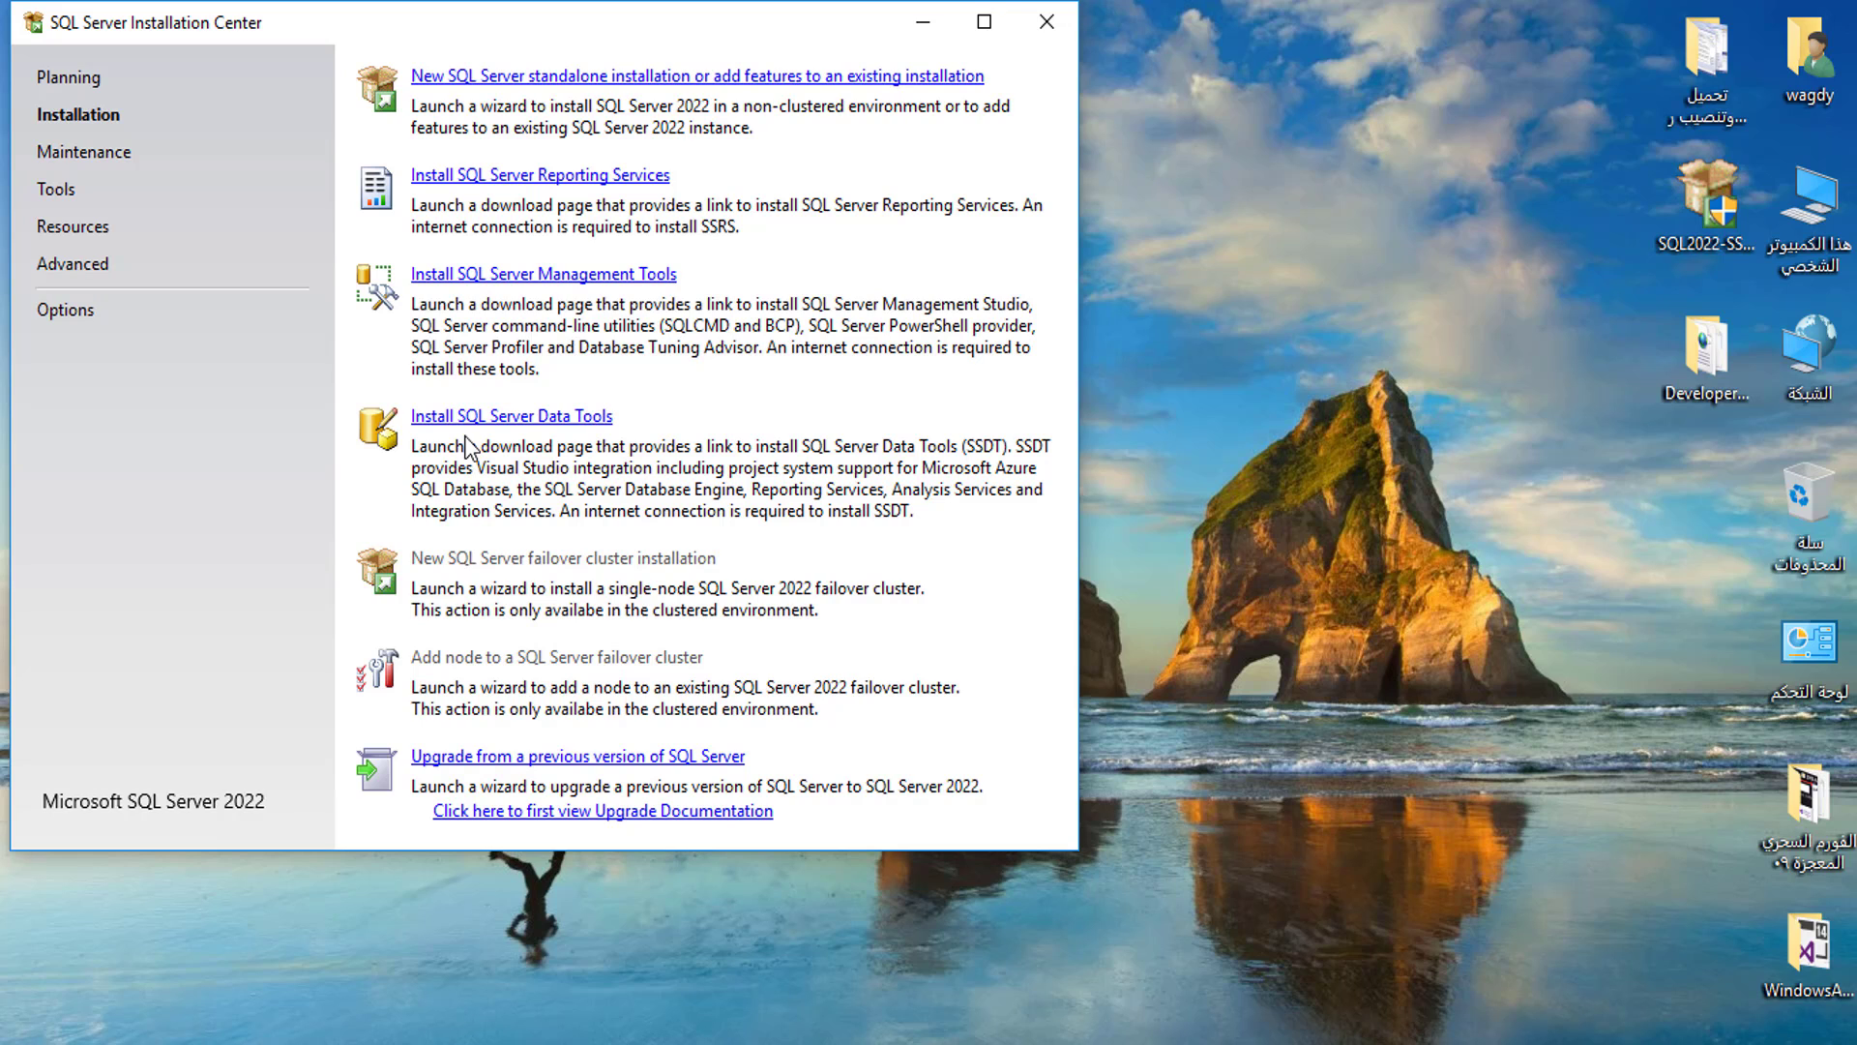
left_click(590, 81)
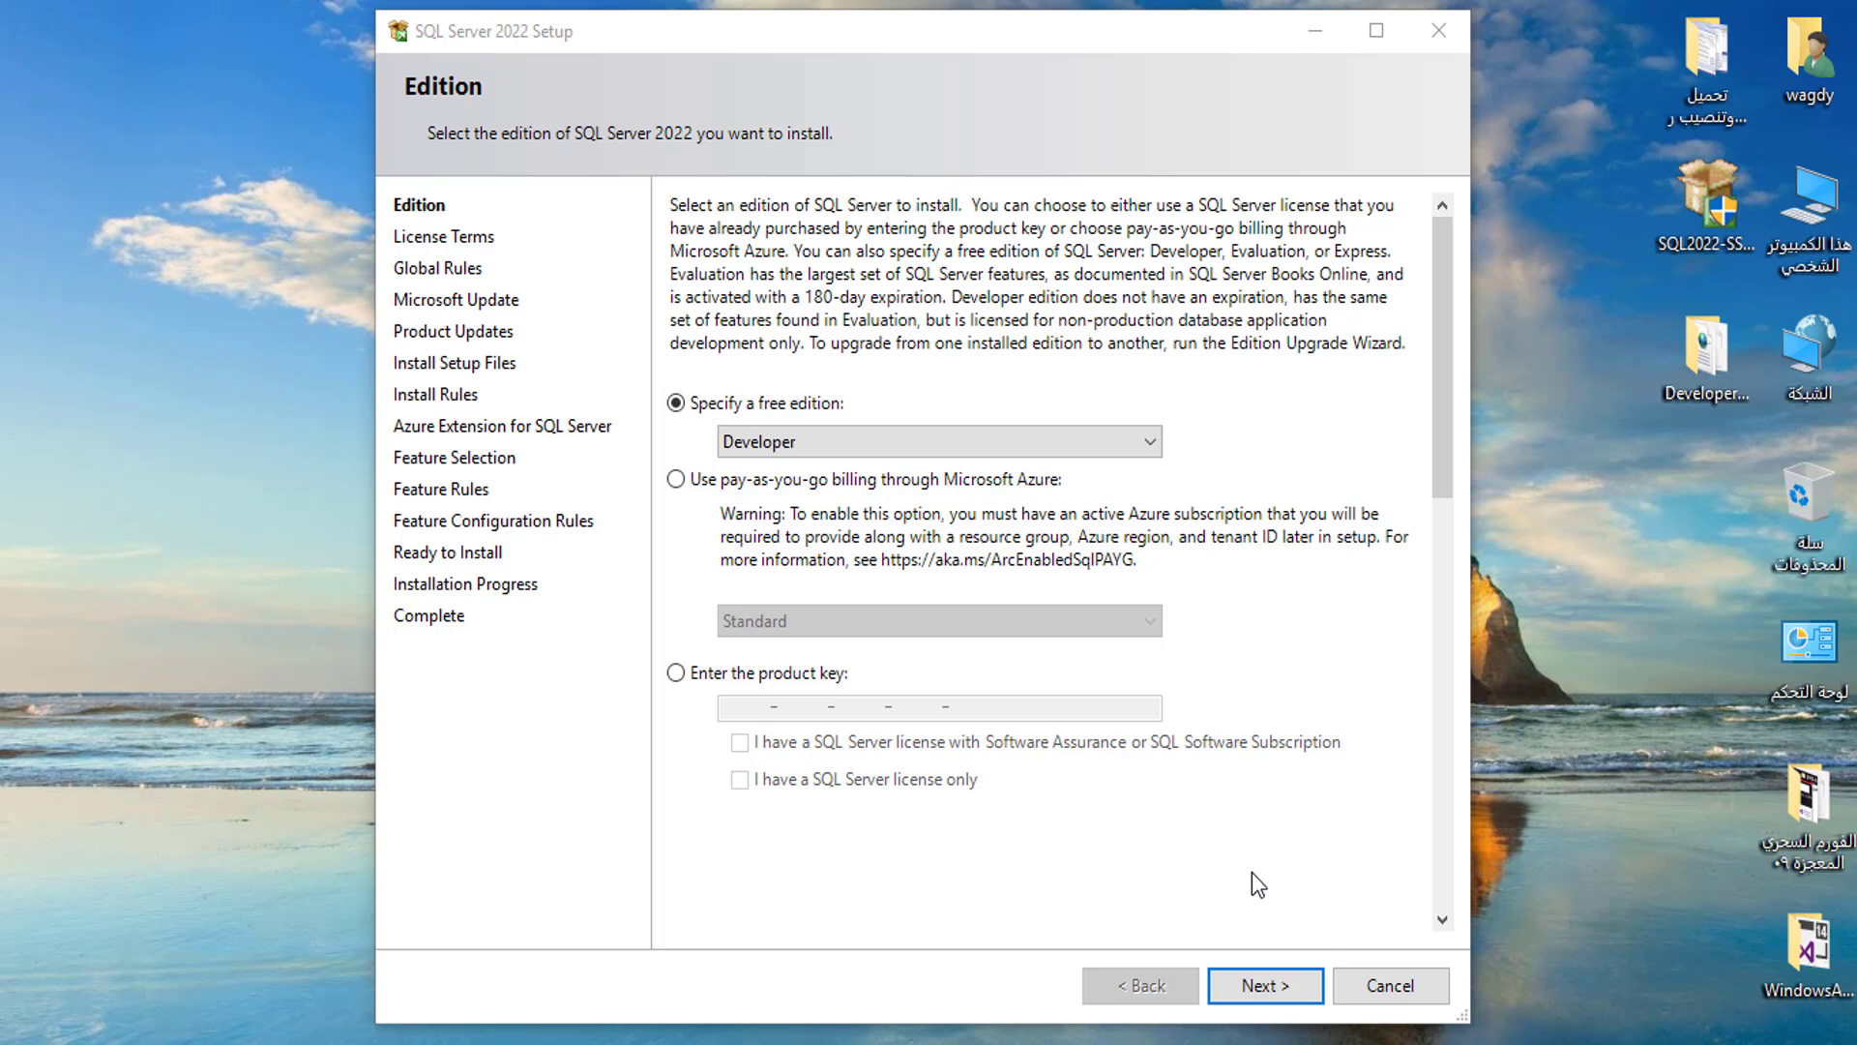
left_click(1263, 984)
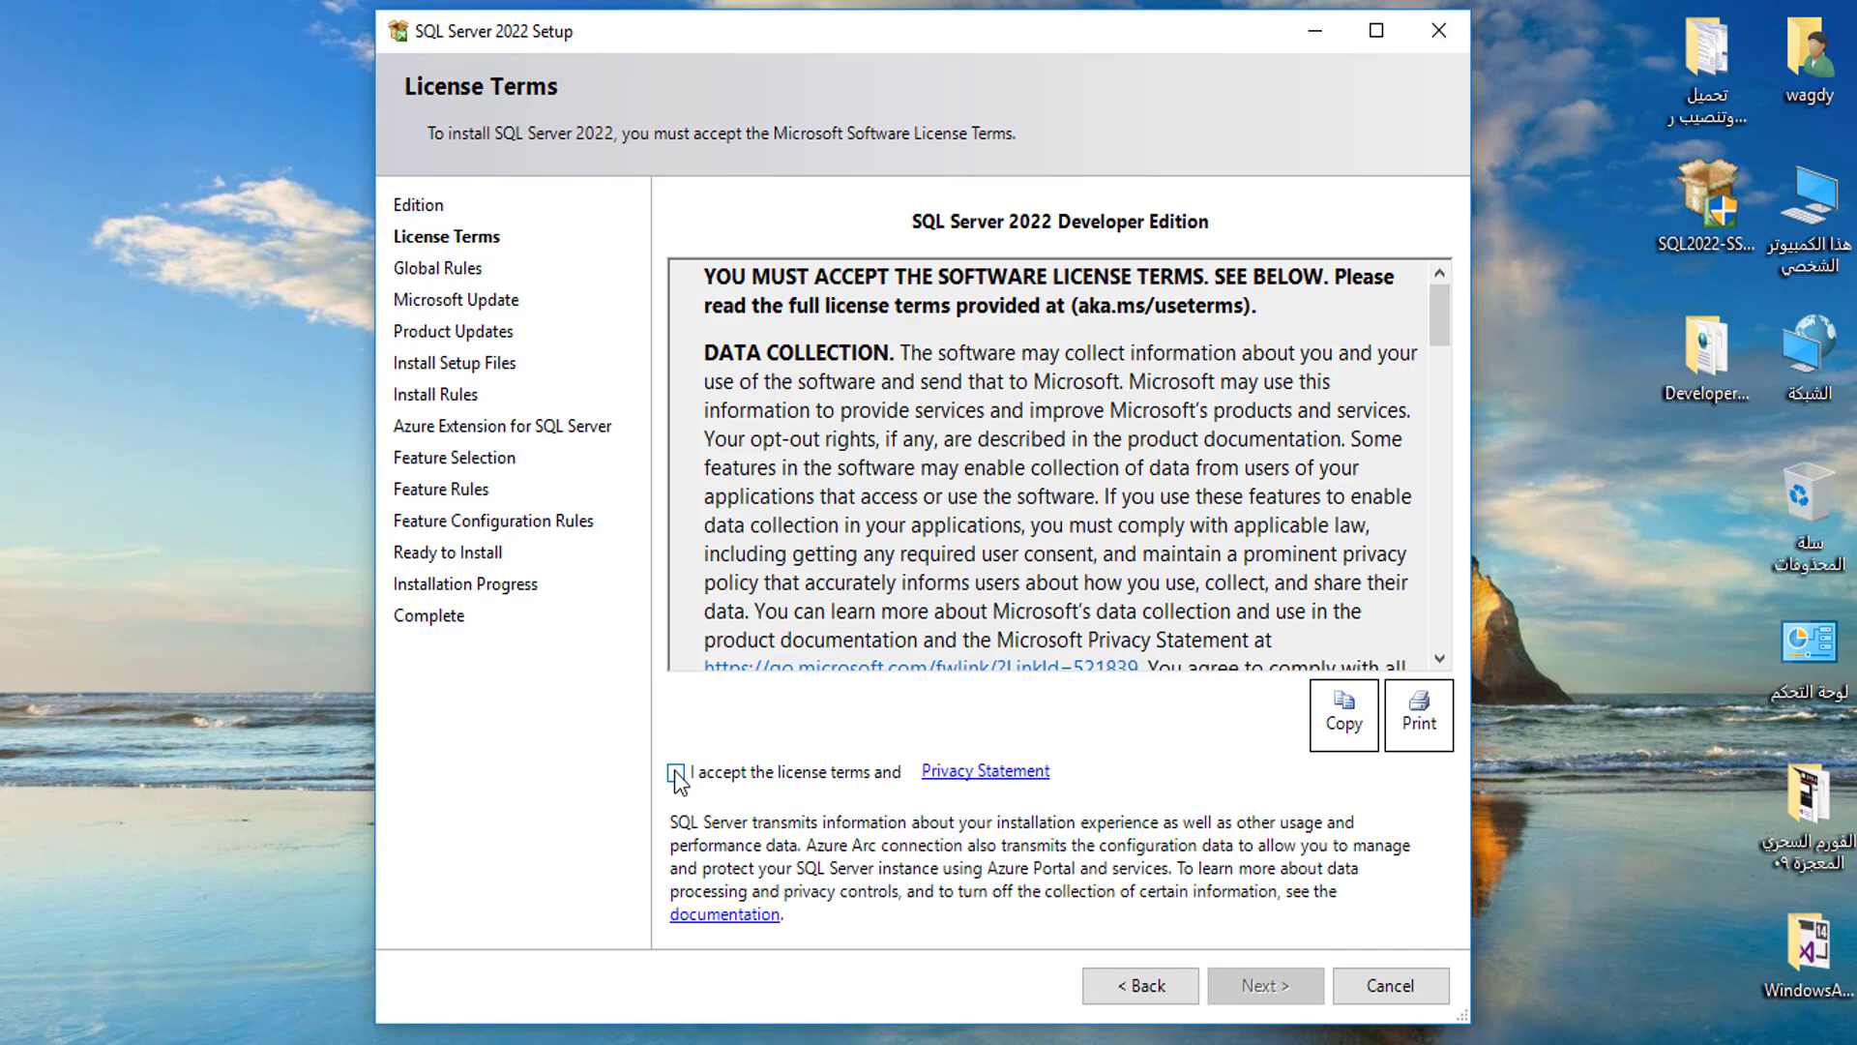
left_click(676, 774)
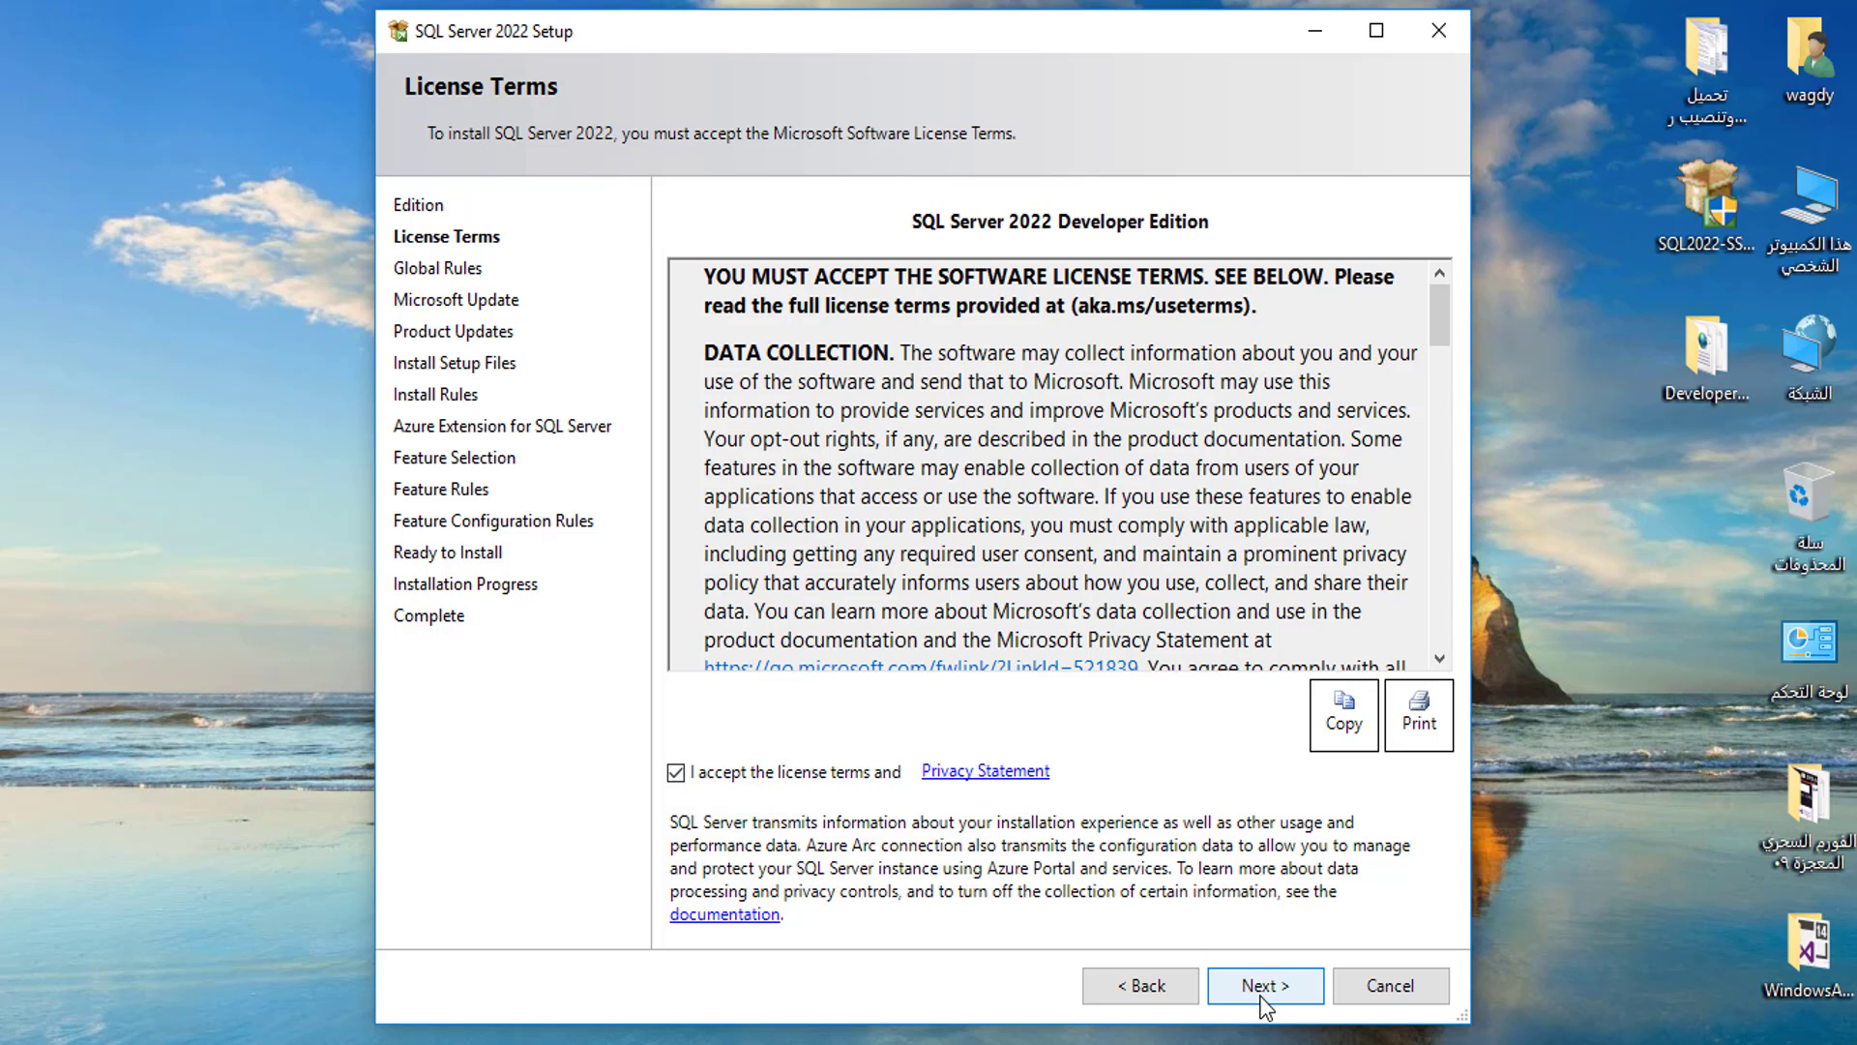
left_click(1255, 989)
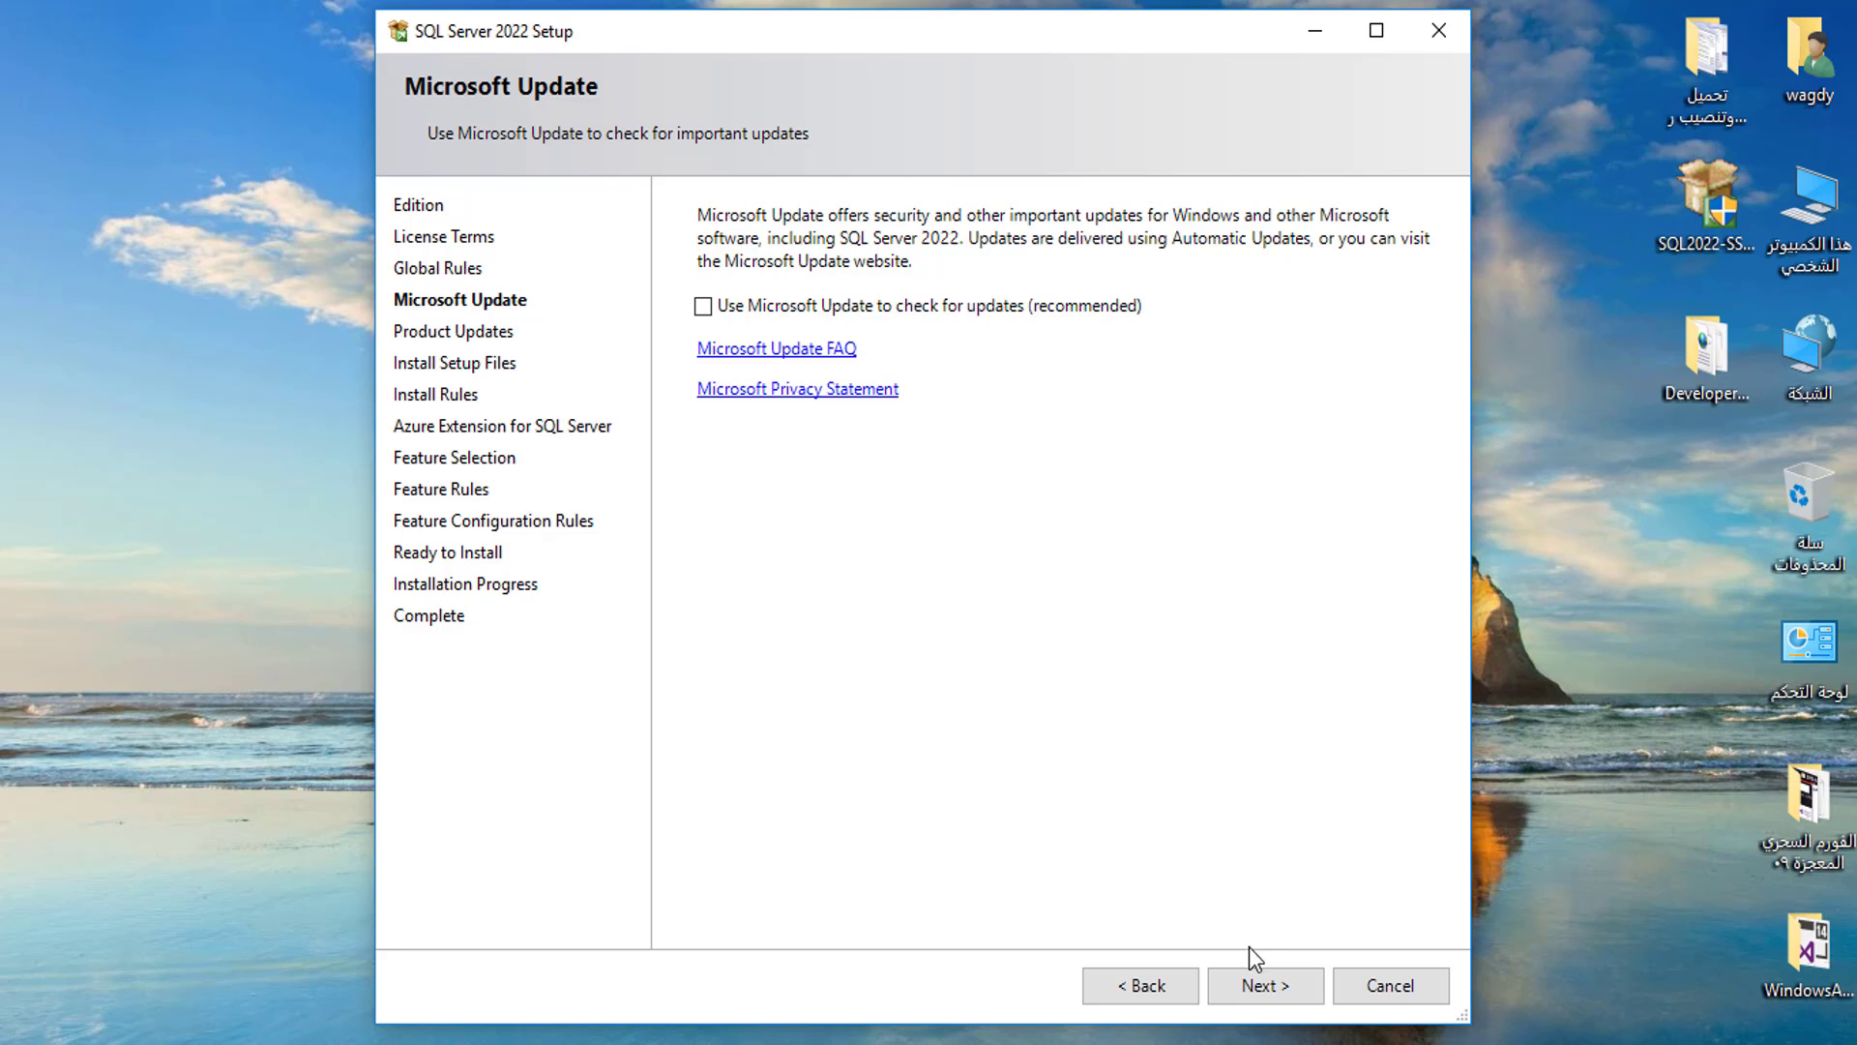
Step: Continue setup without Microsoft Update checks and deselect the Azure Extension for SQL Server
left_click(1256, 982)
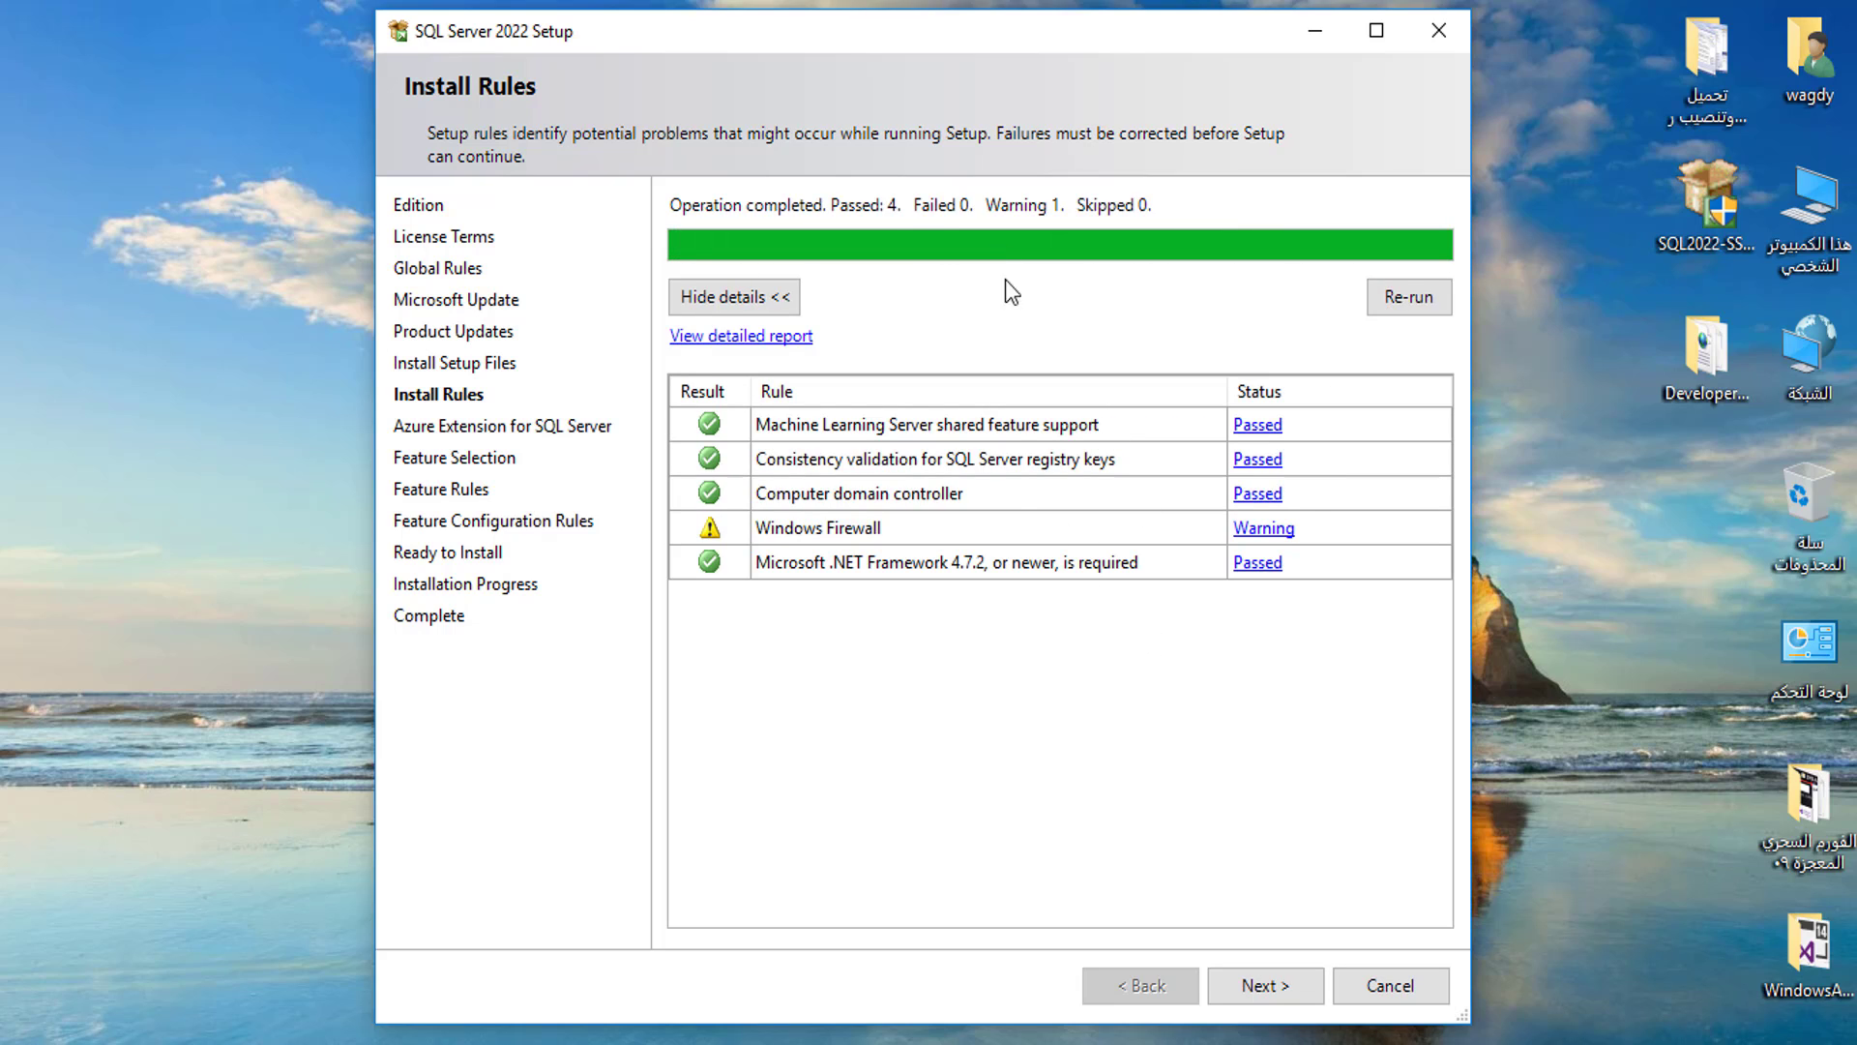
left_click(1267, 987)
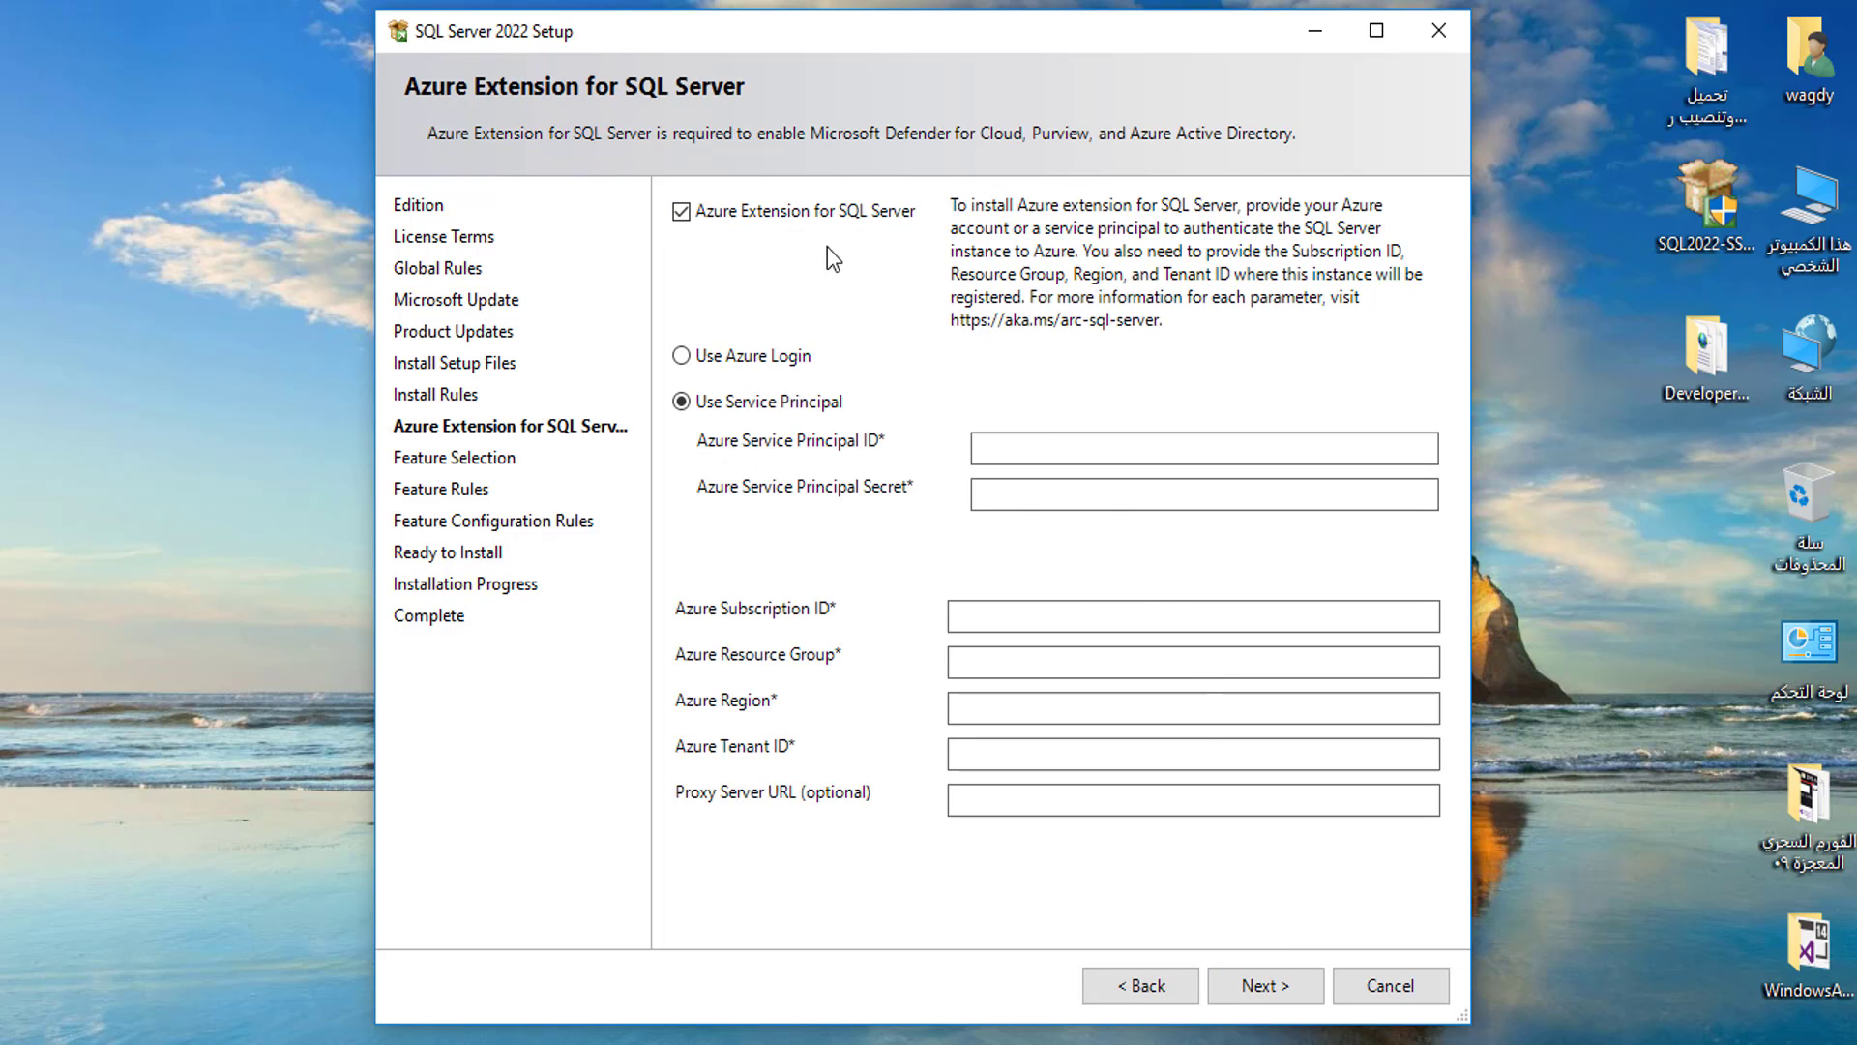
left_click(682, 212)
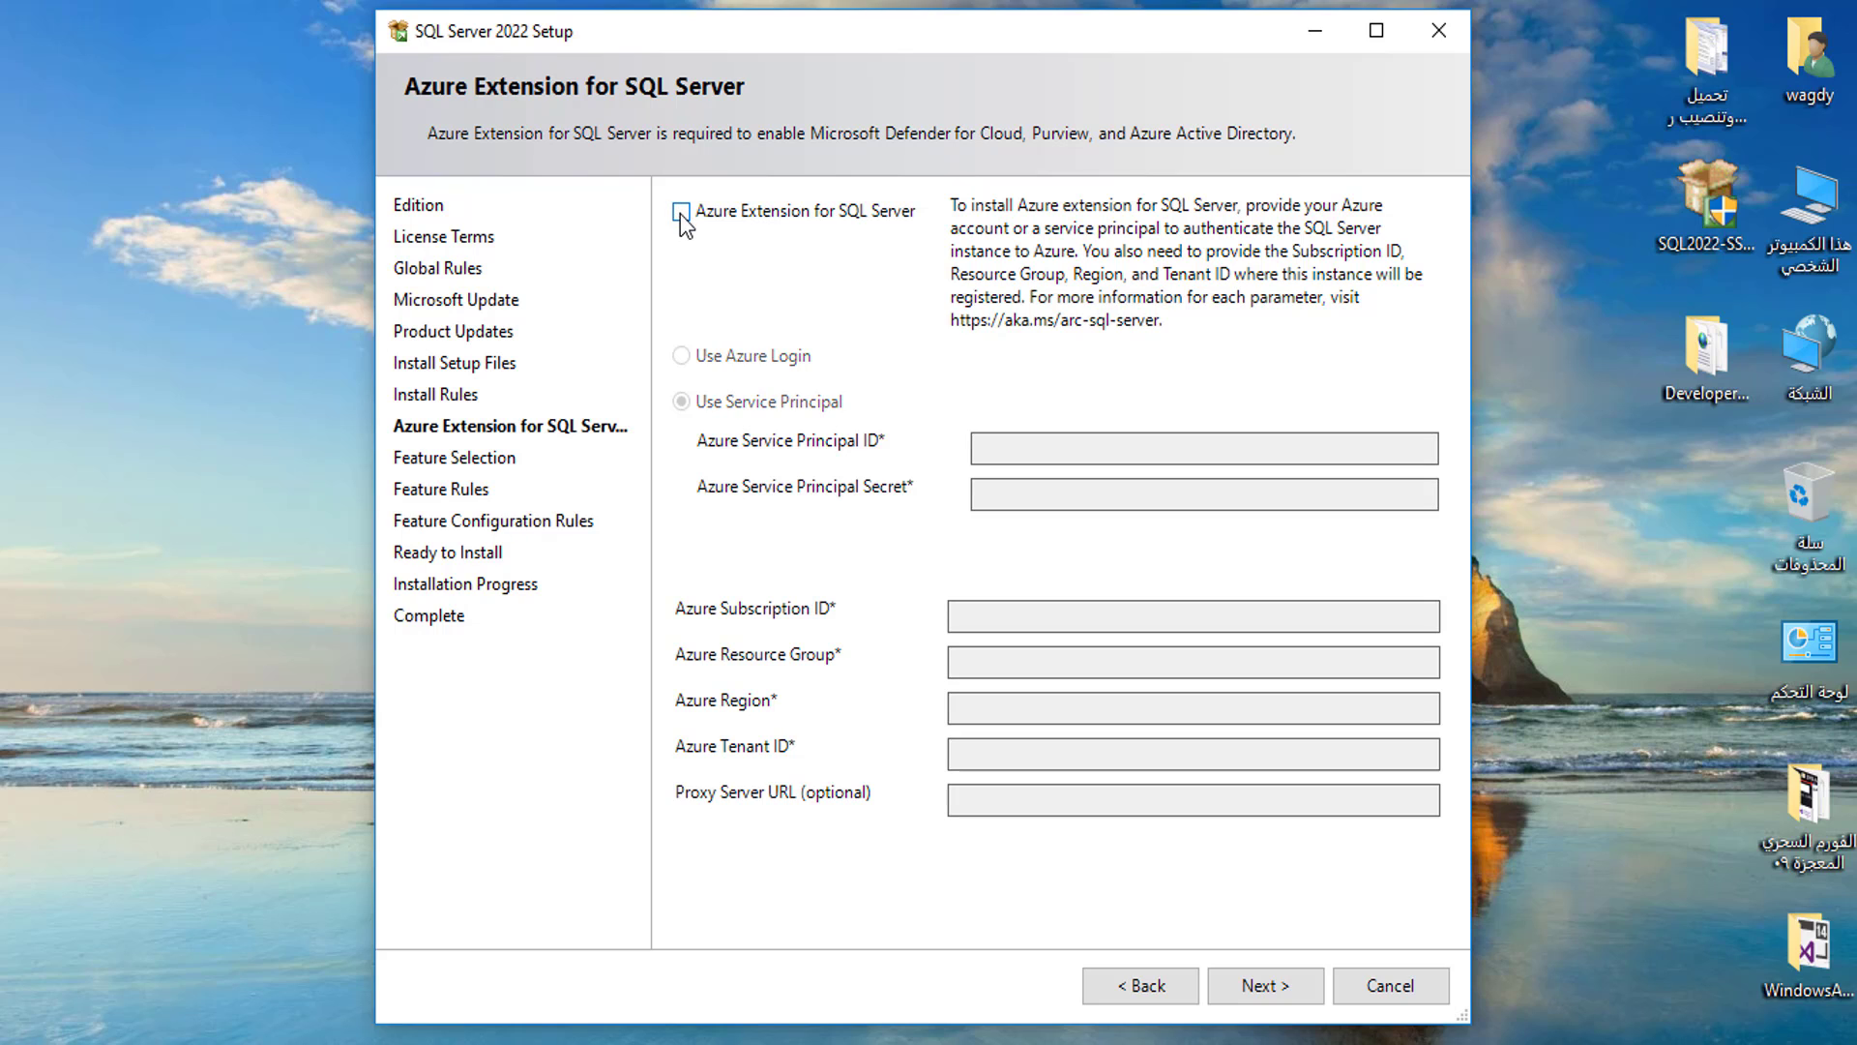
left_click(1255, 996)
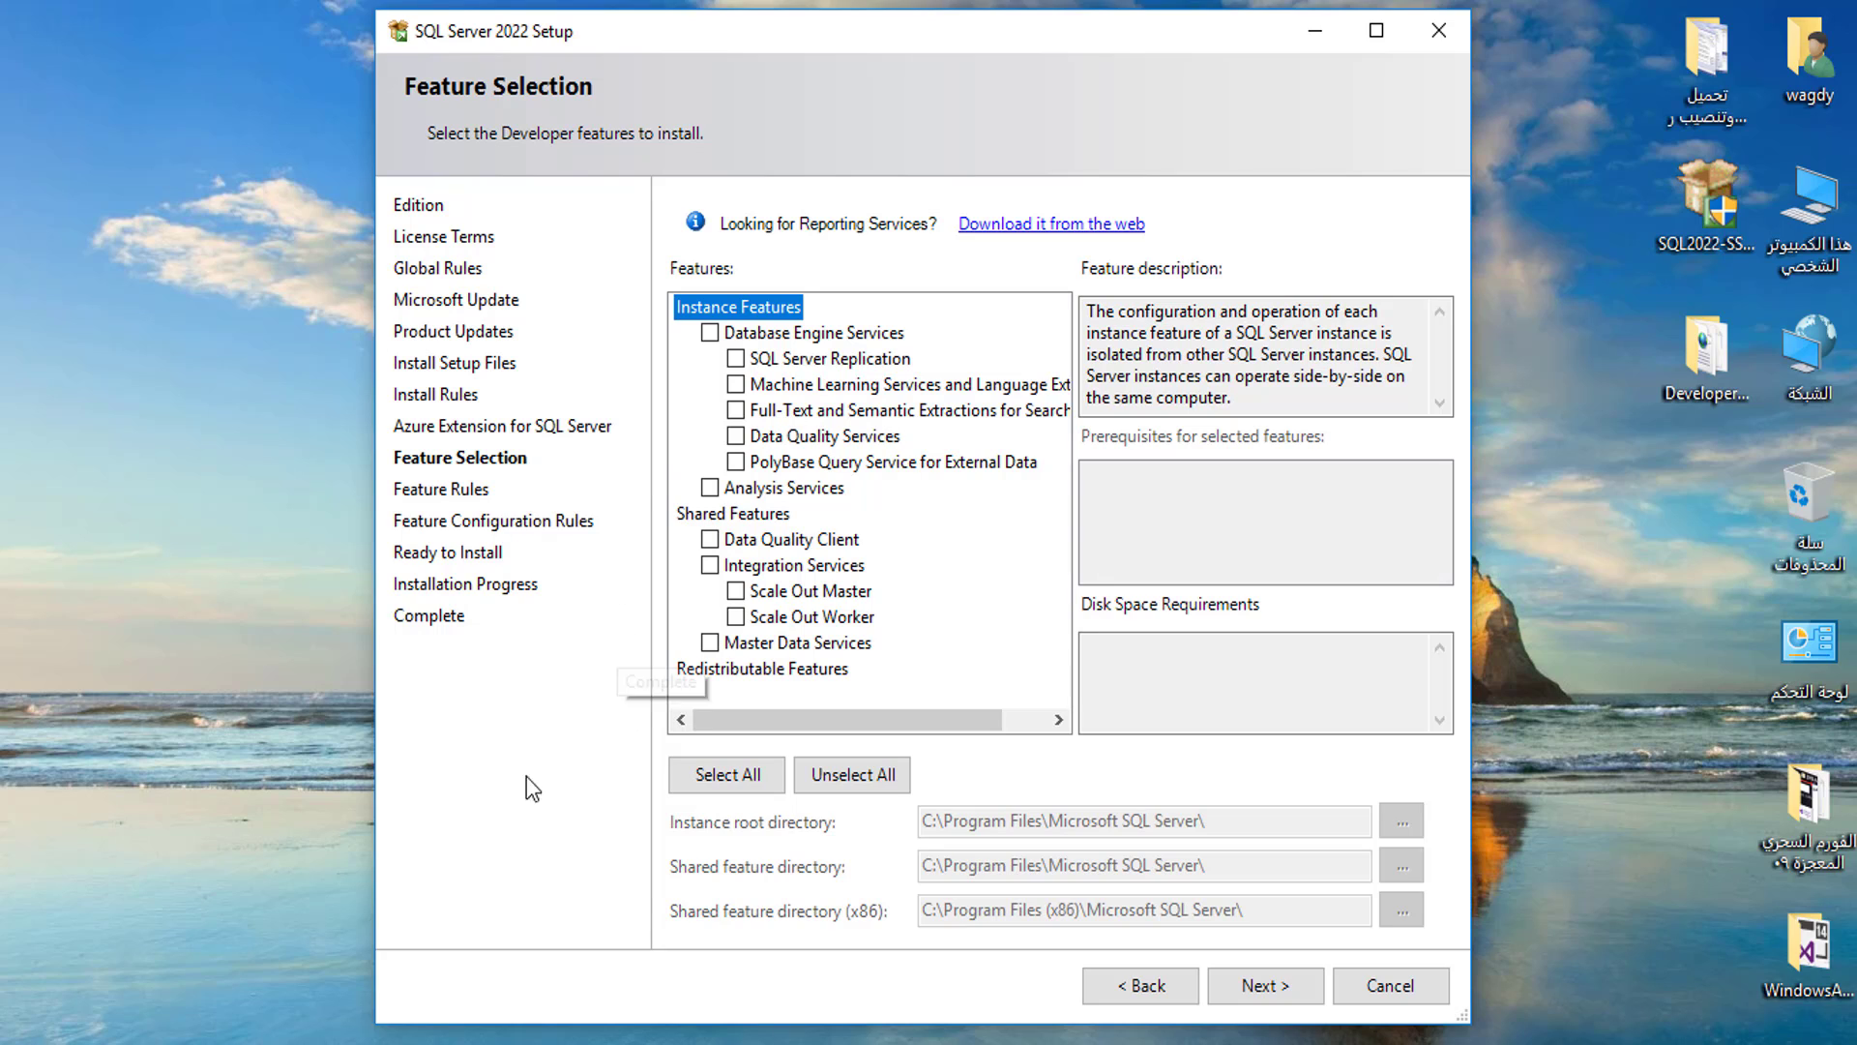
left_click(726, 779)
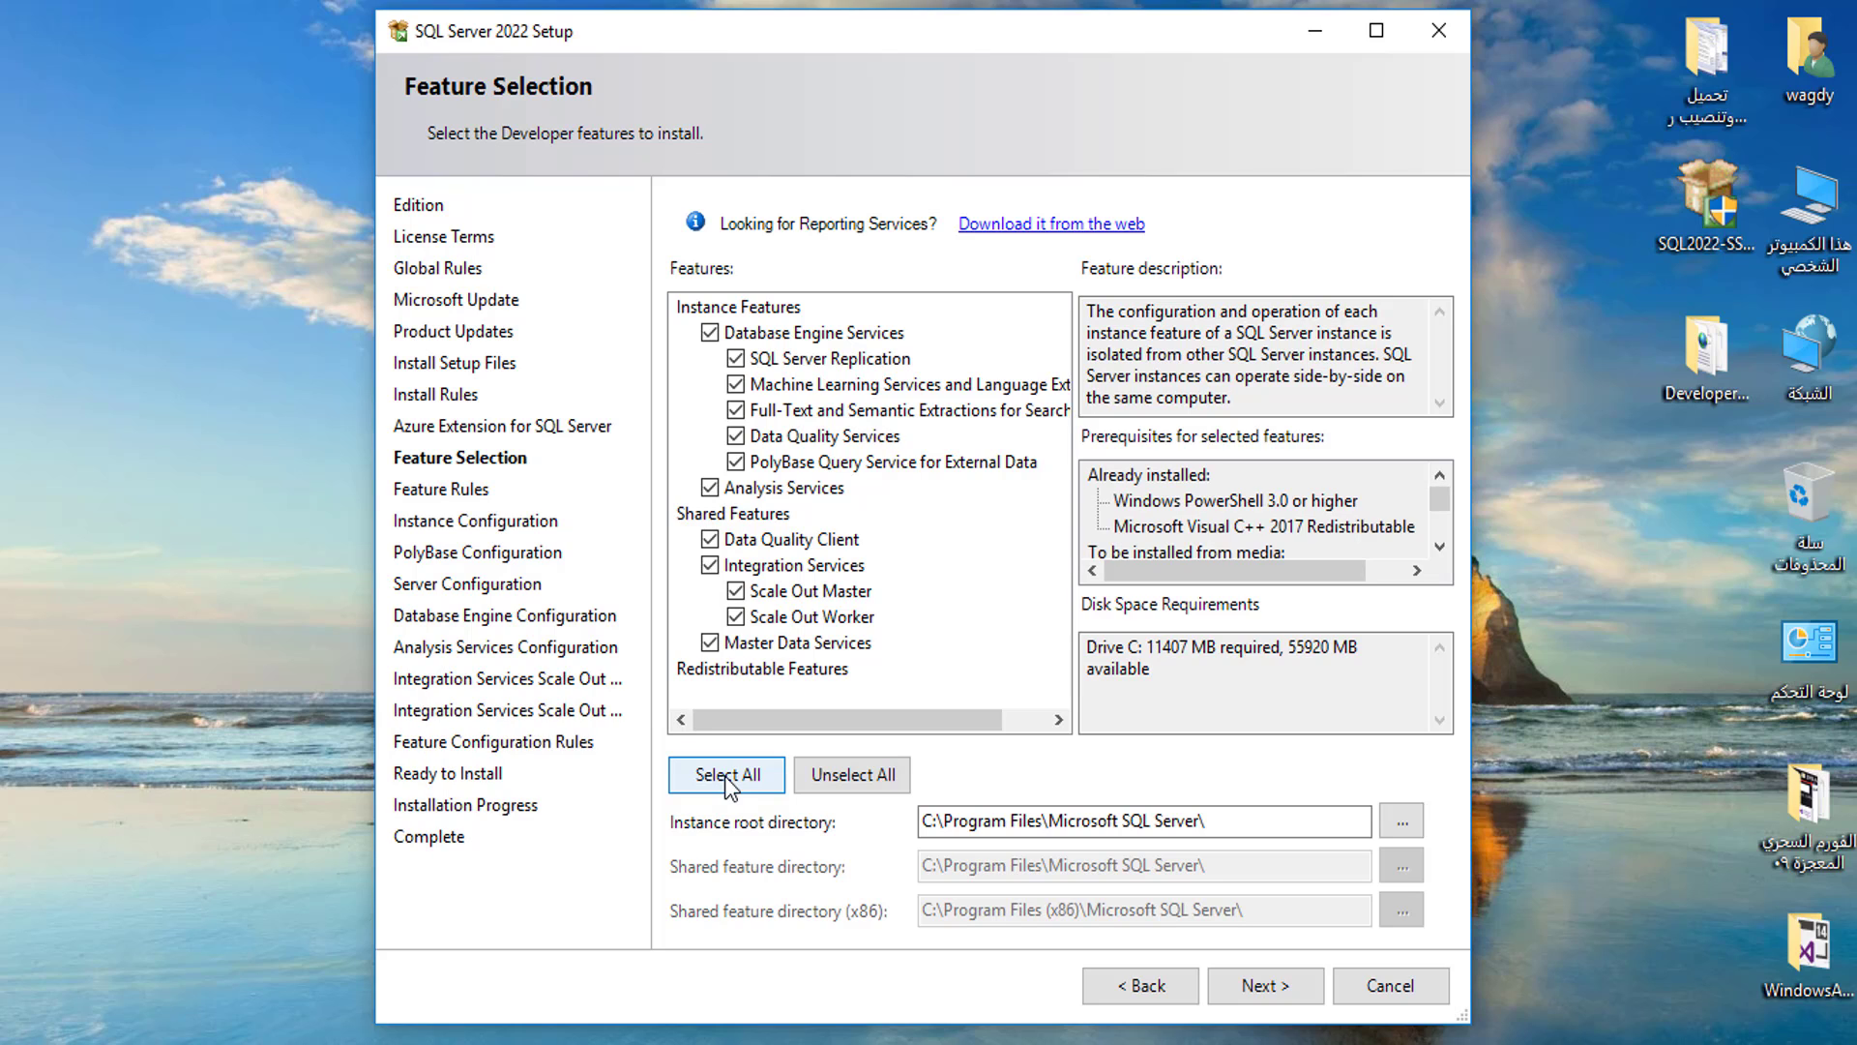
left_click(1262, 989)
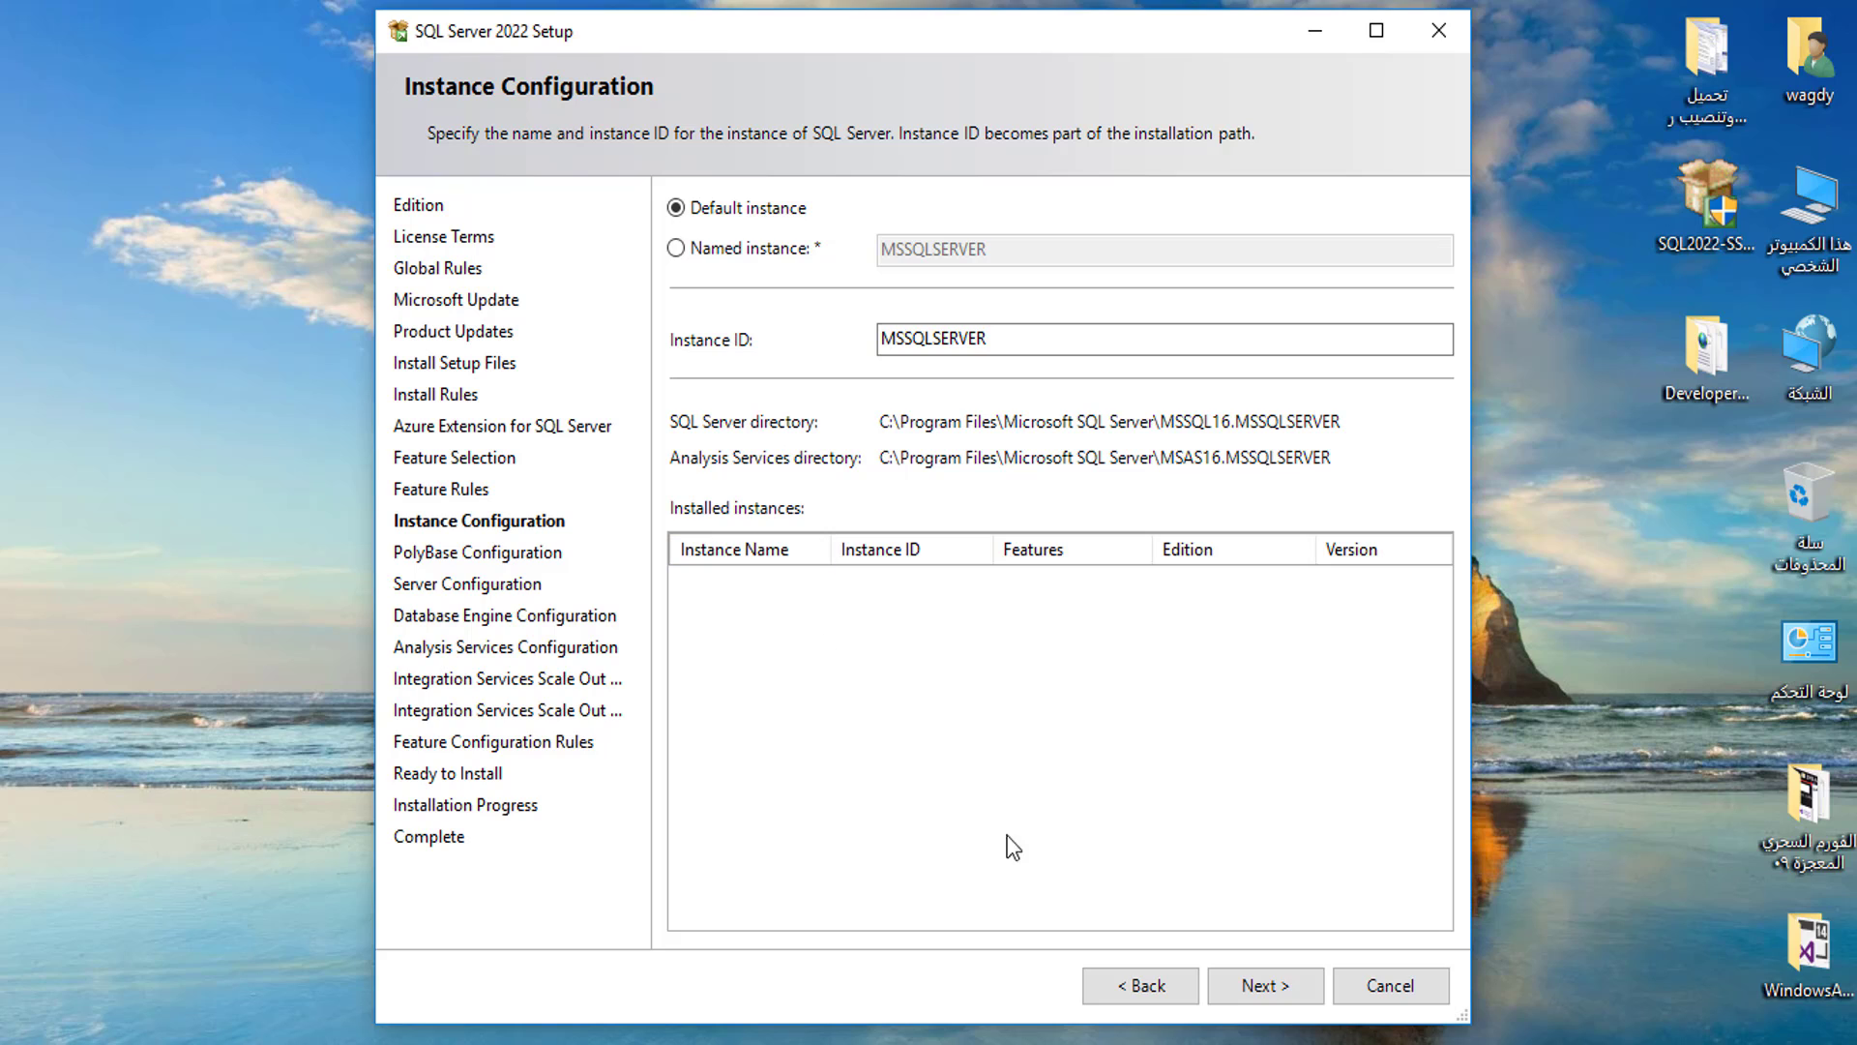
left_click(1257, 988)
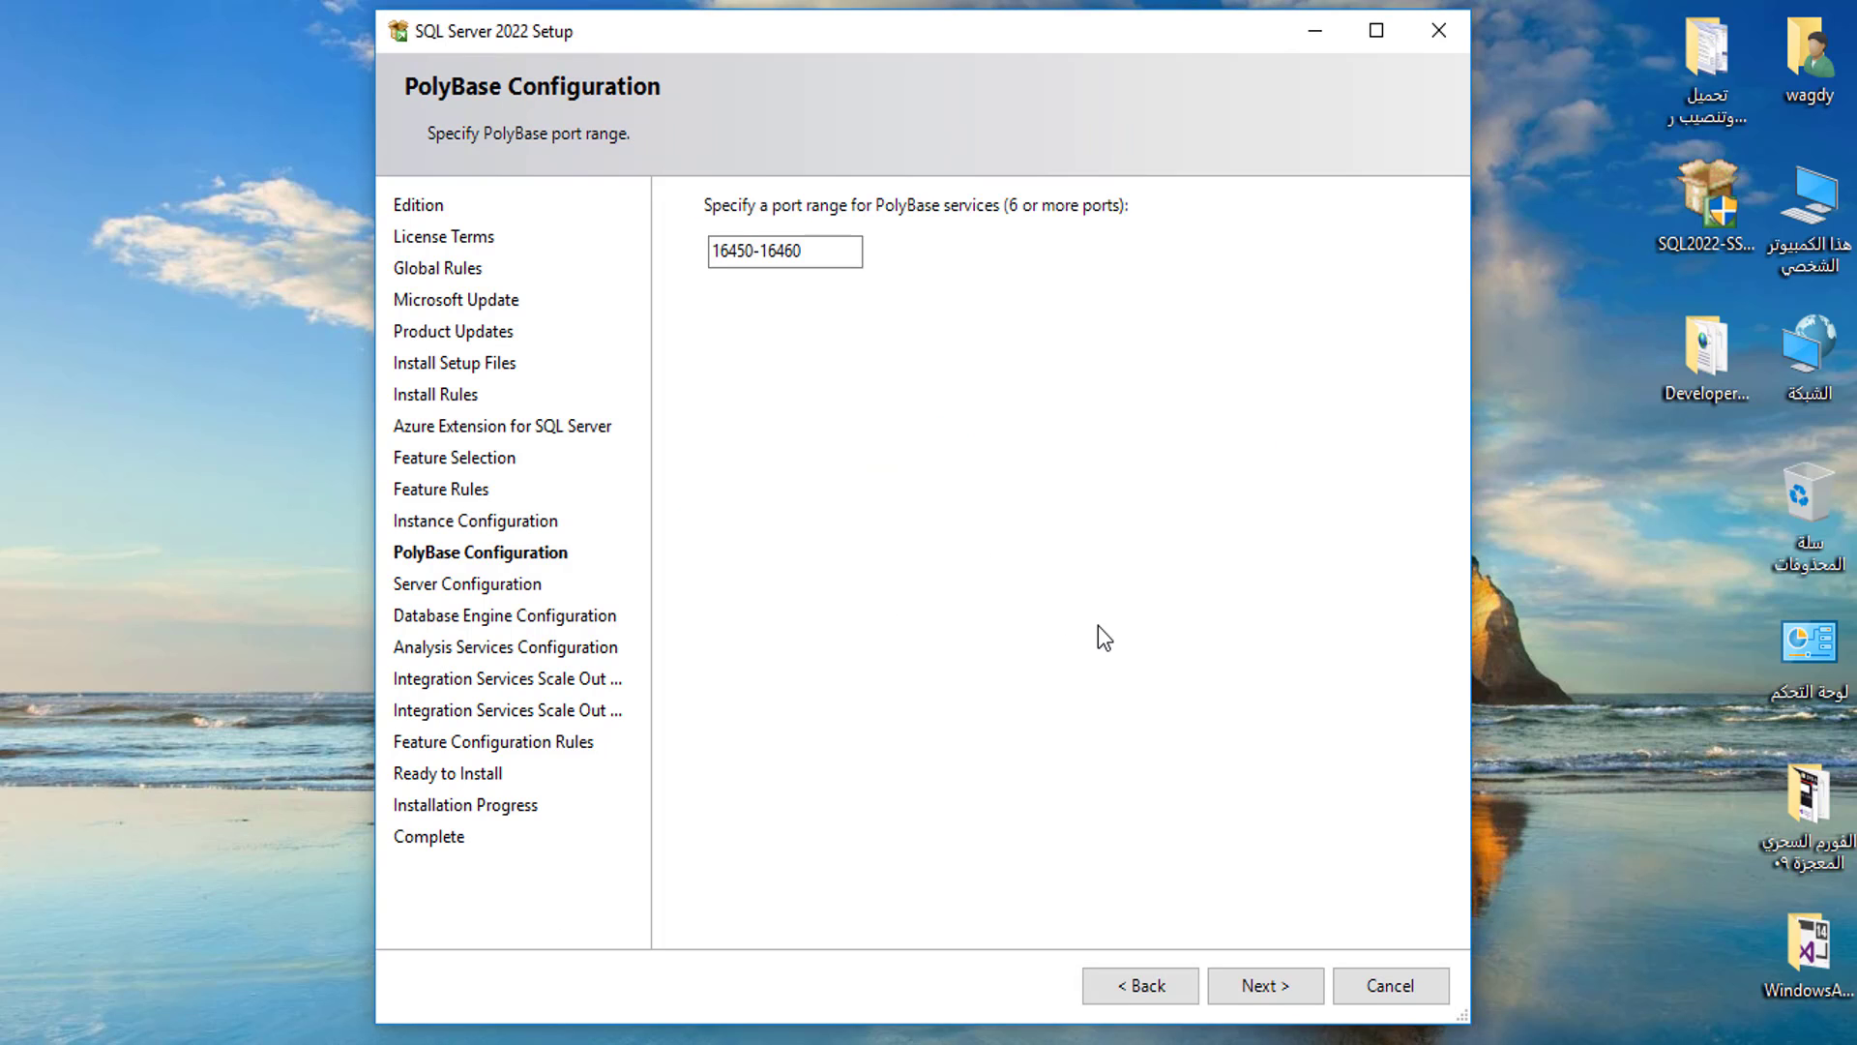
left_click(1261, 987)
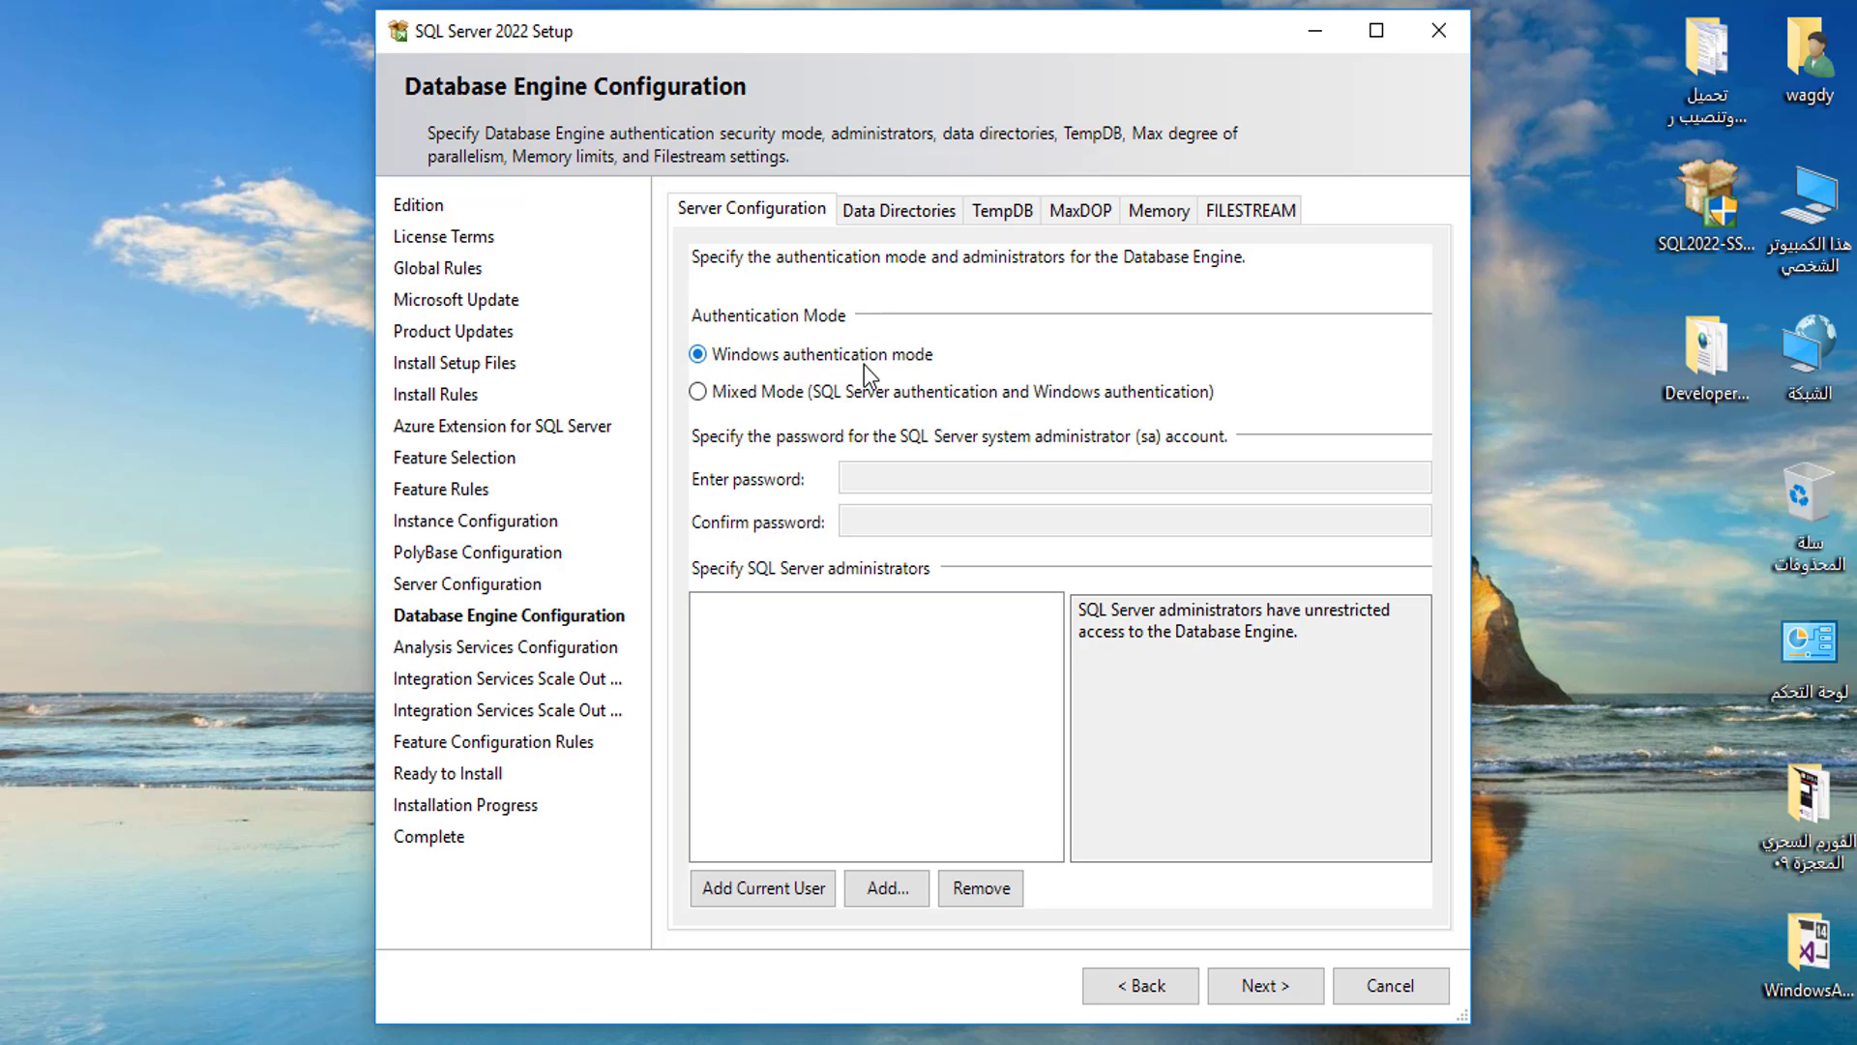
Step: Add the current user as administrator for both the Database Engine, in Windows authentication mode, and Analysis Services, in Tabular Mode
left_click(754, 892)
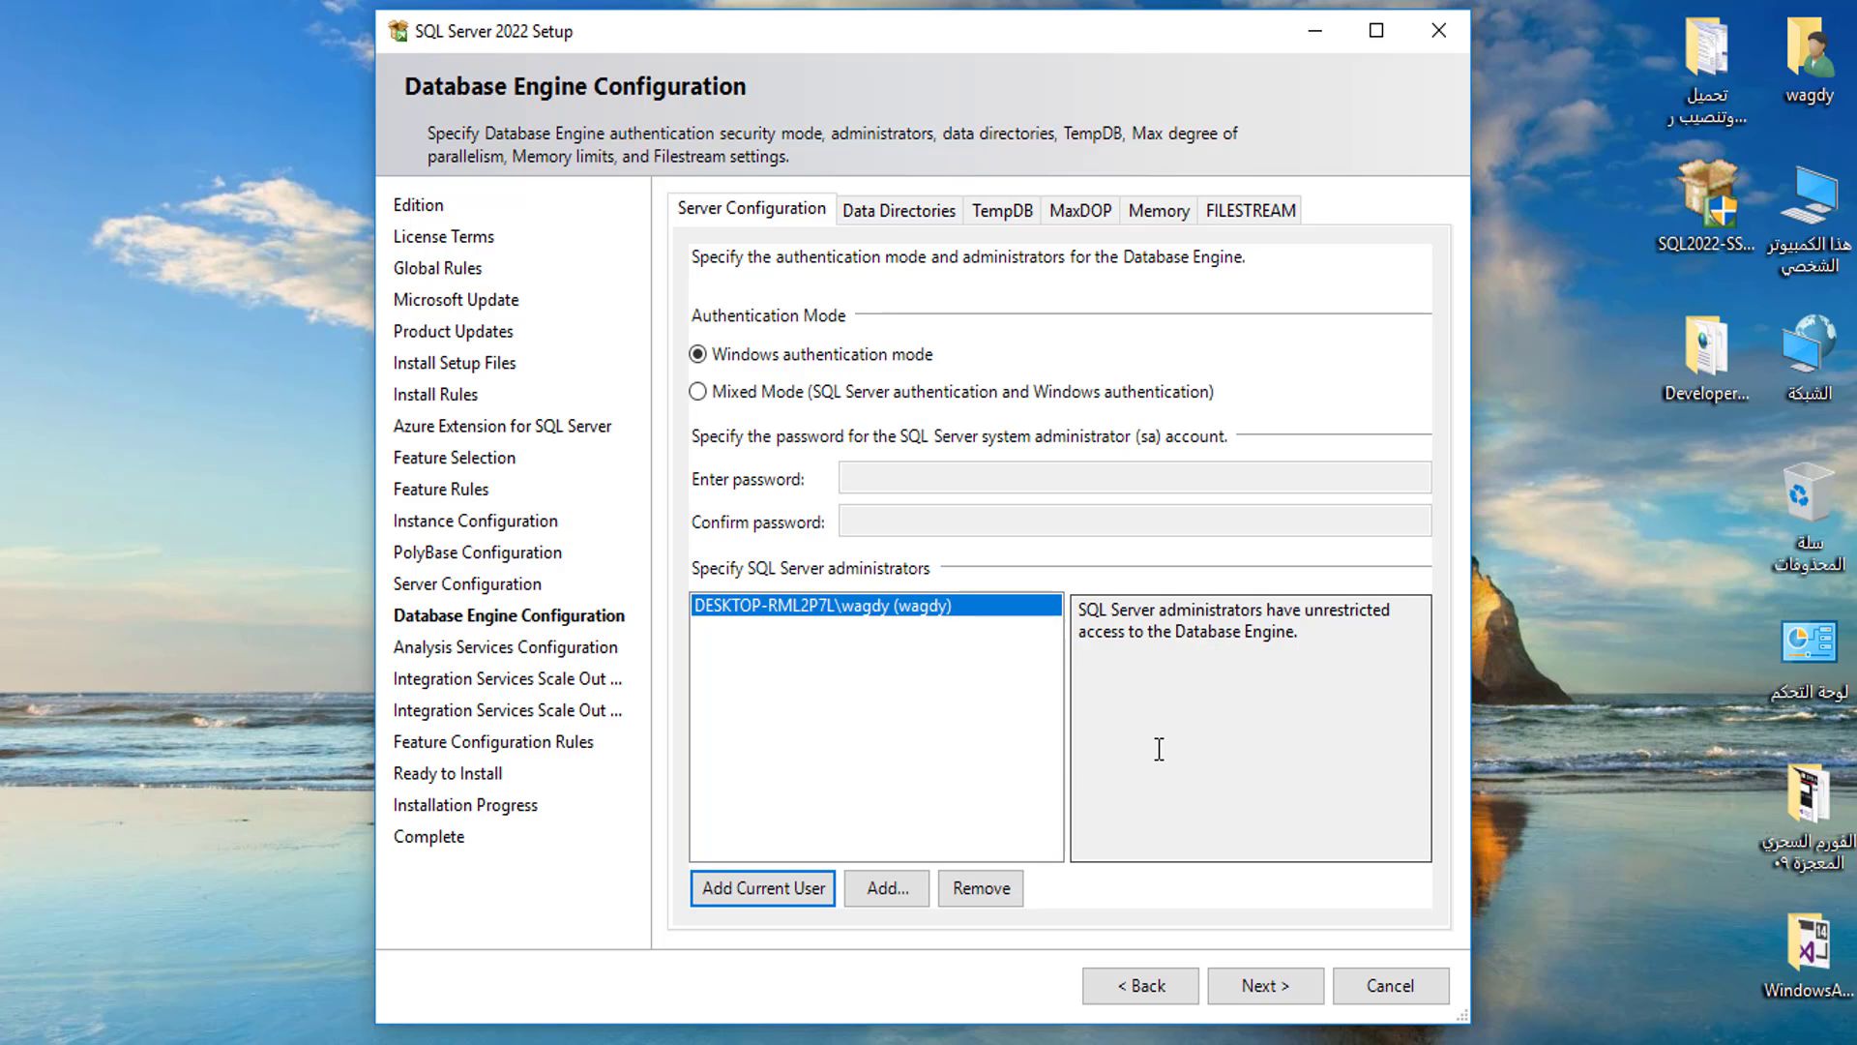
left_click(1255, 987)
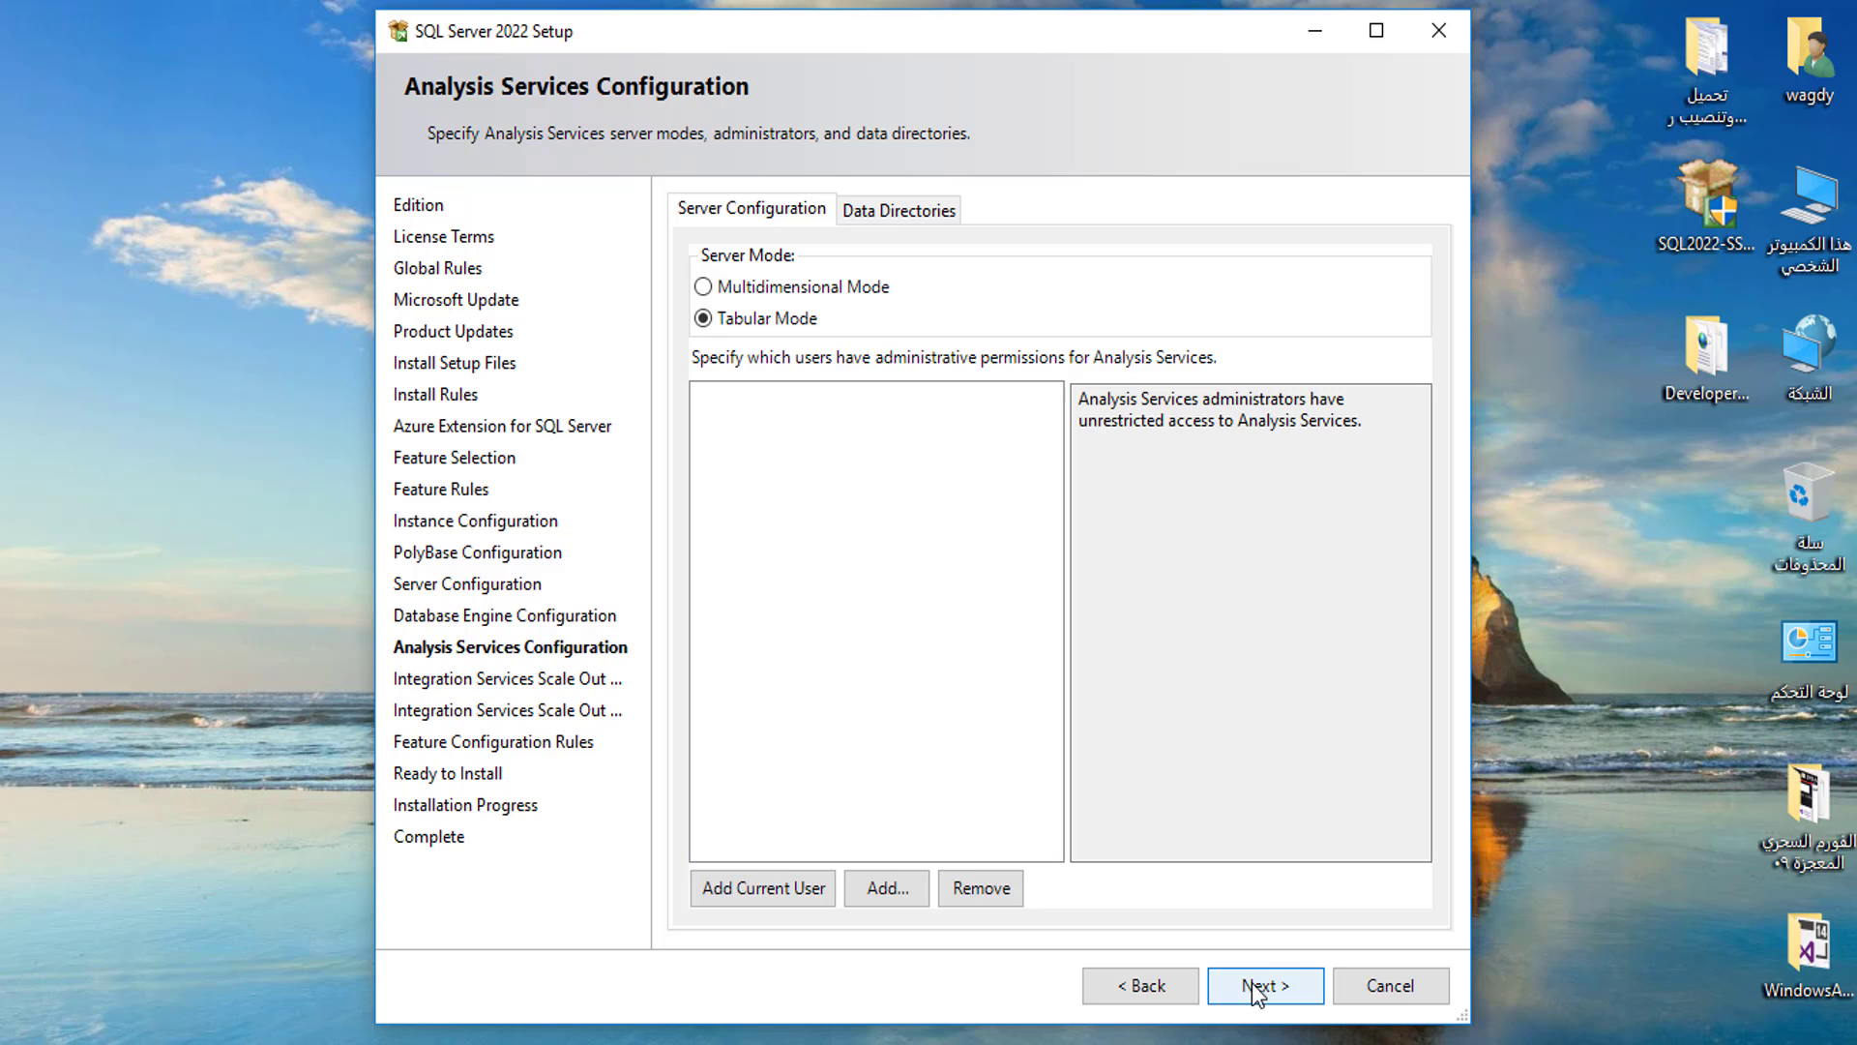
left_click(751, 892)
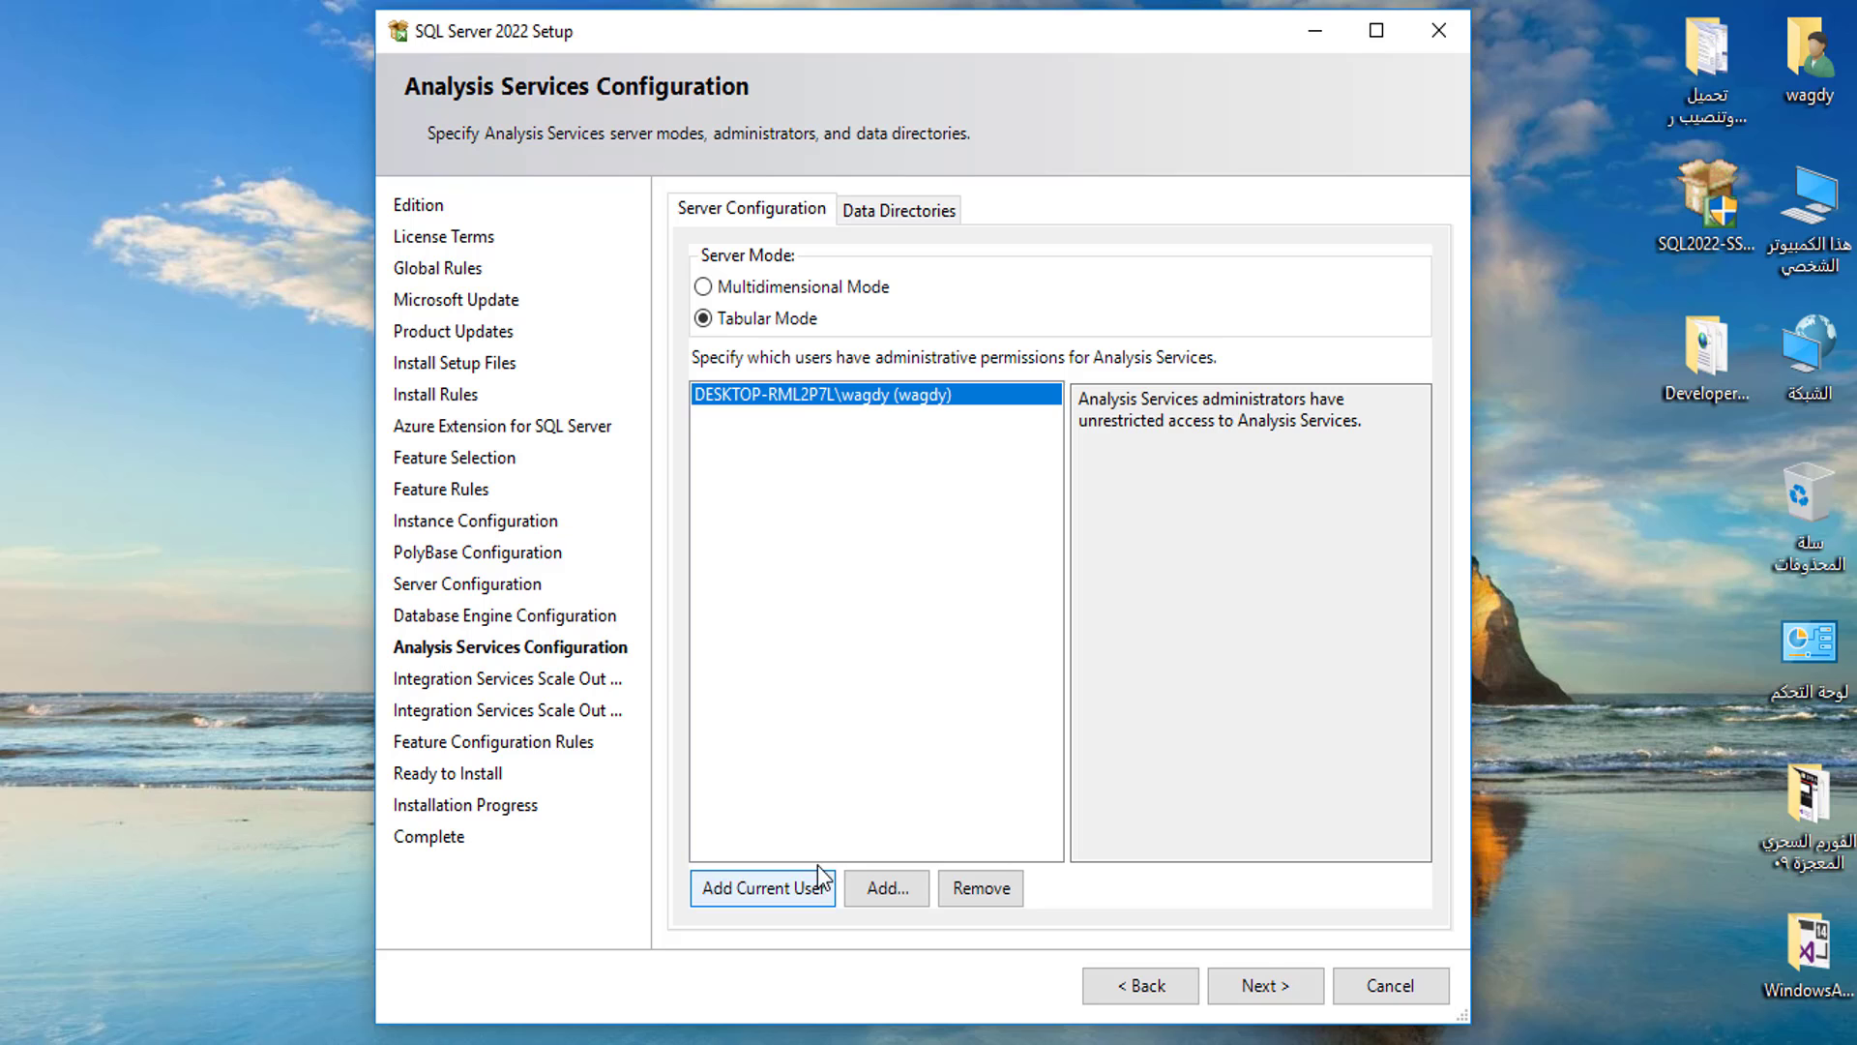
left_click(1247, 1002)
Step: Accept the default Integration Services Scale Out master and worker node settings and start the SQL Server 2022 installation
left_click(1272, 987)
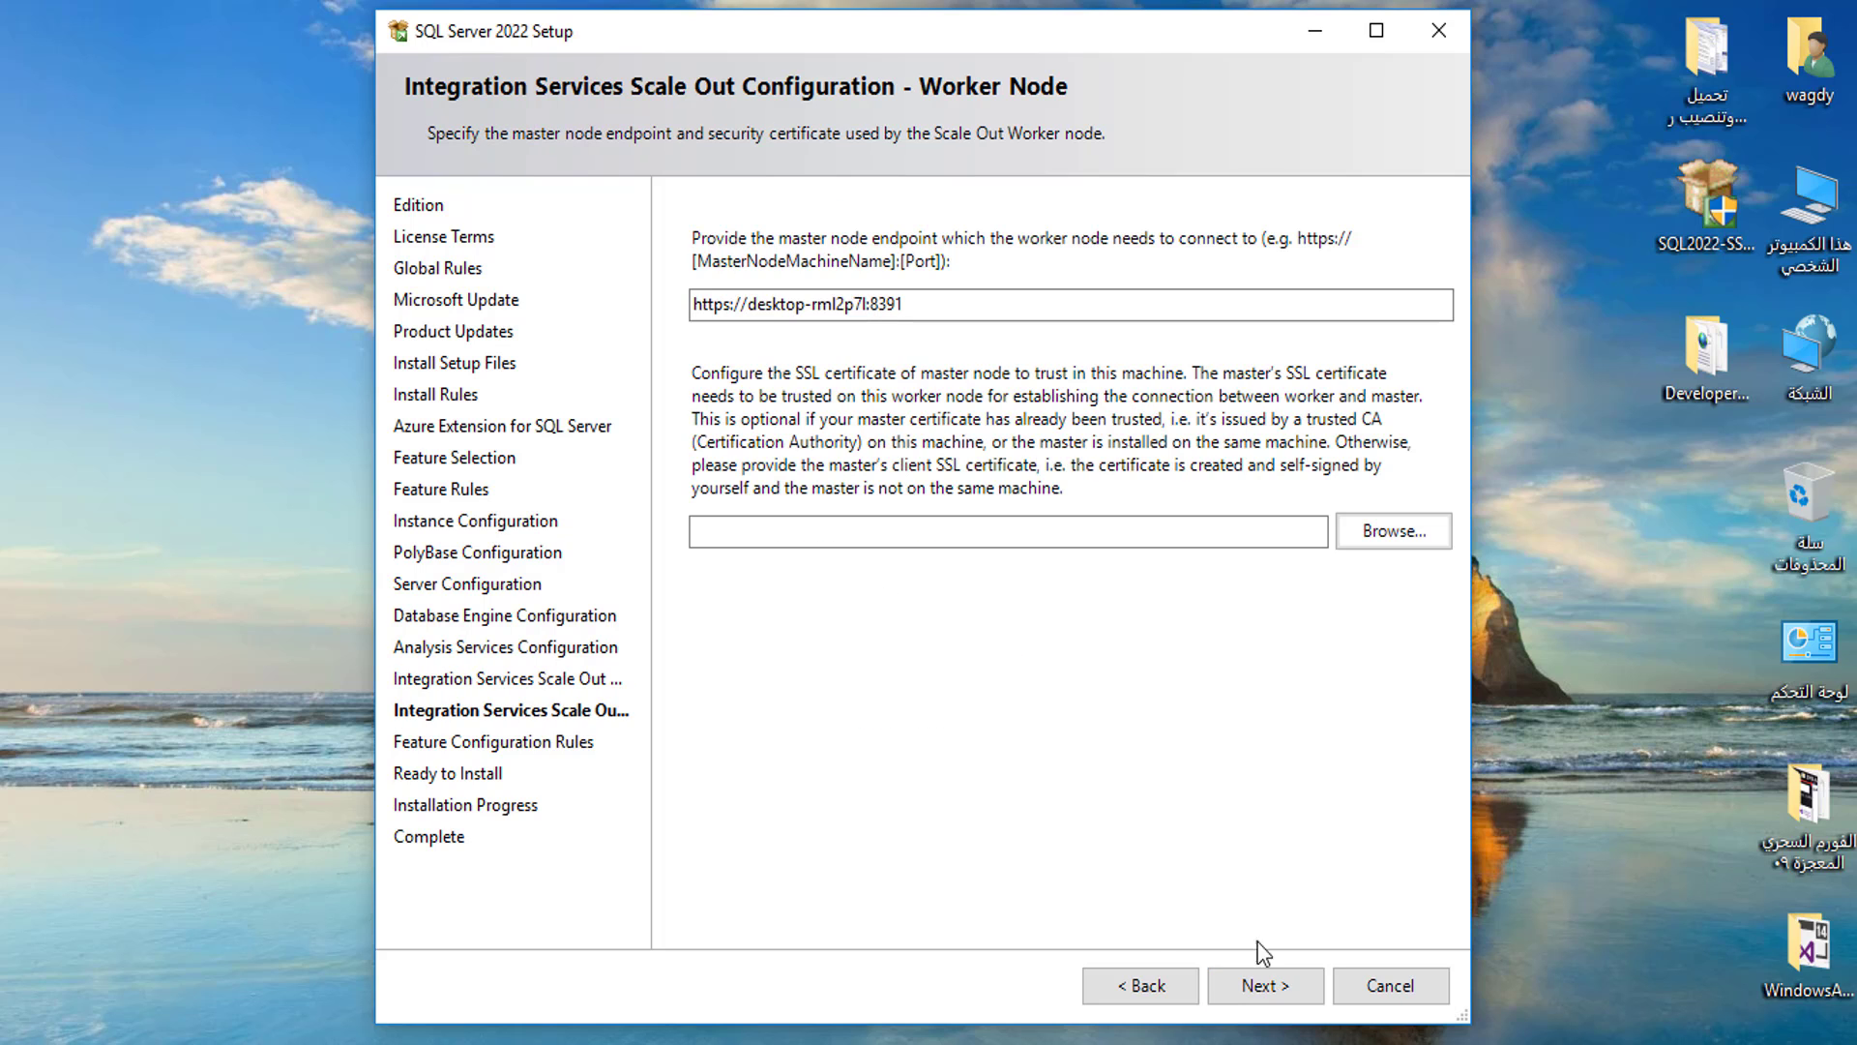
left_click(1256, 984)
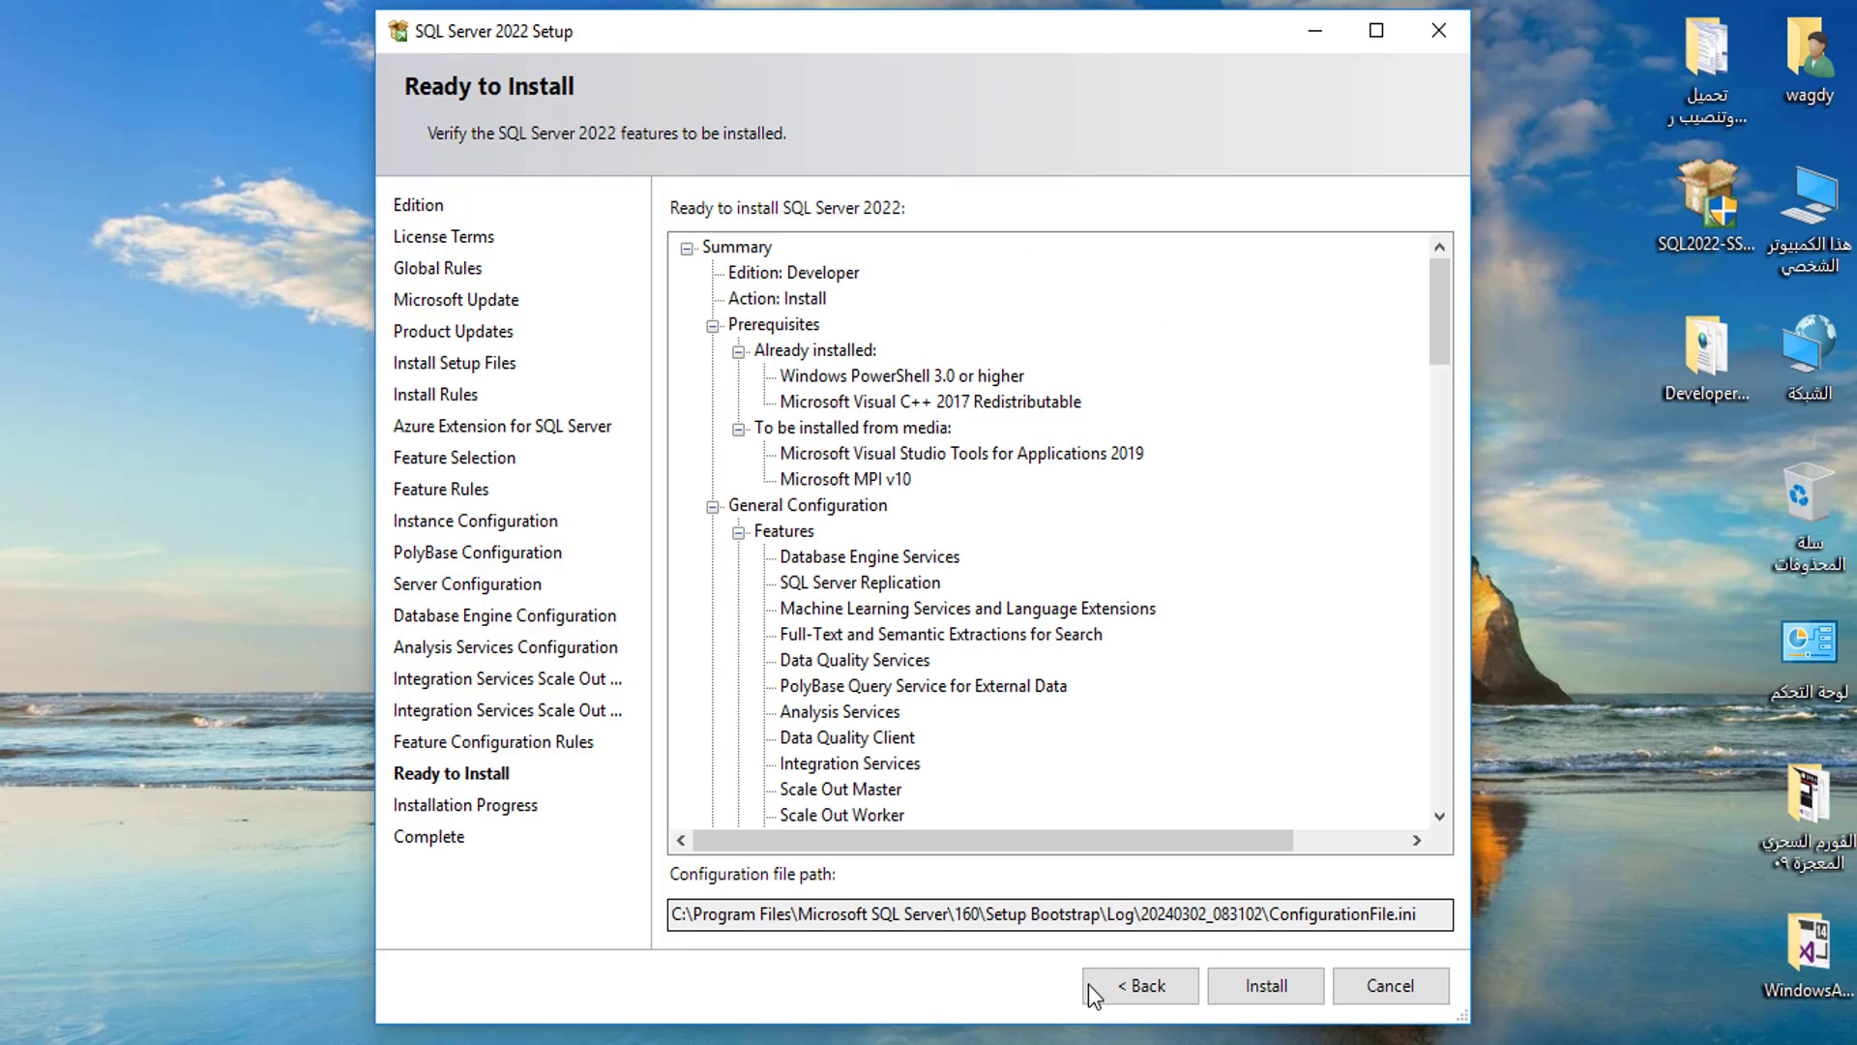
left_click(1250, 987)
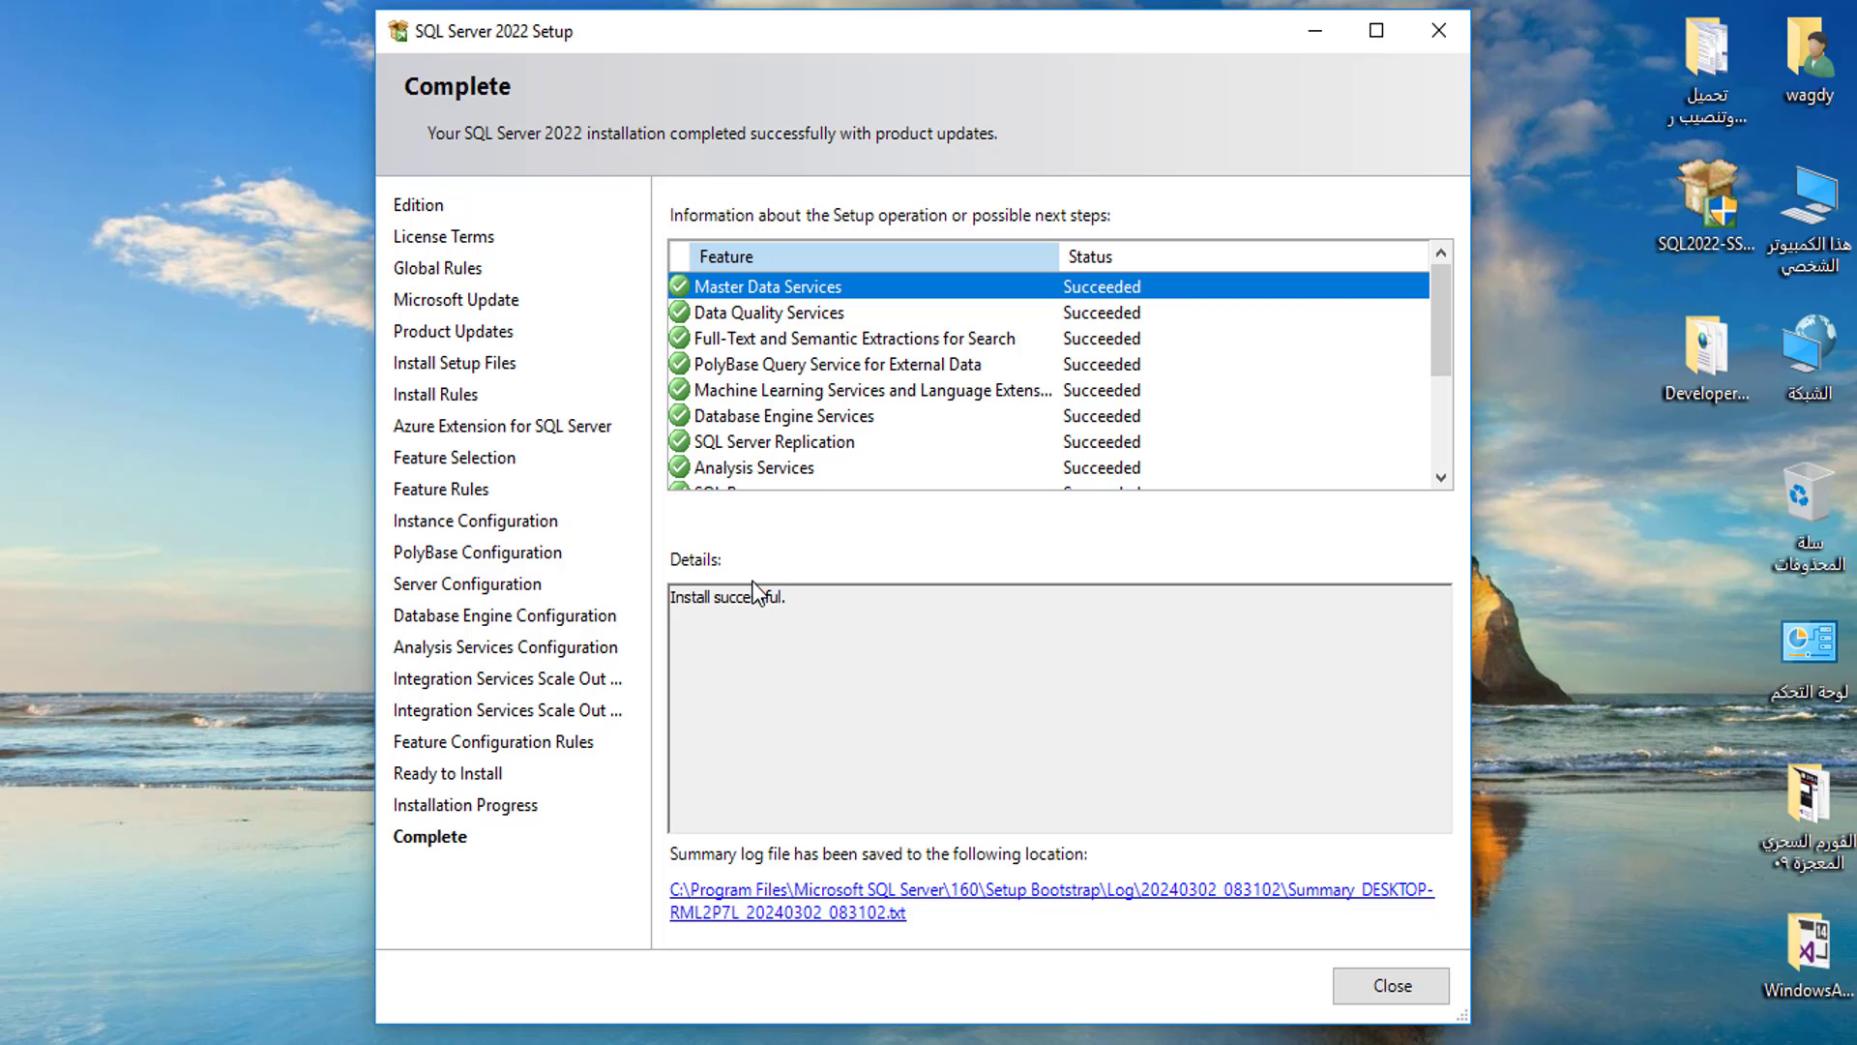
Step: Review the feature results and close the setup wizard, and open the SQL Server Management Tools download page from the SQL Server Installation Center
left_click_drag(1443, 305, 1448, 443)
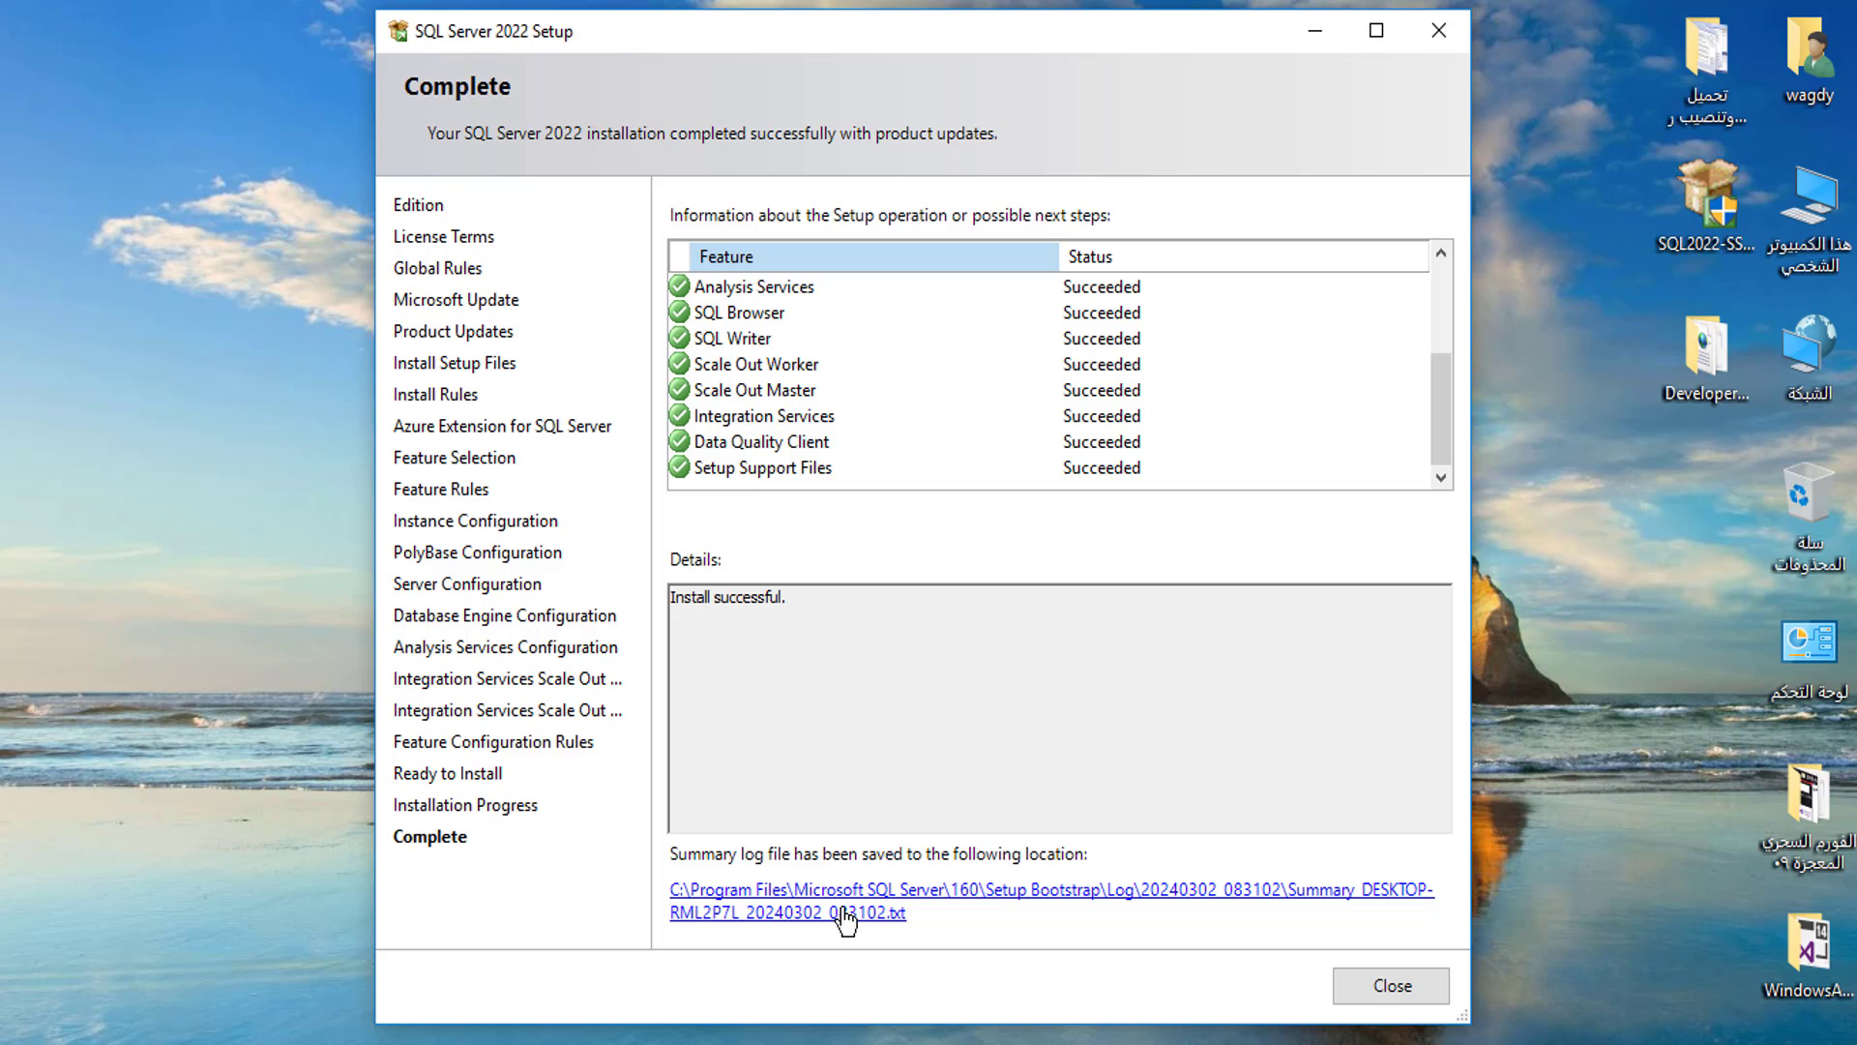
left_click(1394, 996)
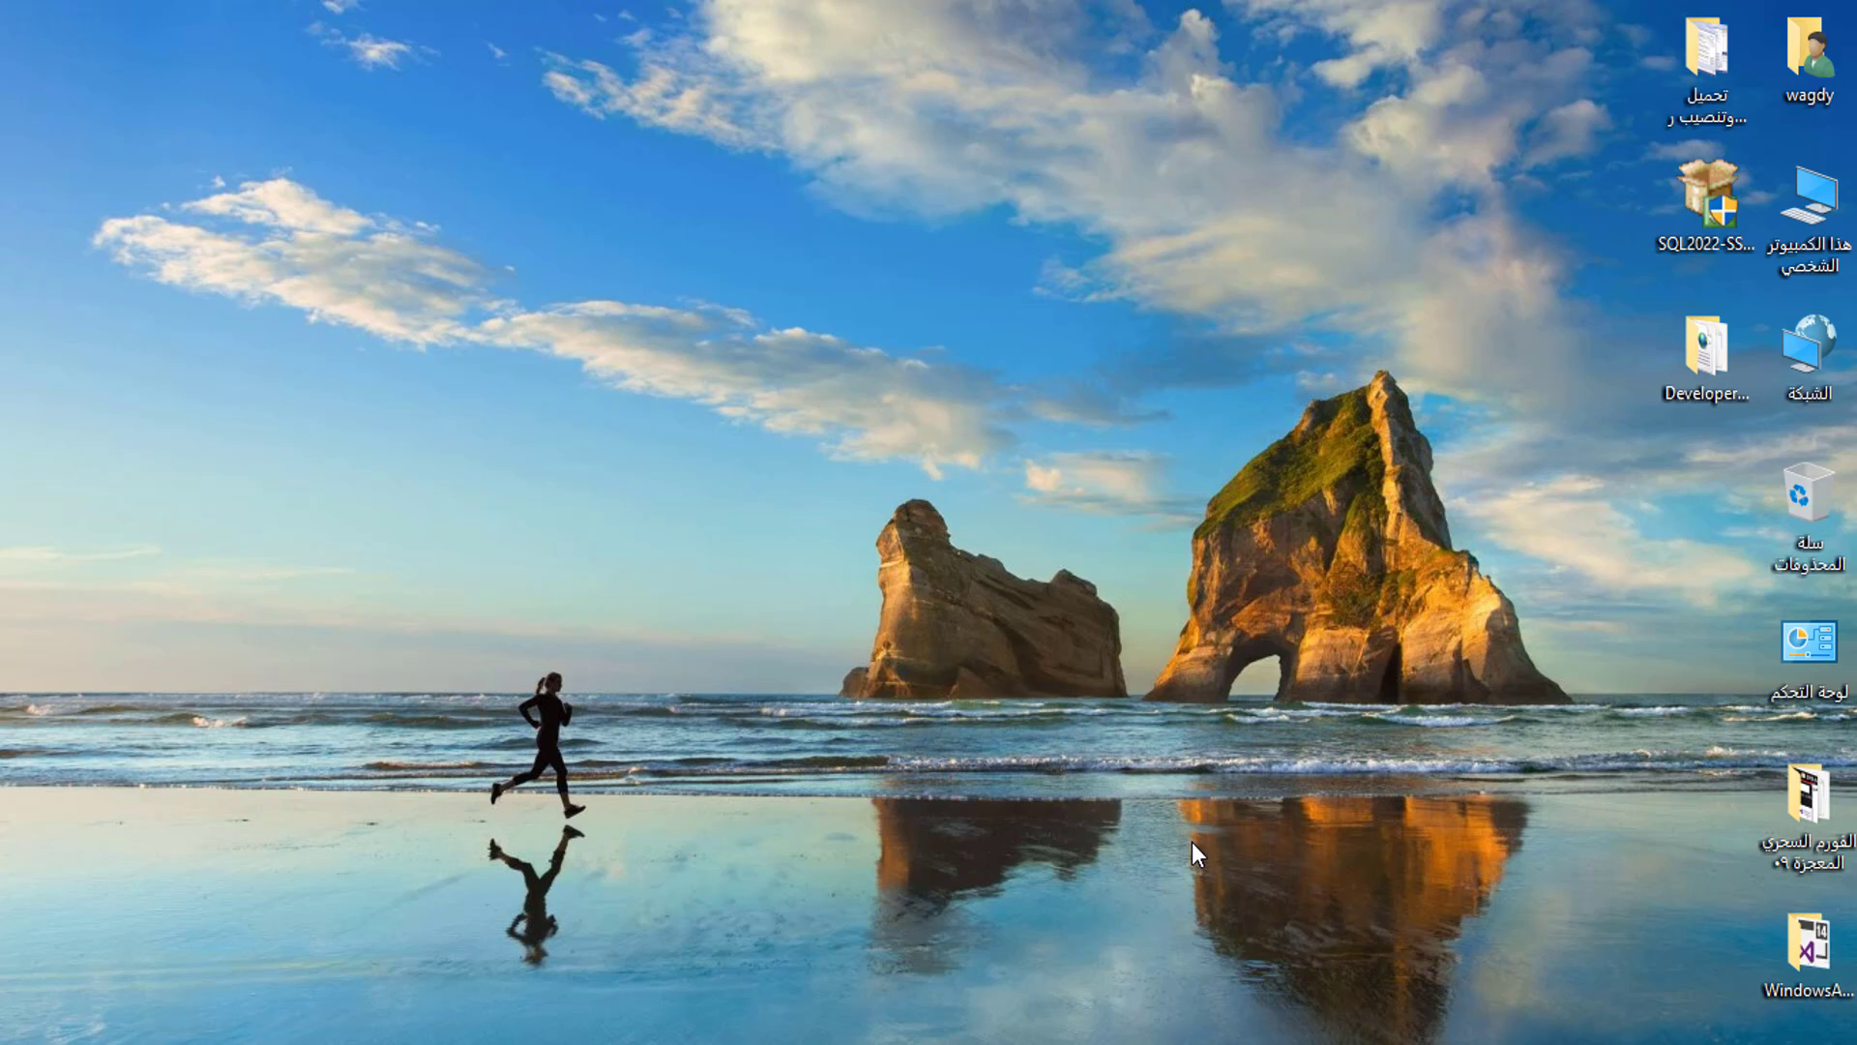
left_click(1158, 1043)
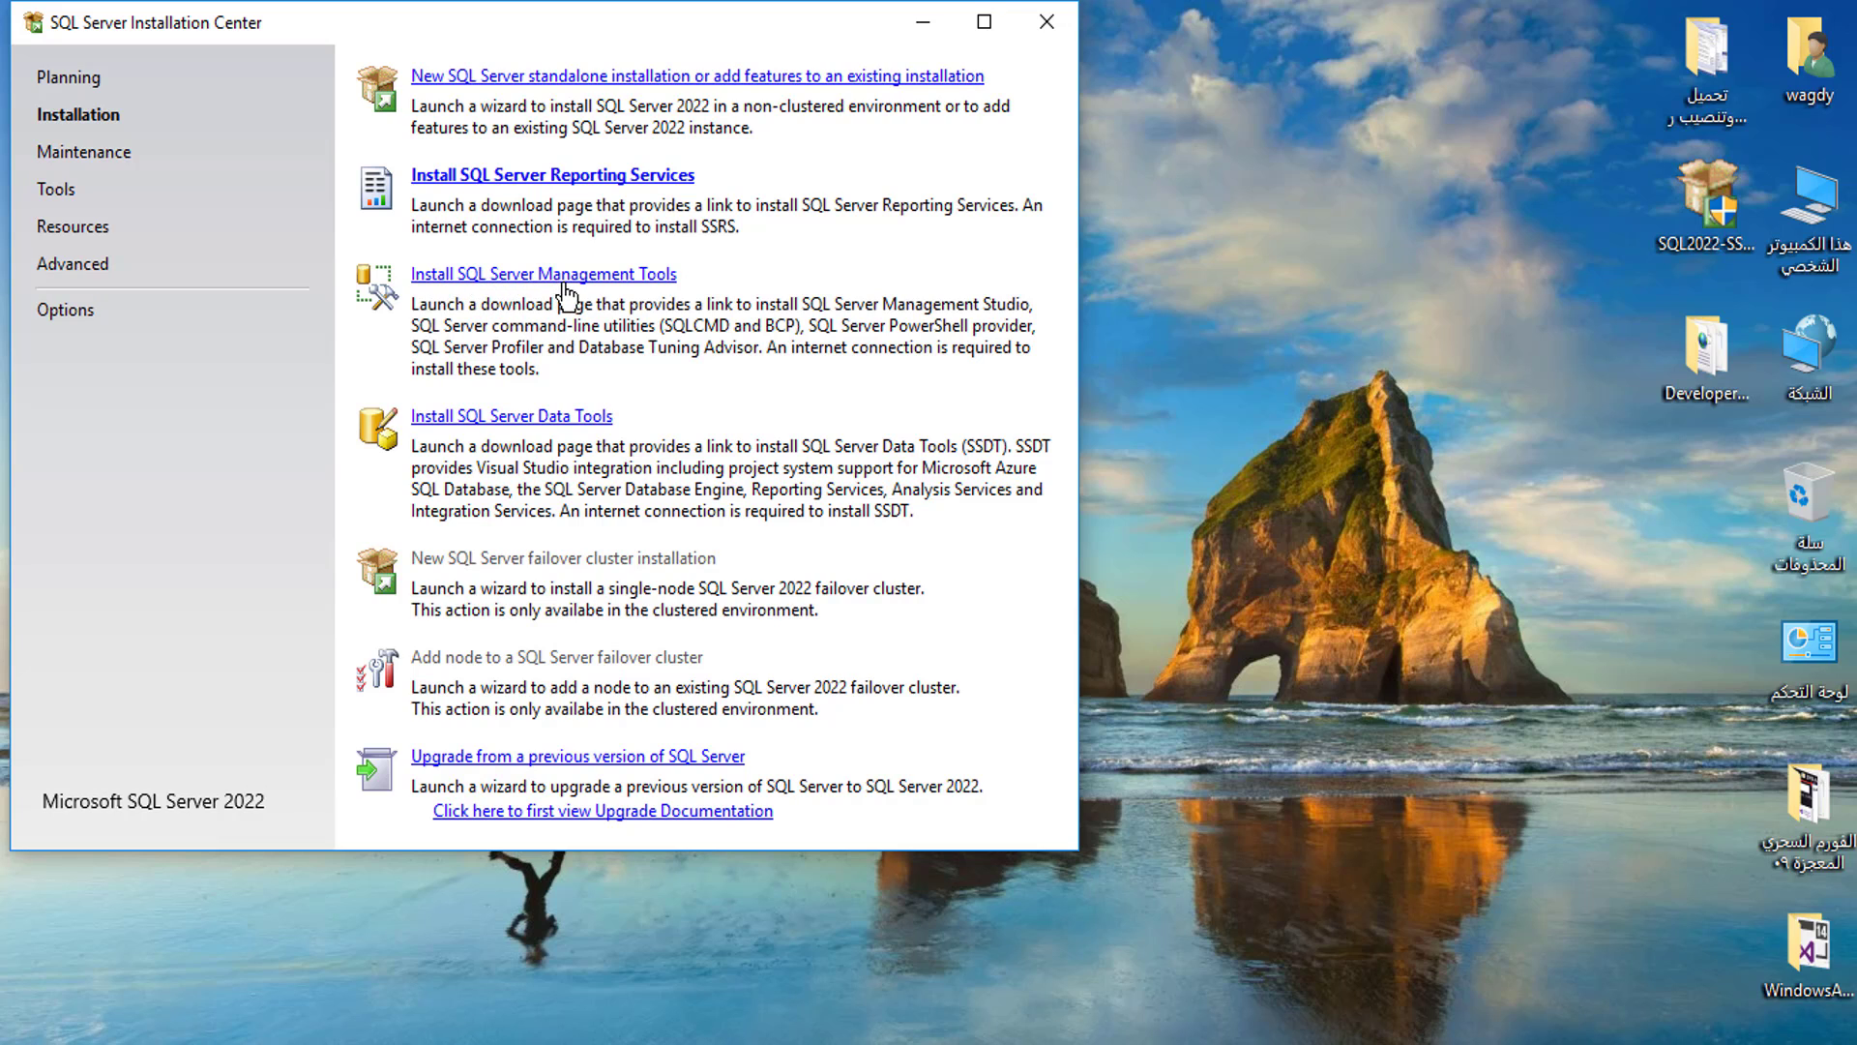
left_click(542, 275)
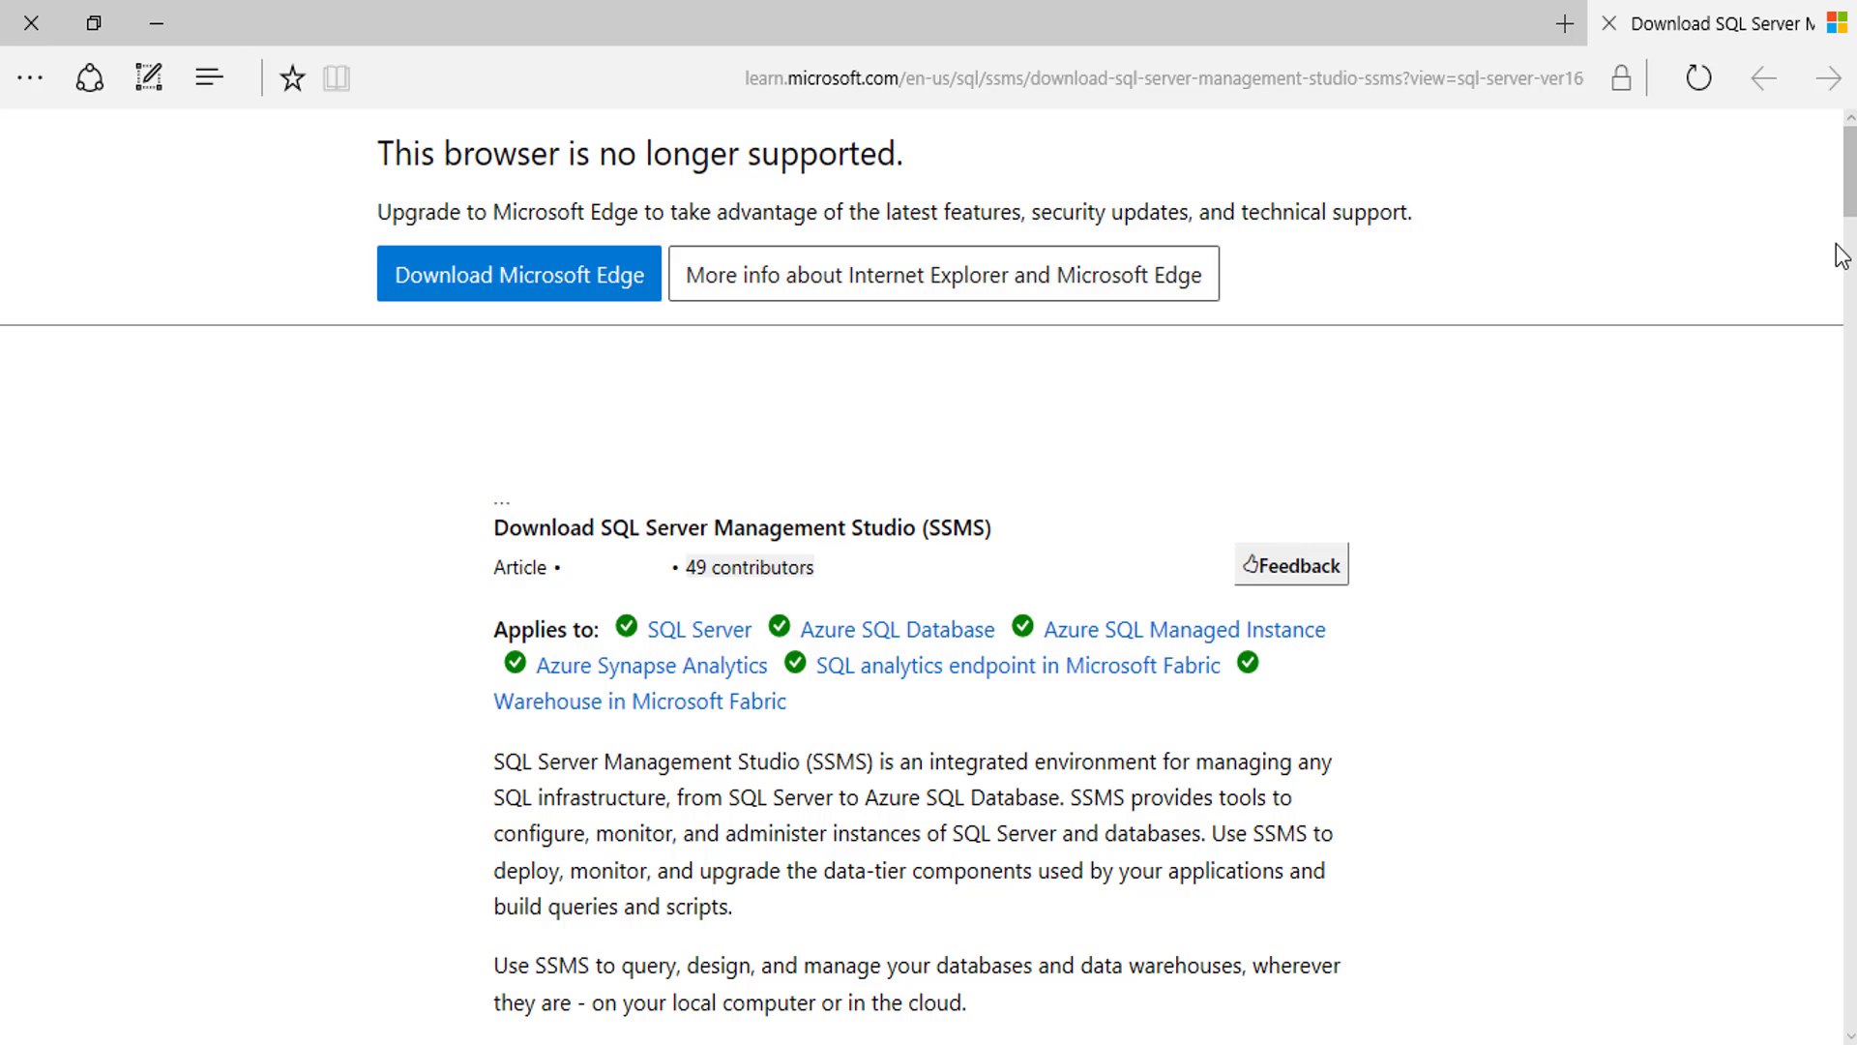
Step: Download the SQL Server Management Studio (SSMS) 19.3 installer and save it to the desktop as SSMS-Setup-ENU
left_click_drag(1853, 190, 1854, 294)
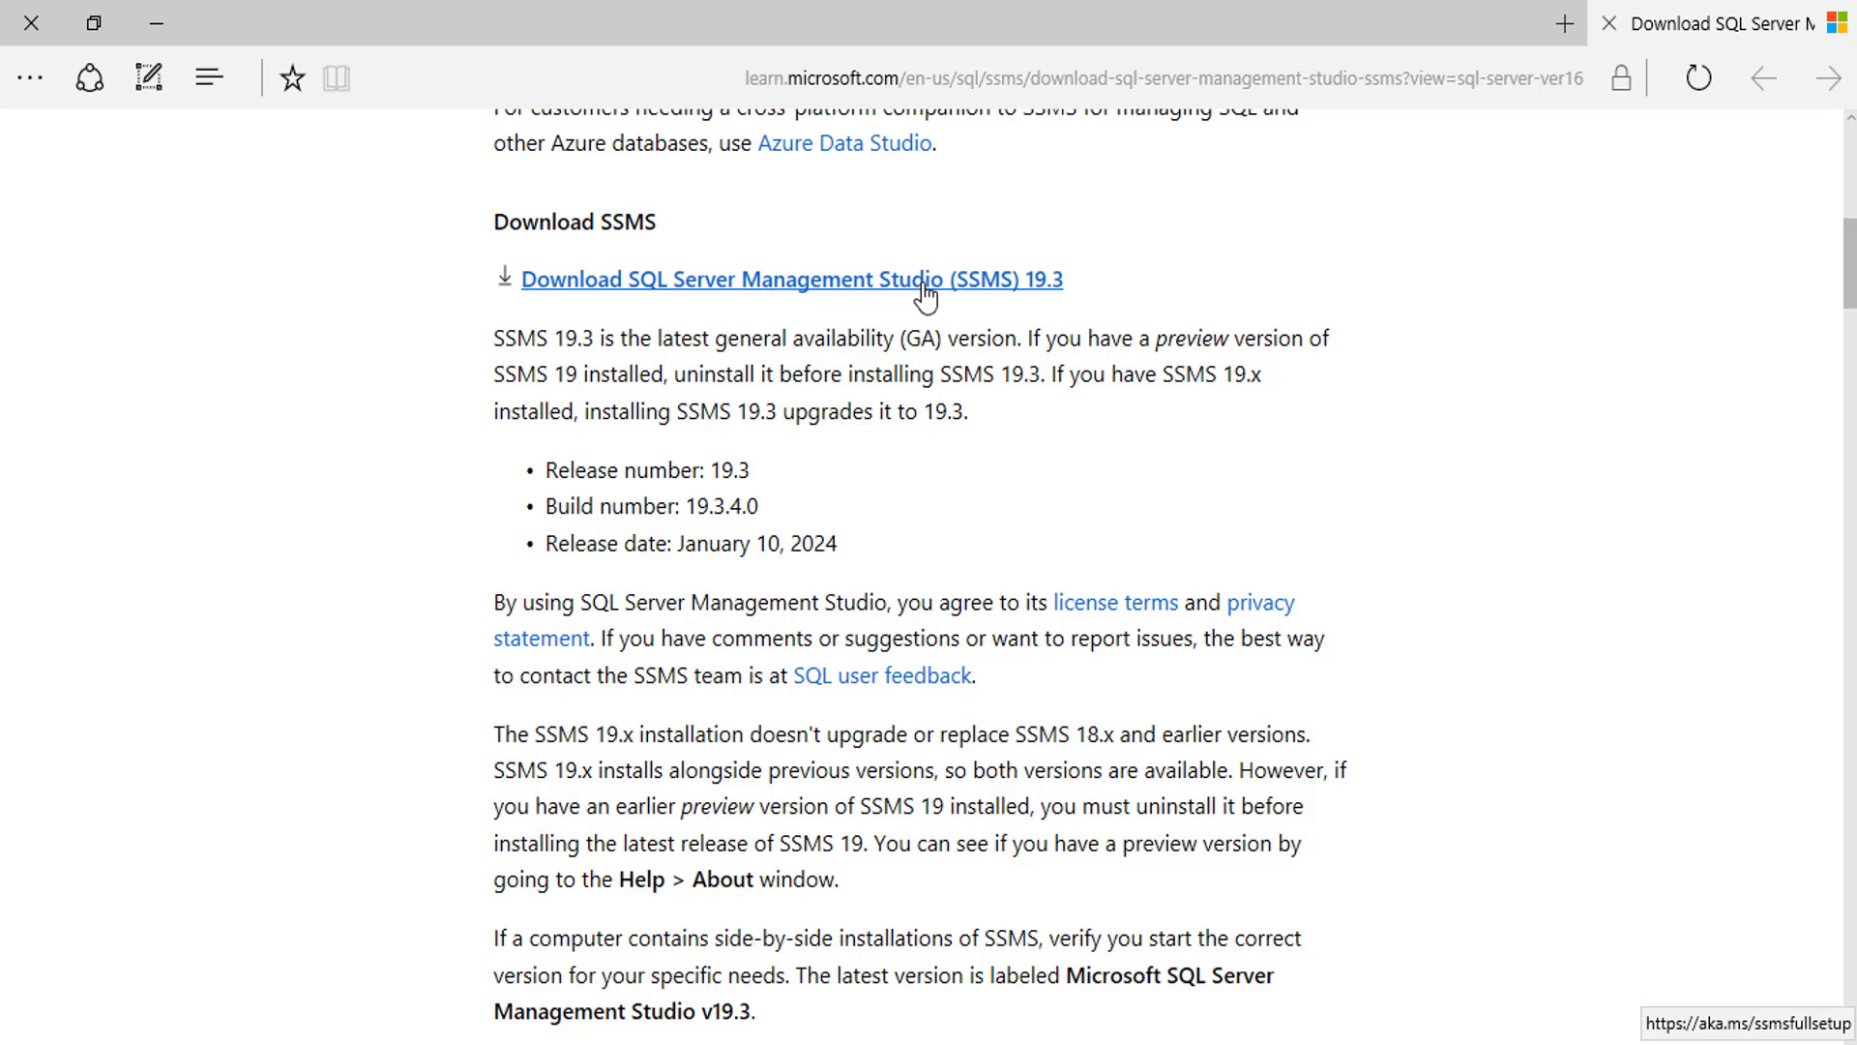
left_click(800, 285)
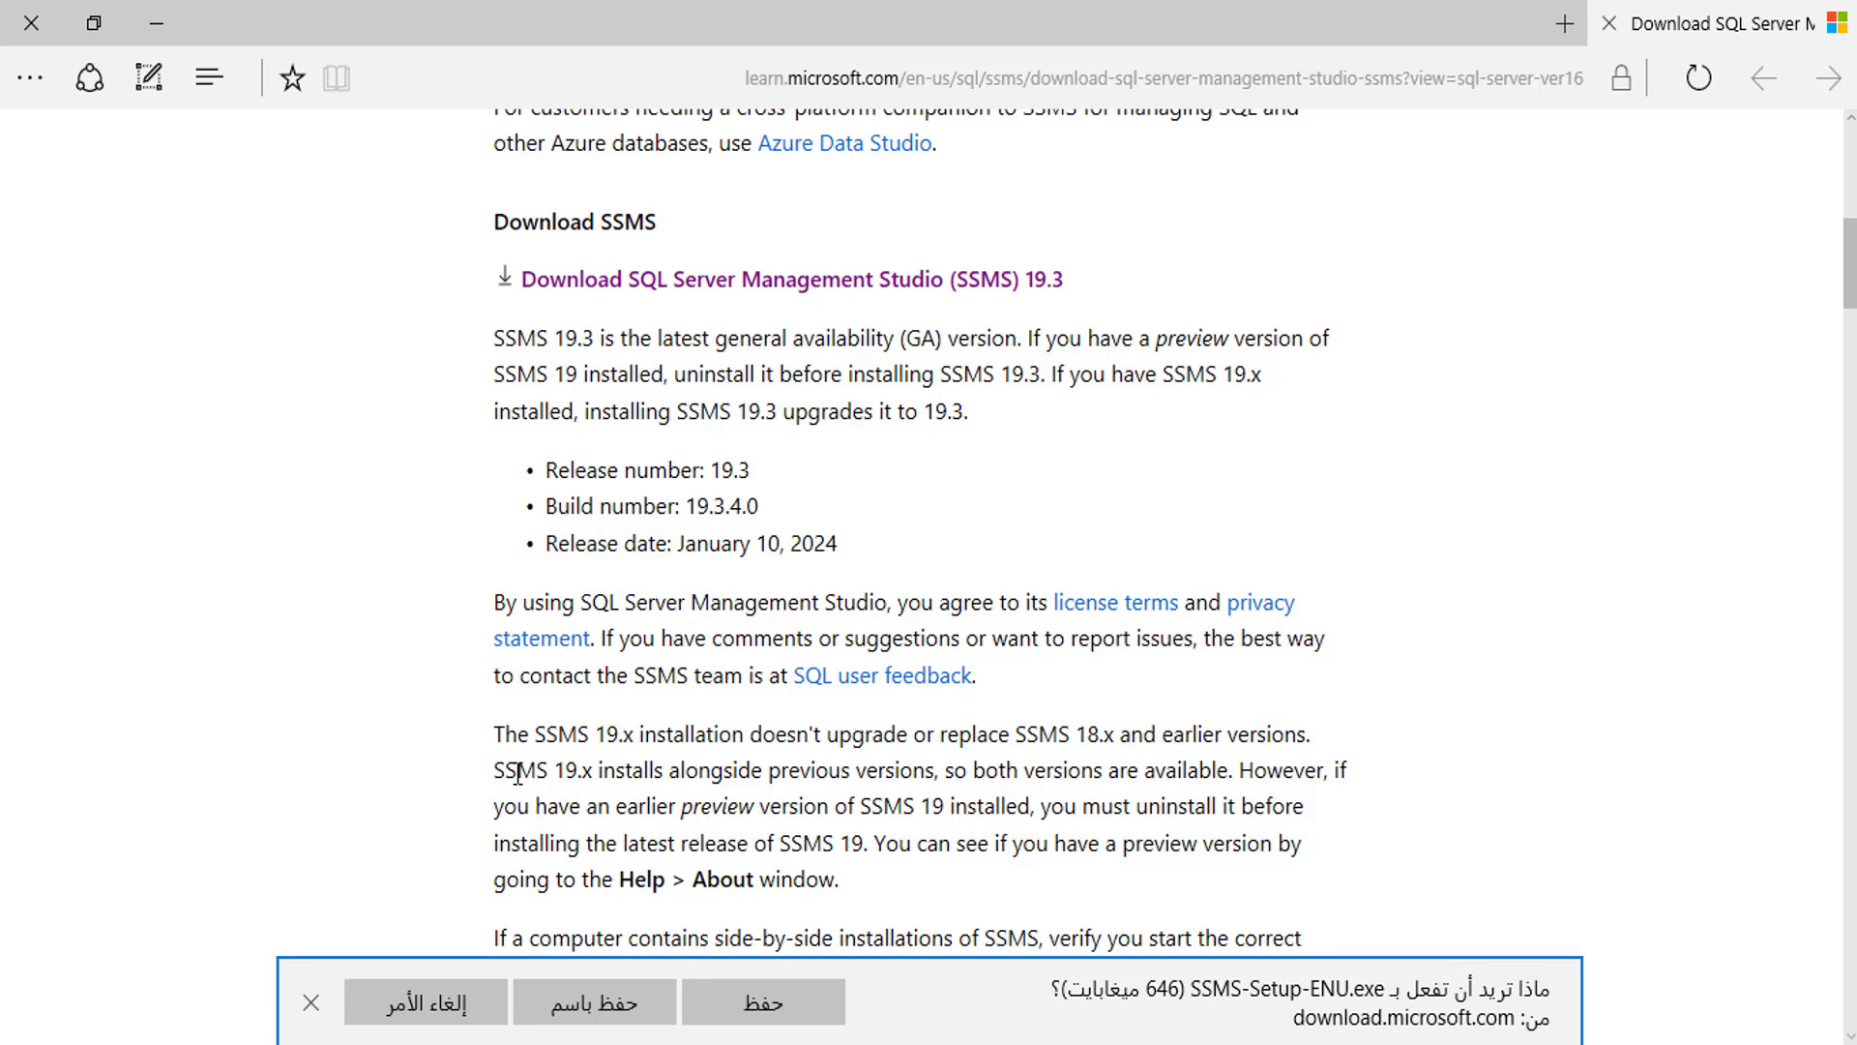
left_click(579, 1002)
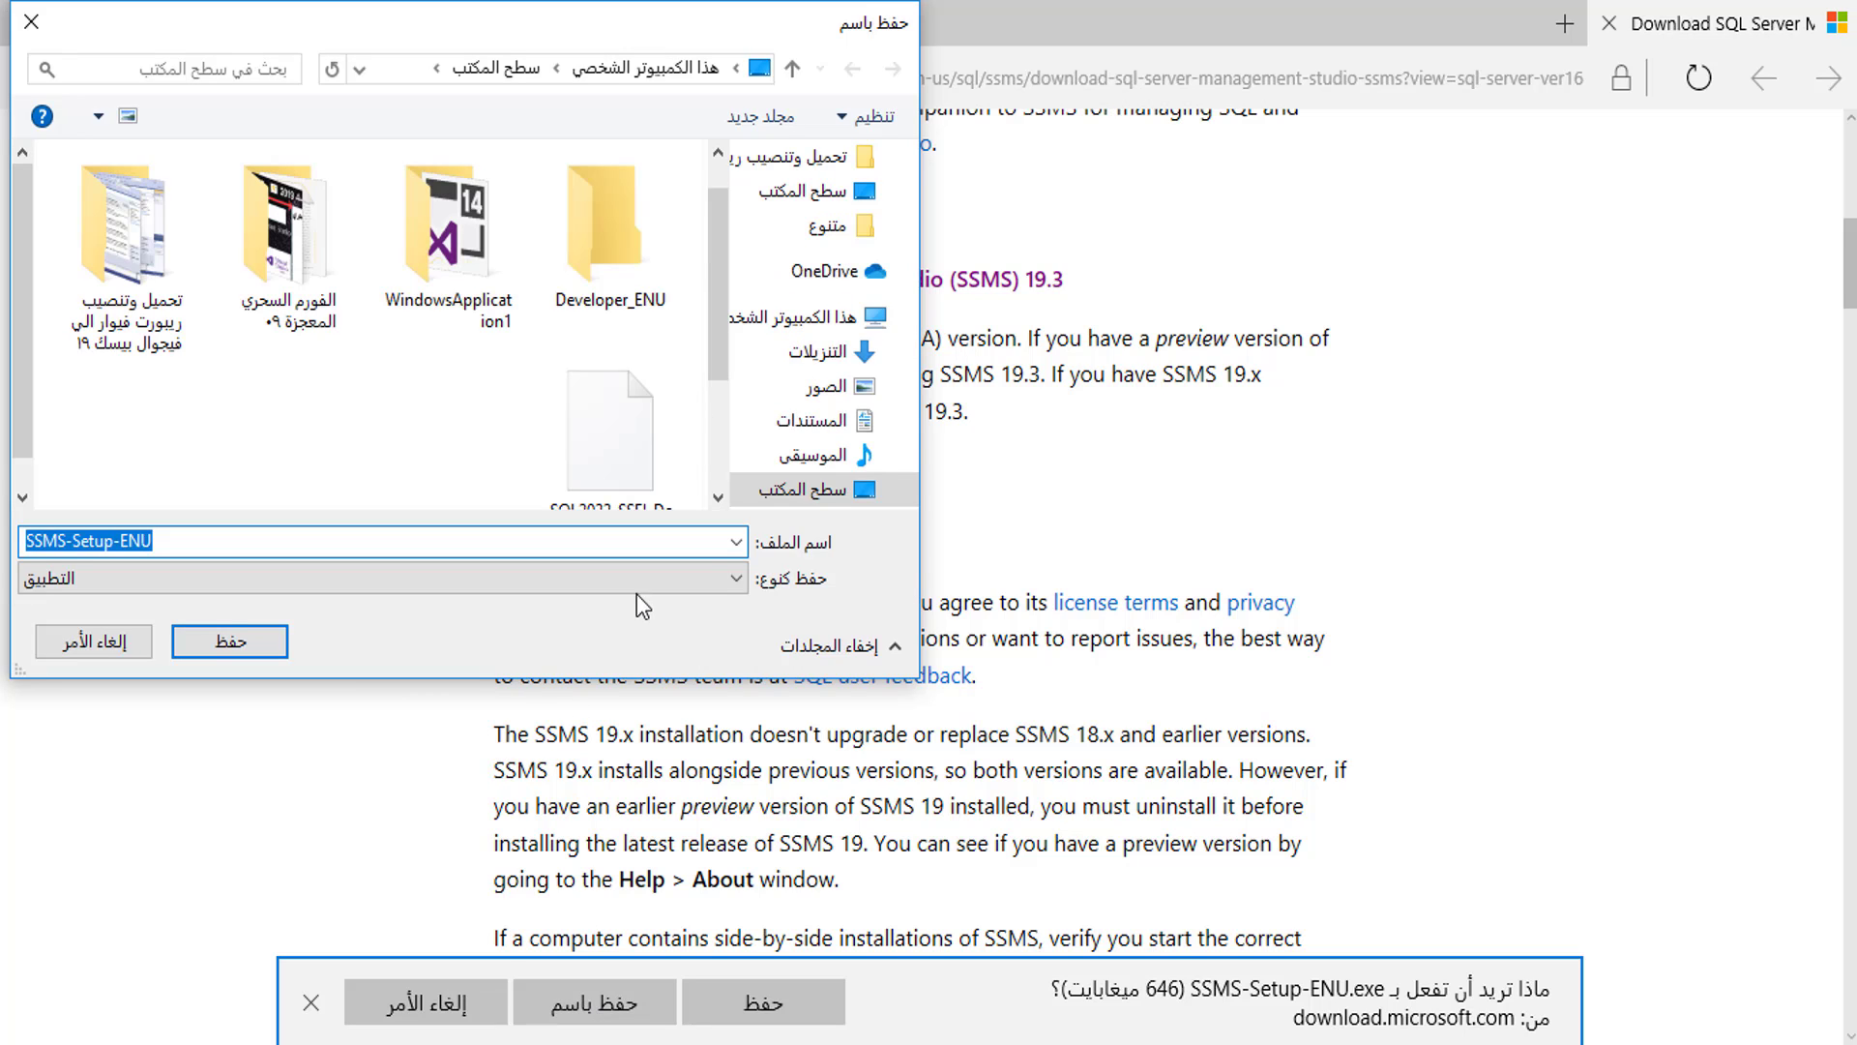
left_click(232, 642)
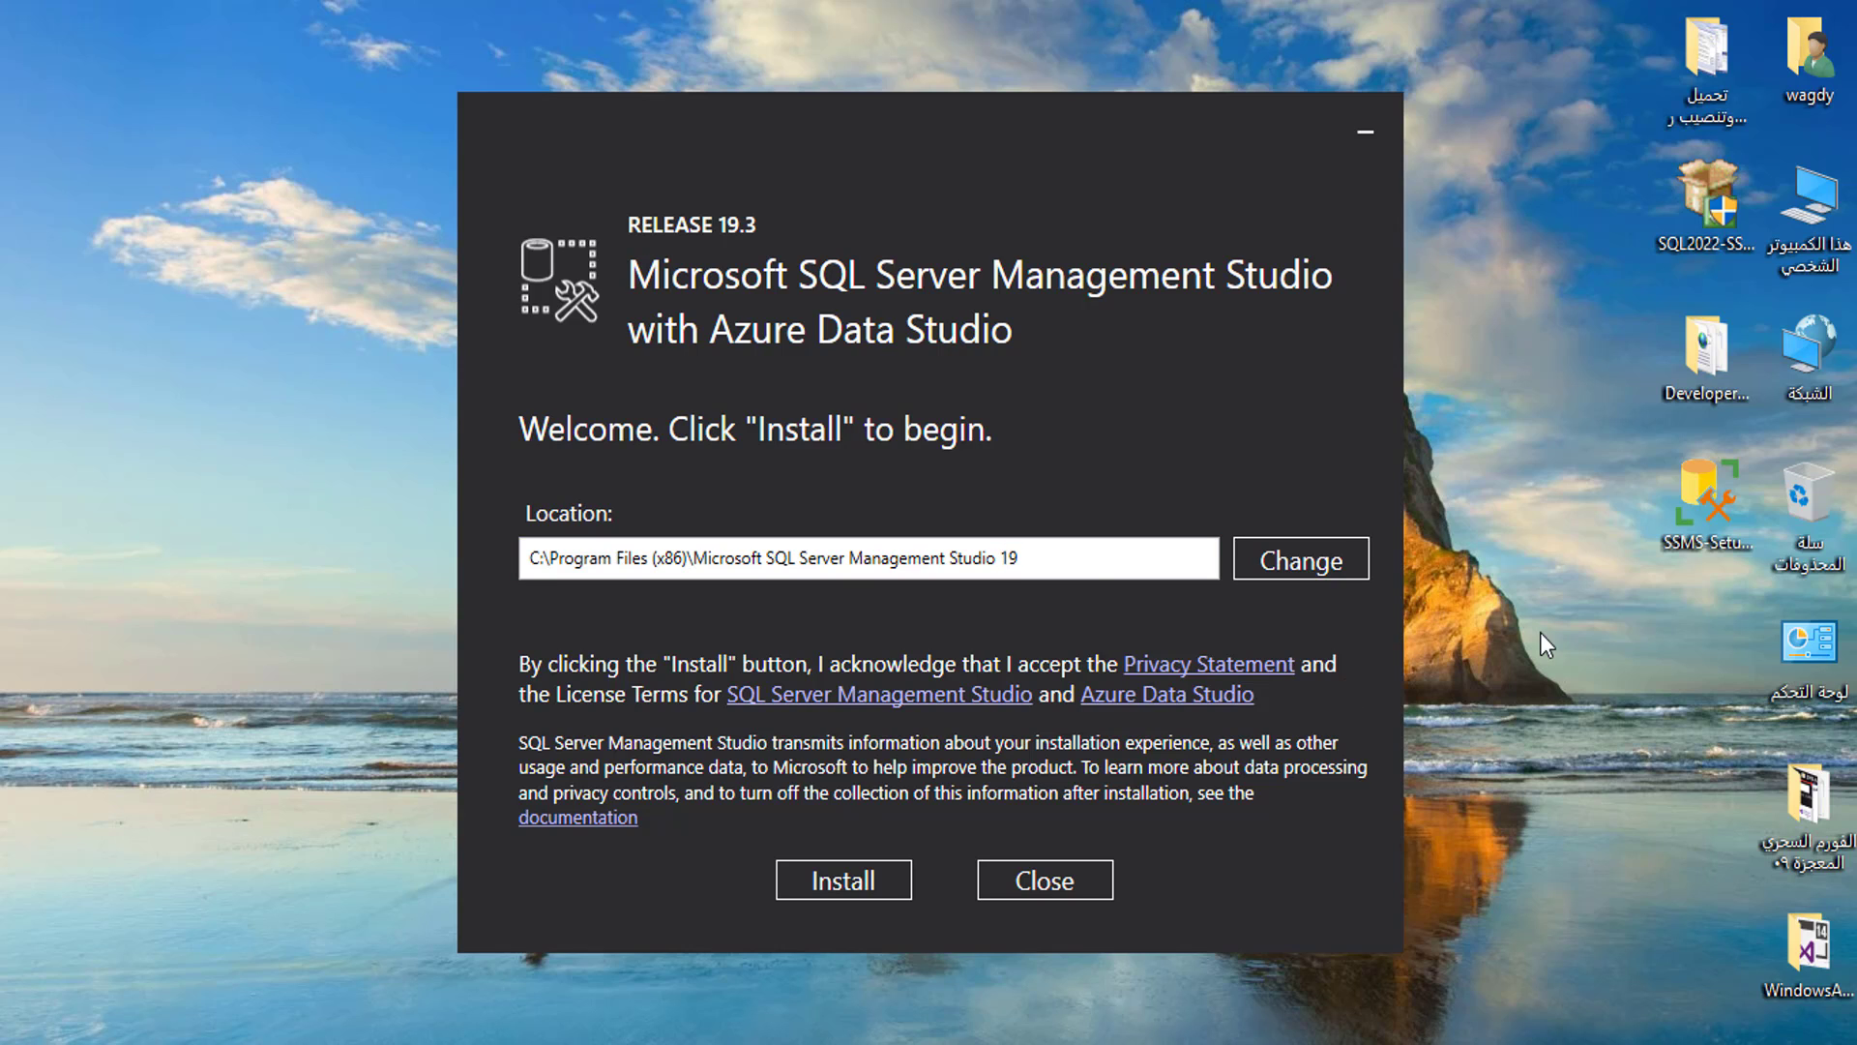
Step: Install SSMS 19.3 in the default location, close its setup, and launch SQL Server Management Studio 19
left_click(840, 877)
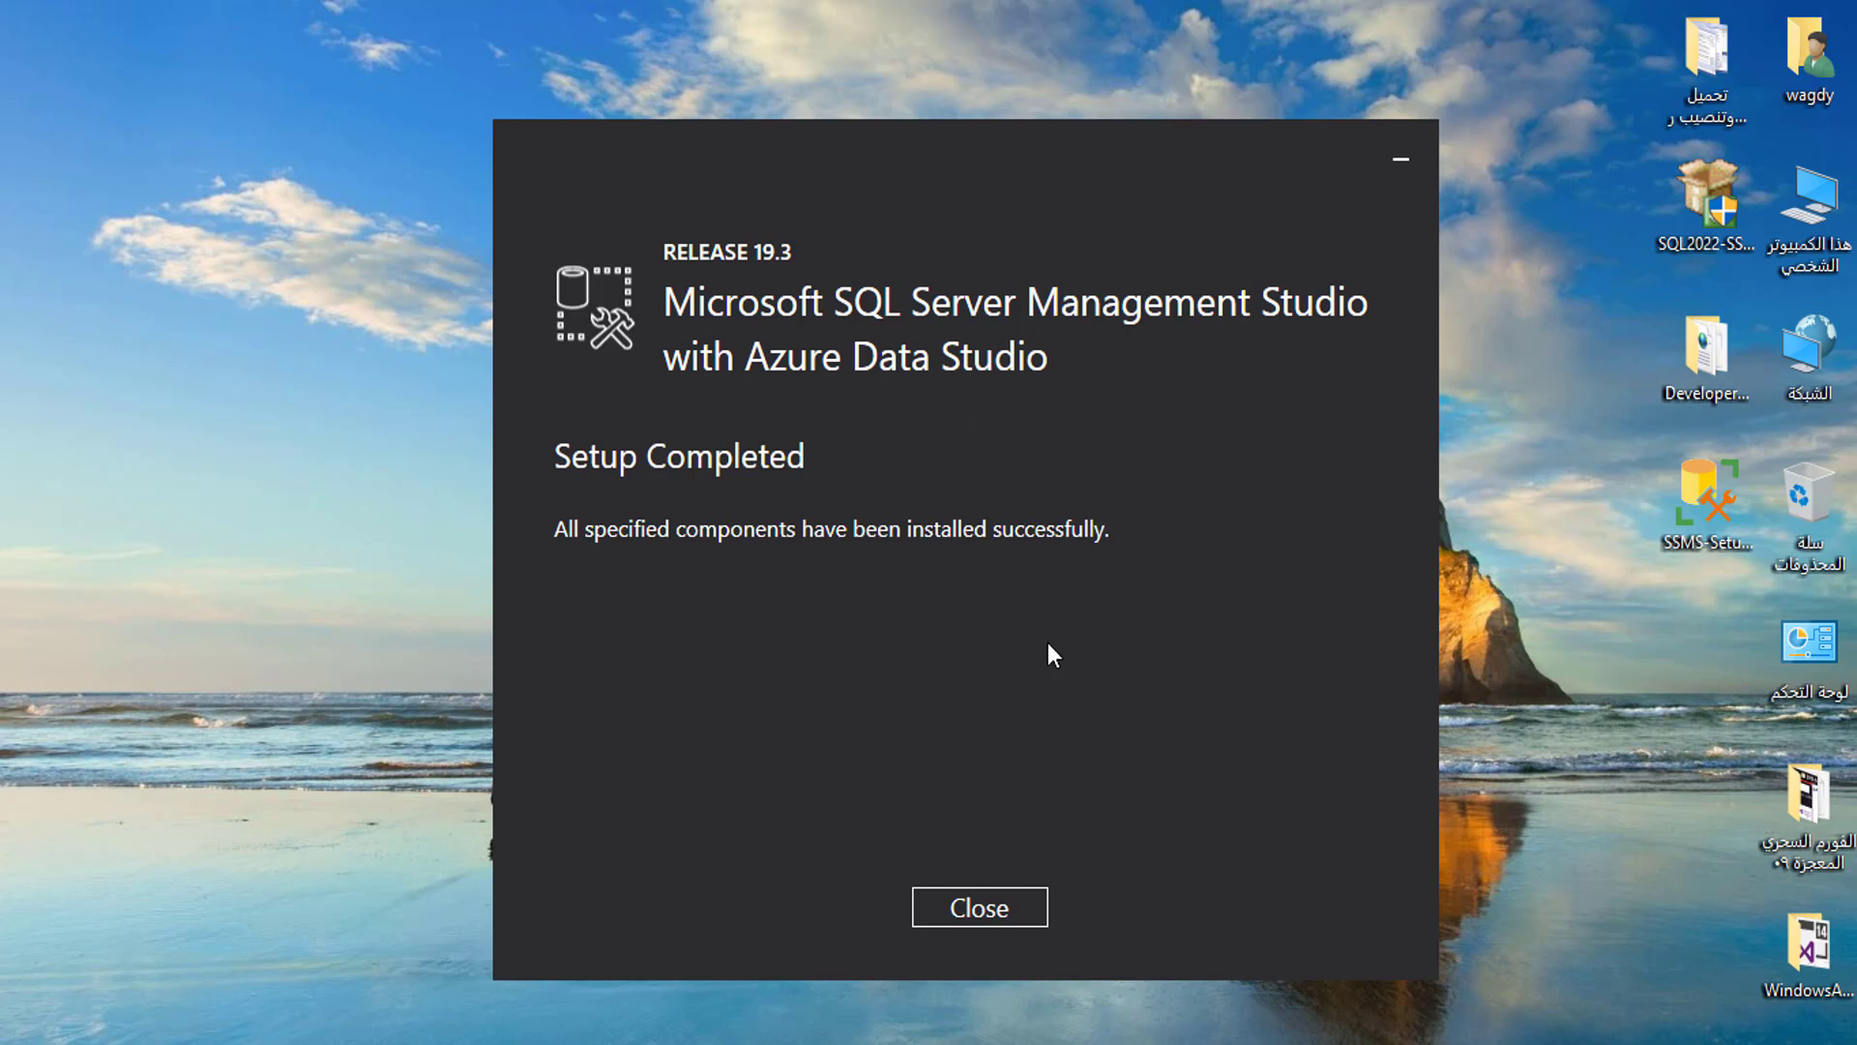
left_click(980, 906)
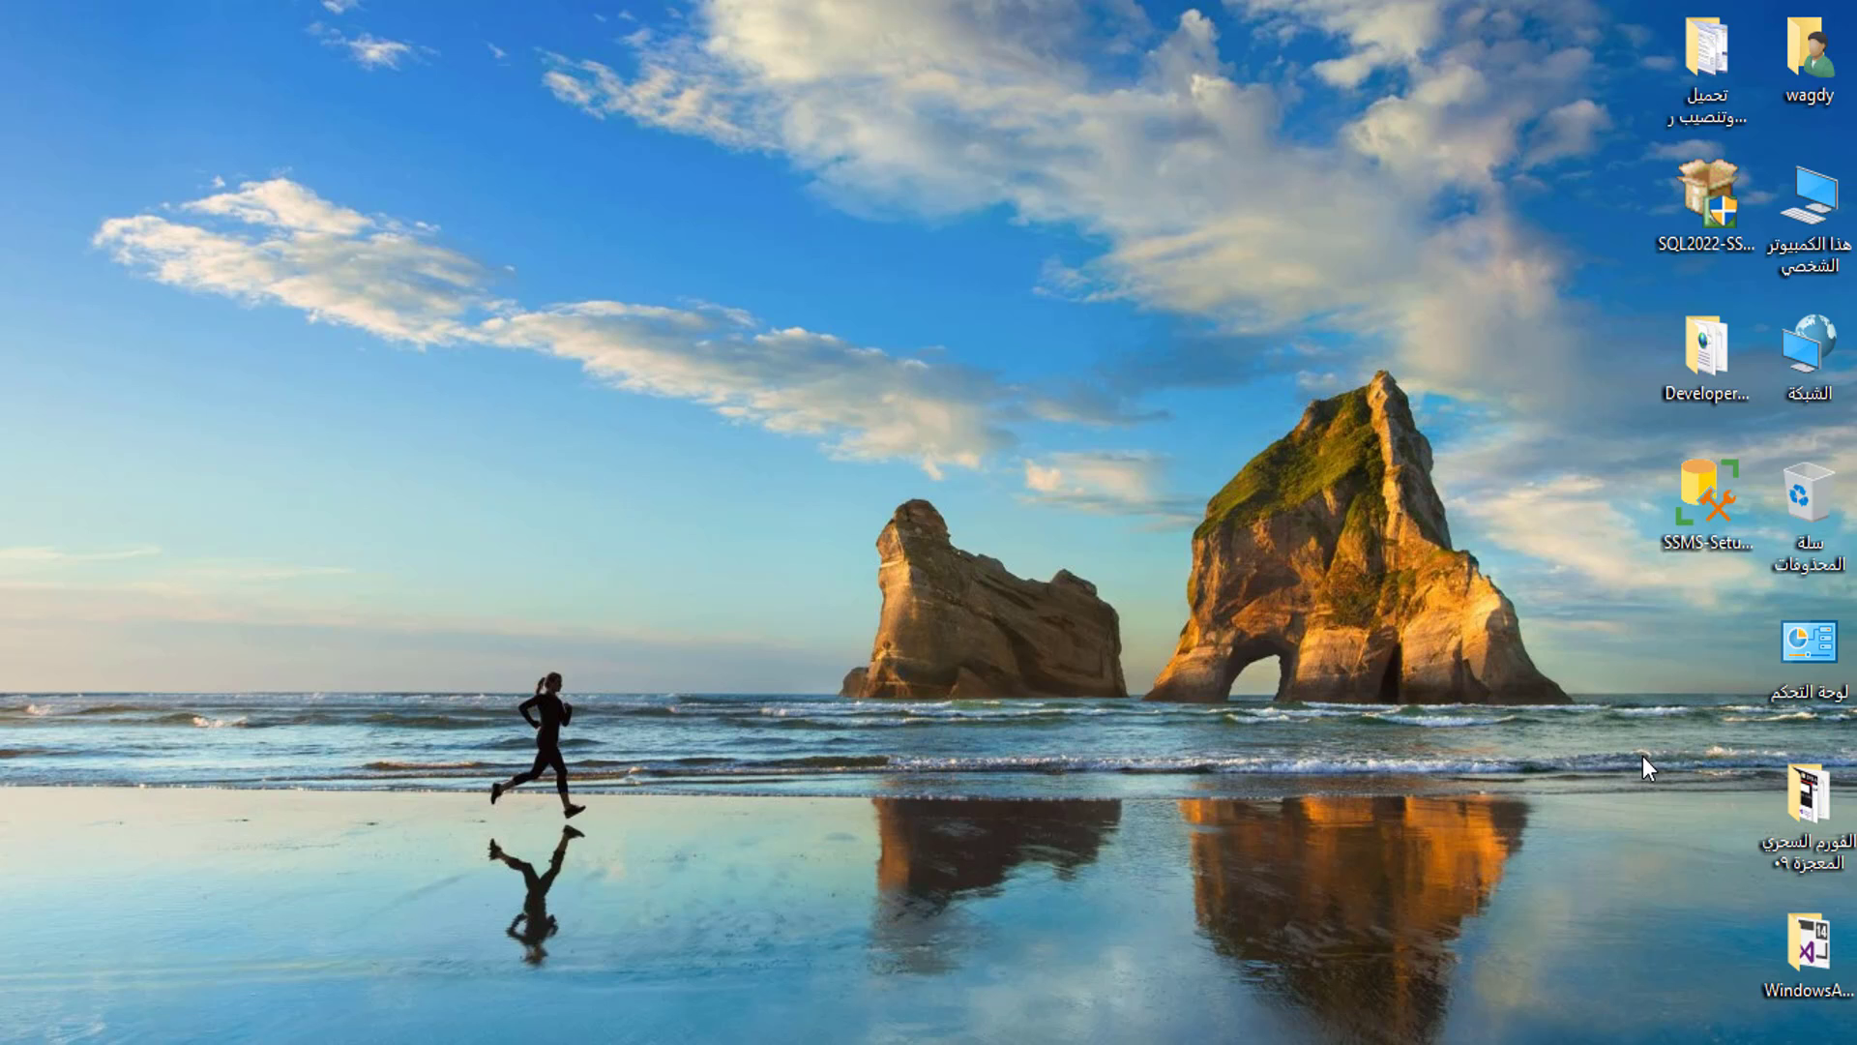
key("super")
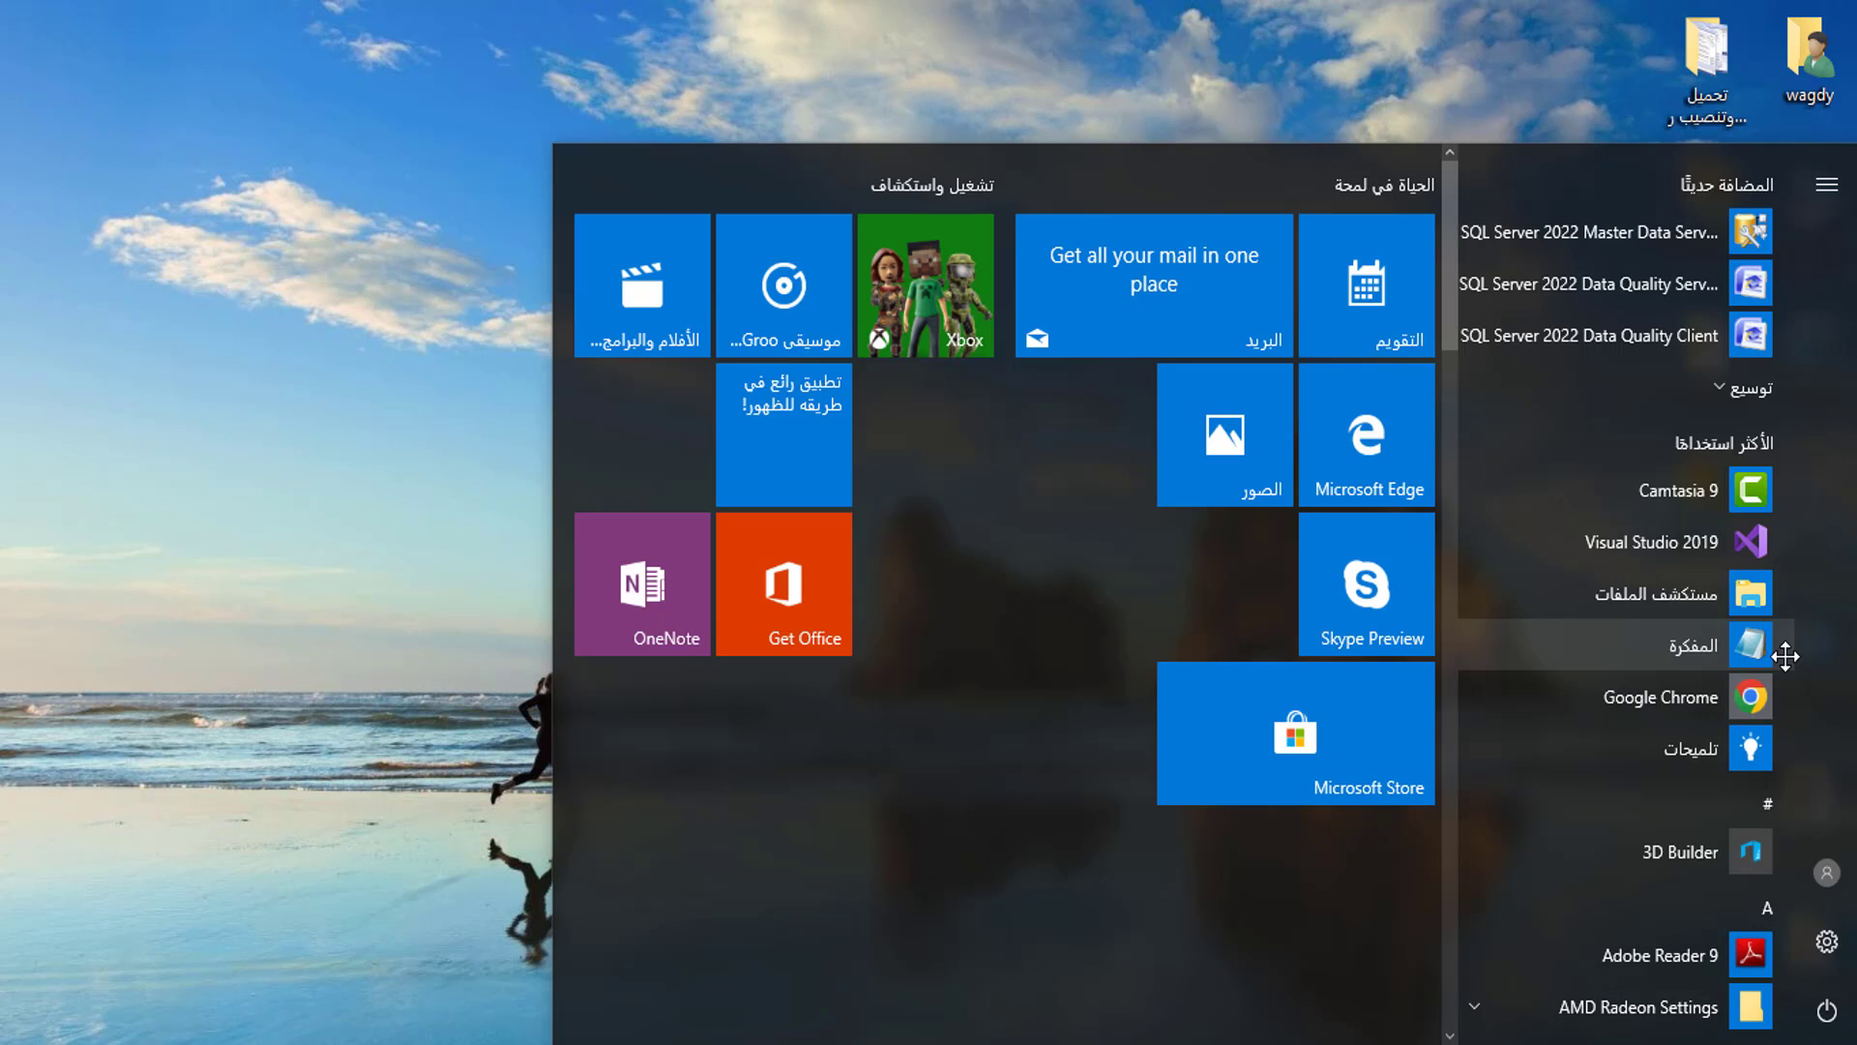
left_click(1713, 380)
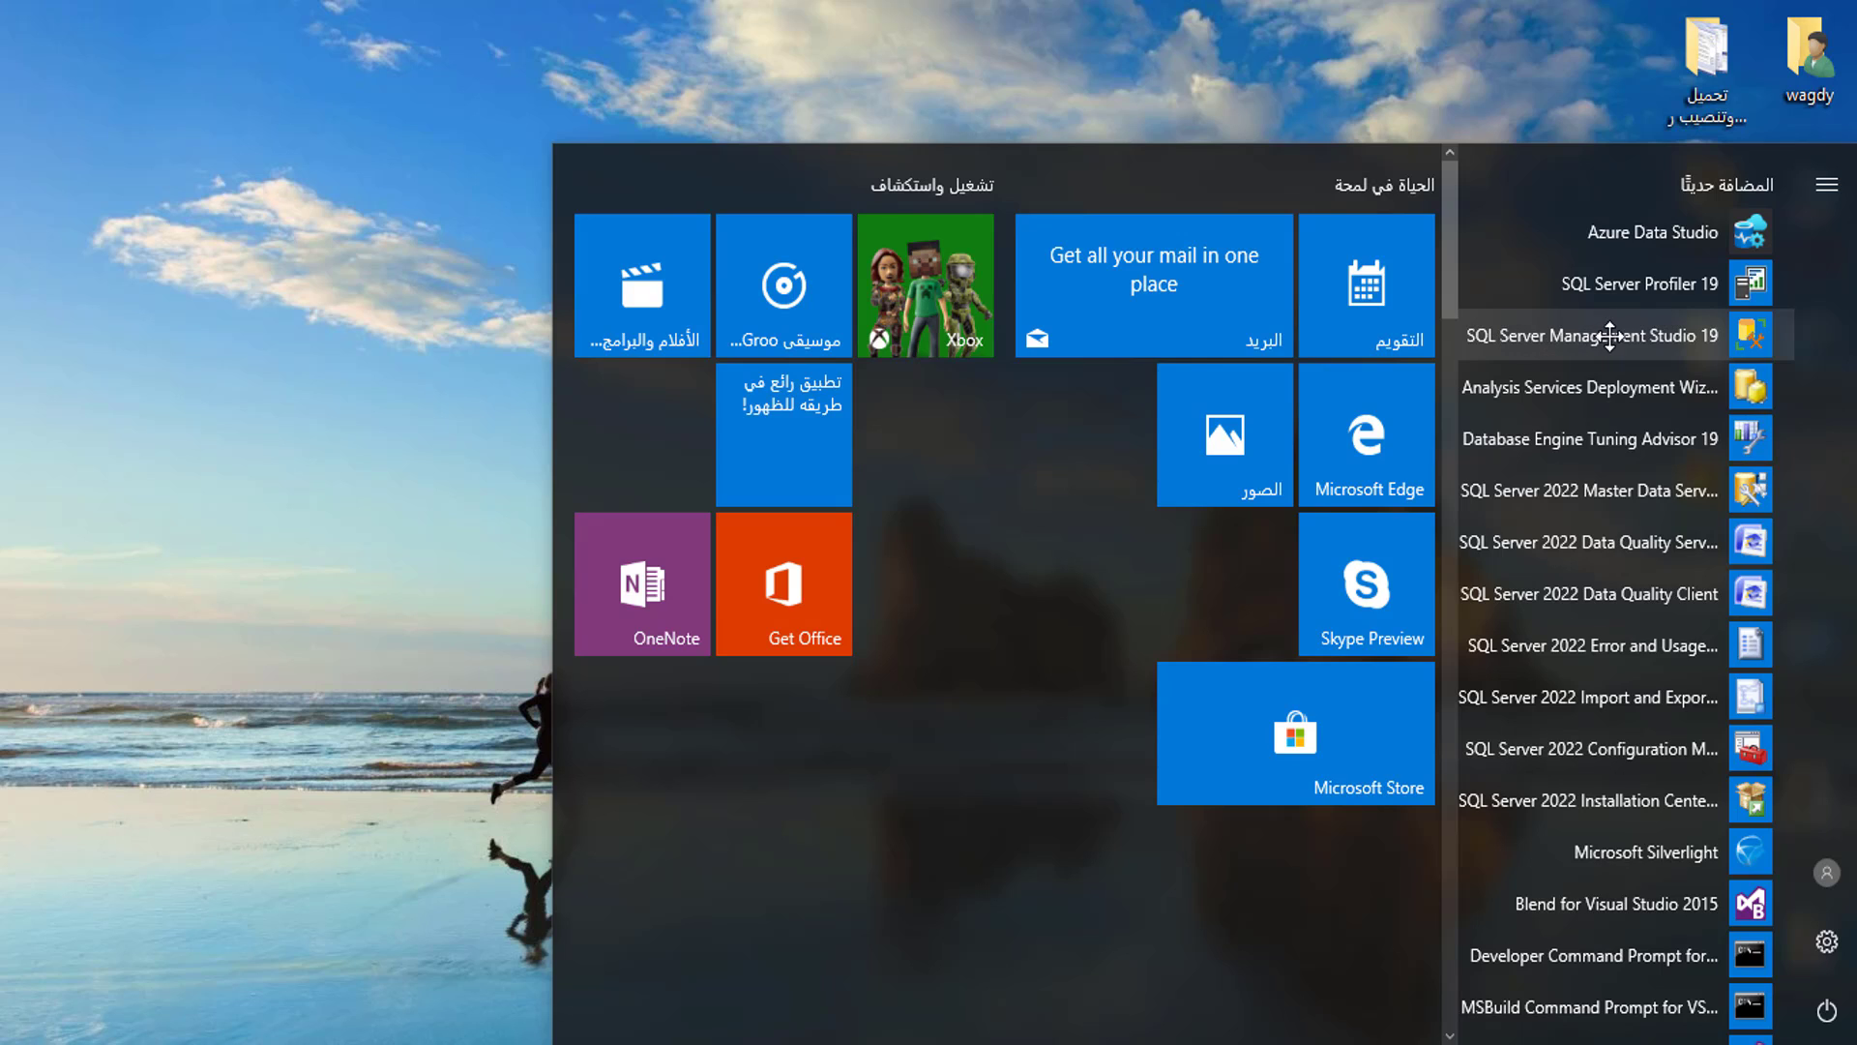
left_click(1610, 334)
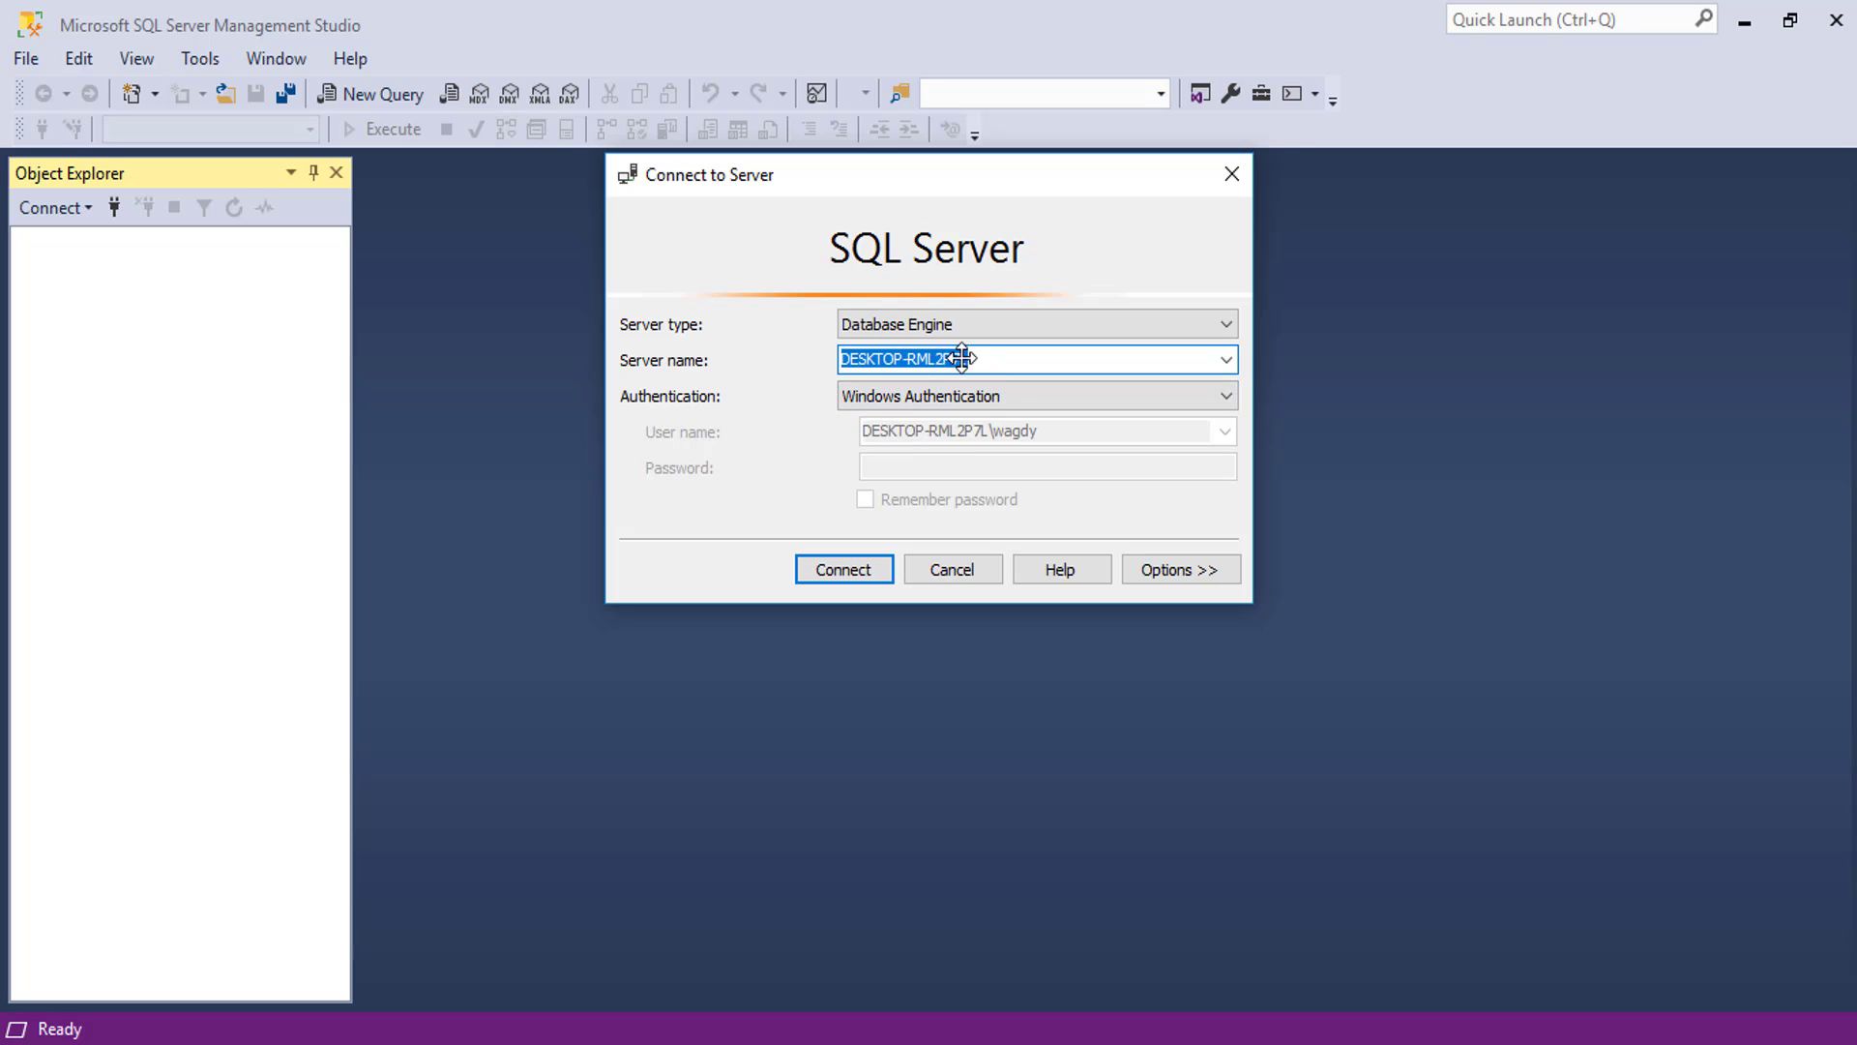
Step: Browse the local Database Engine servers, and connect to DESKTOP-RML2P7L with Windows Authentication
left_click(1014, 354)
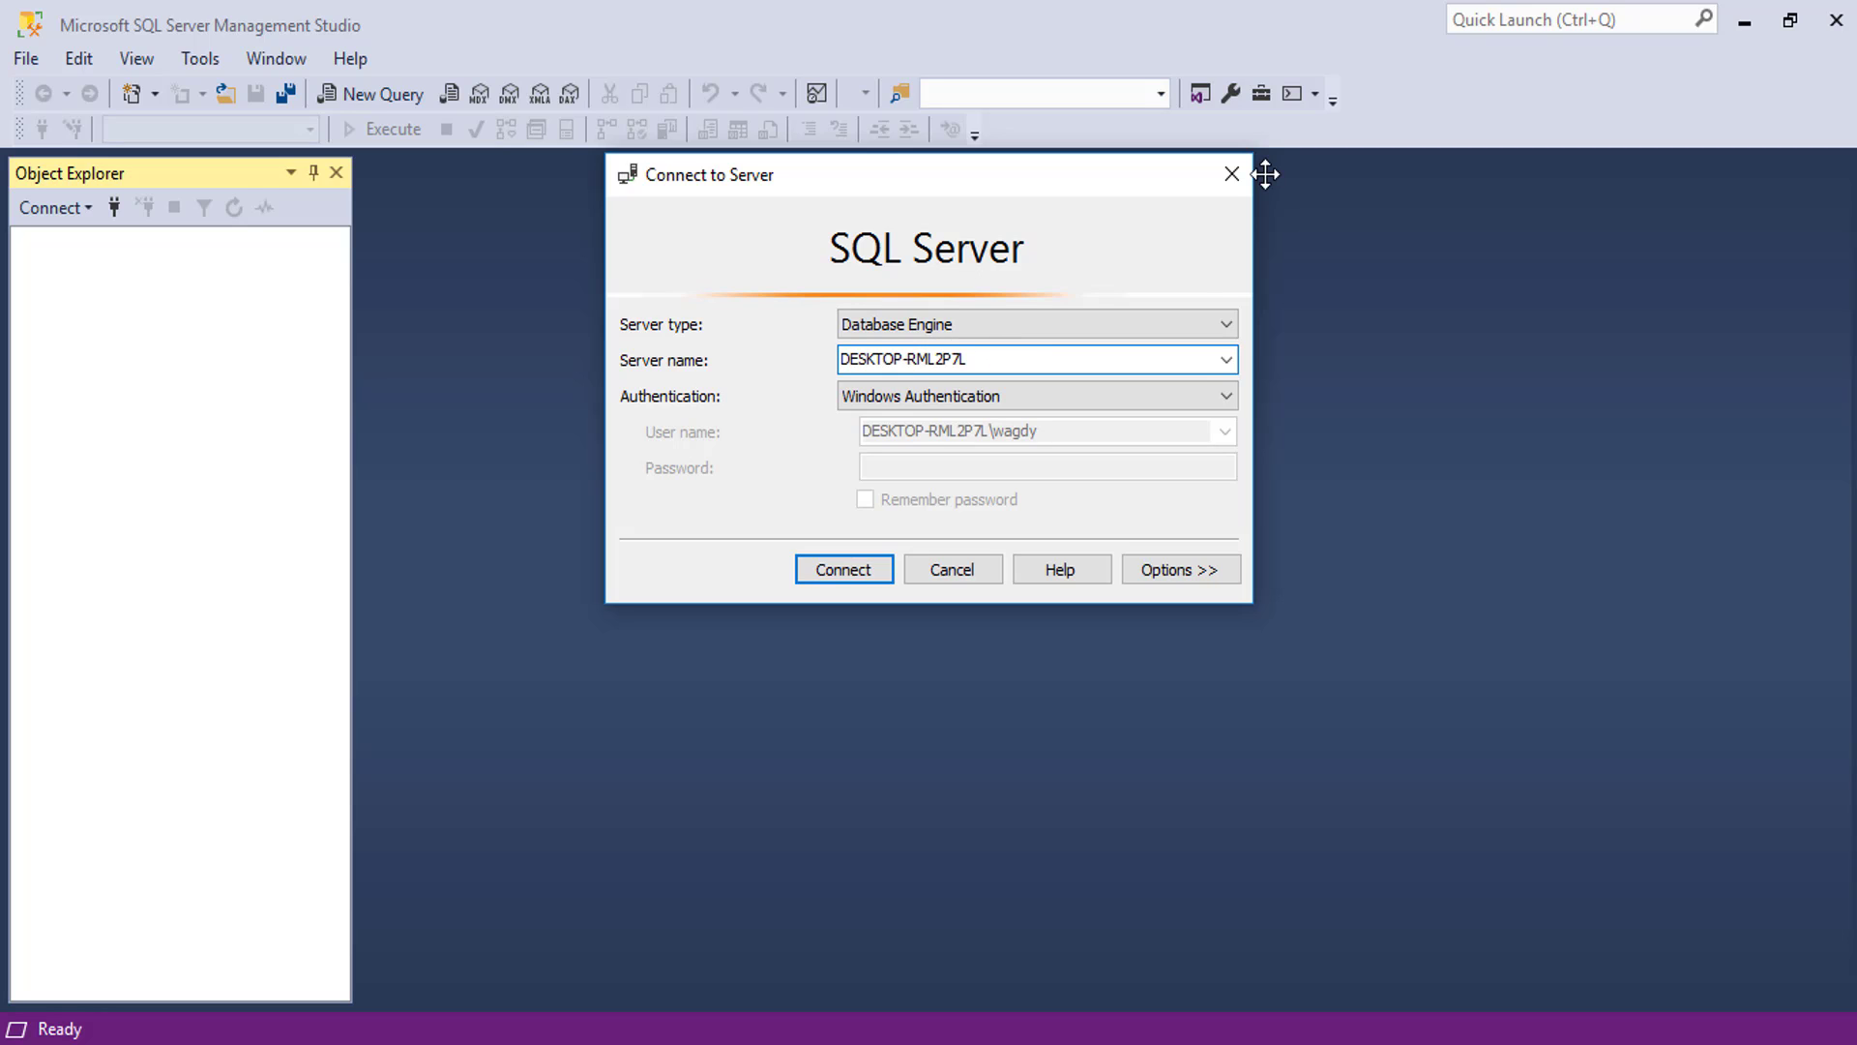
left_click(1221, 358)
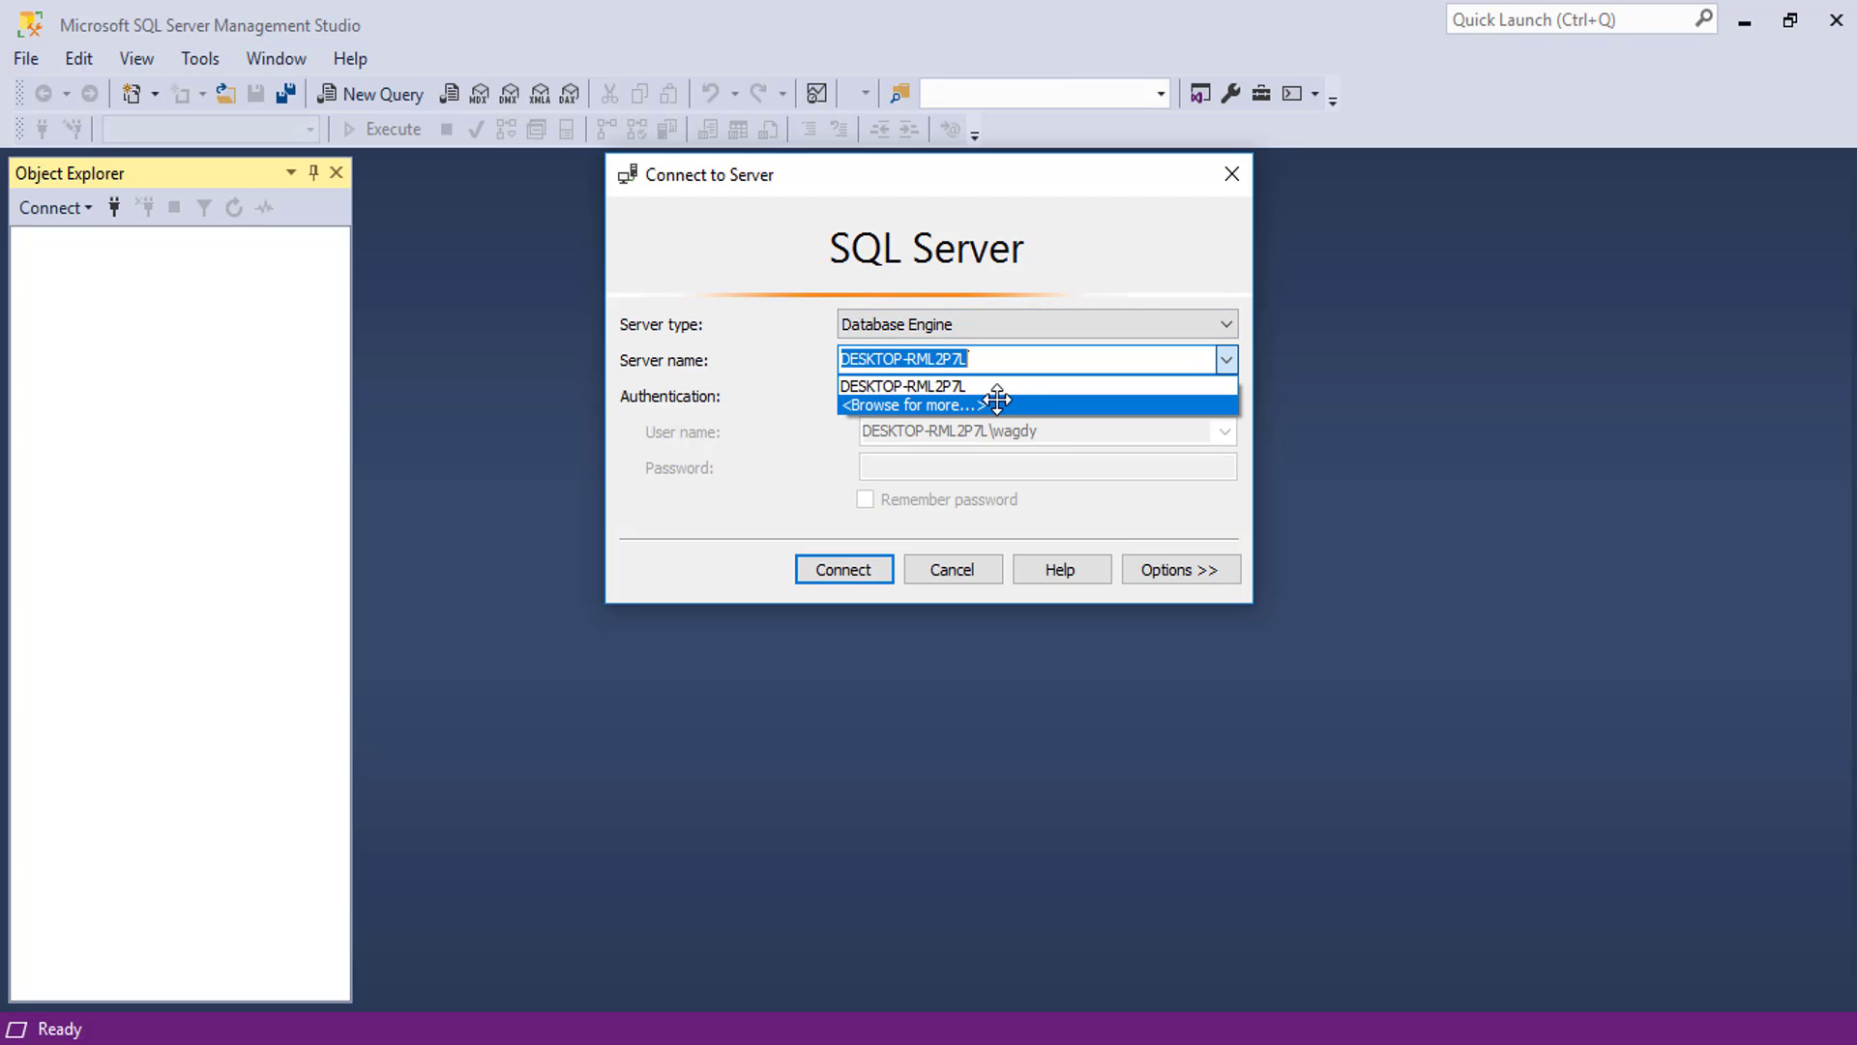
left_click(934, 406)
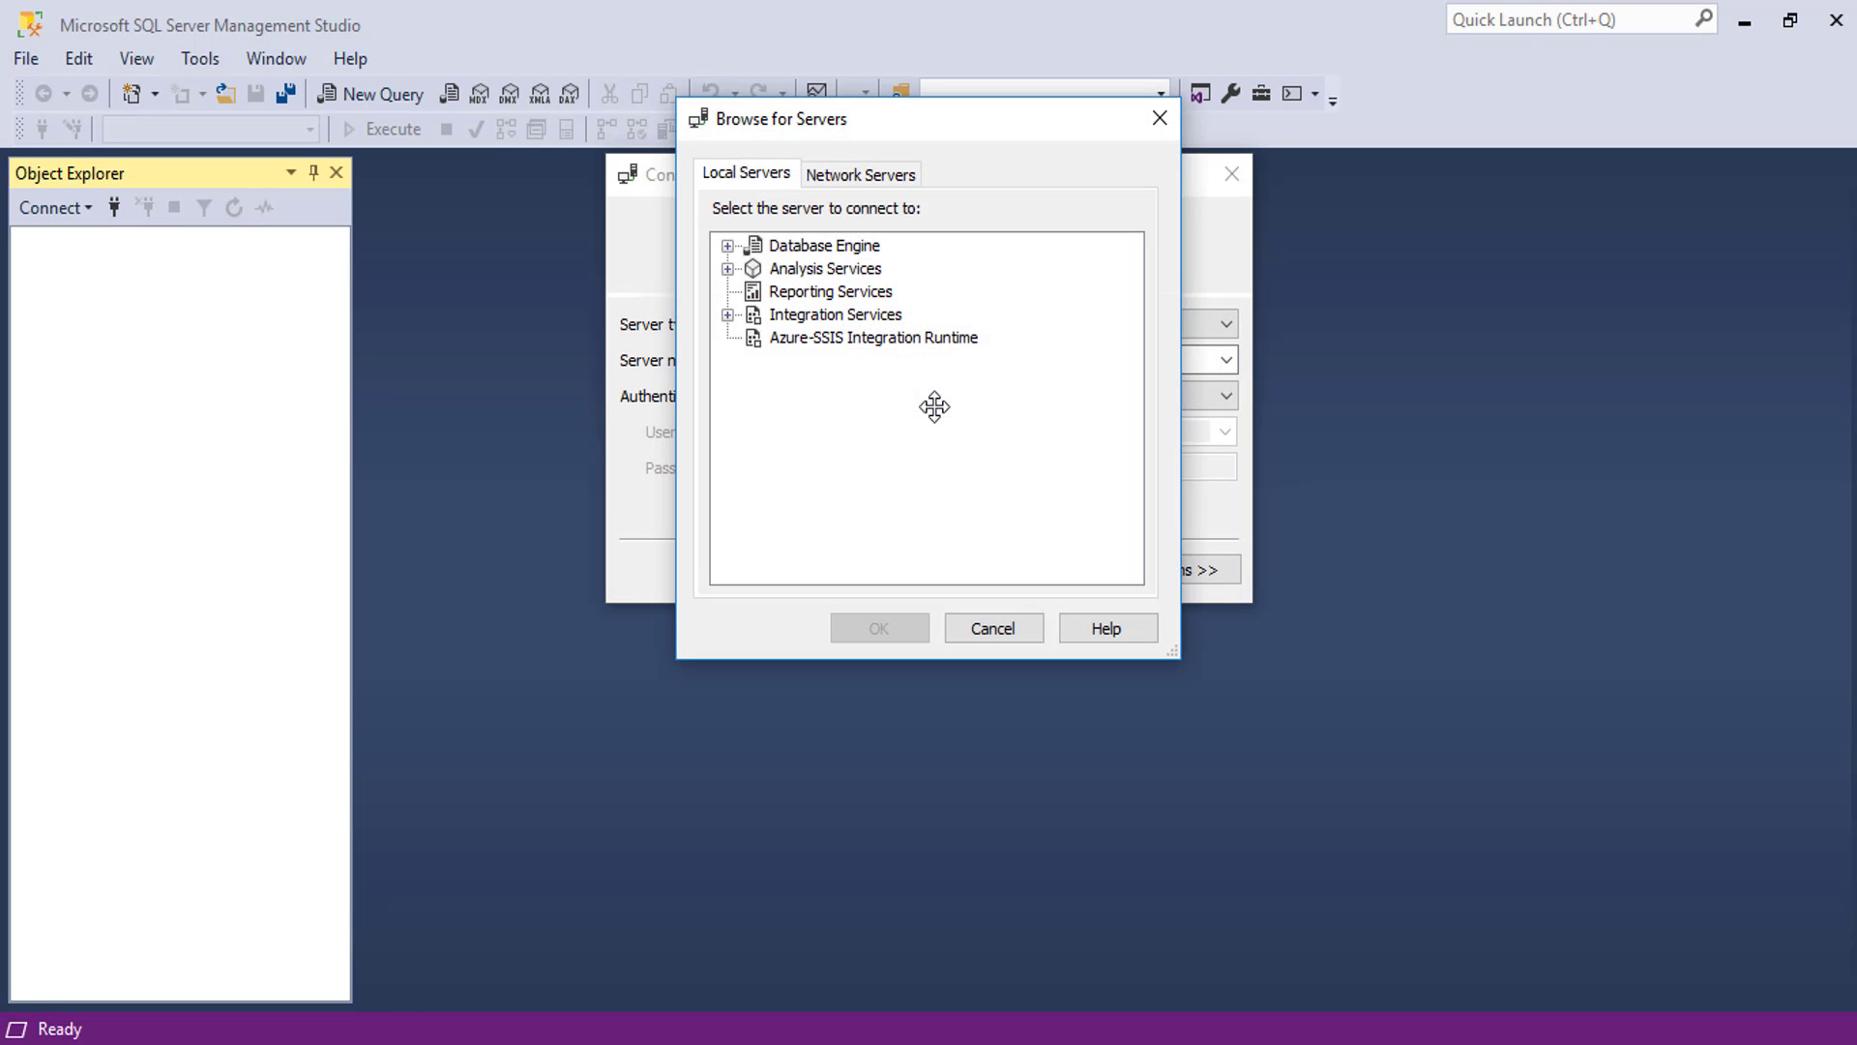
left_click(726, 246)
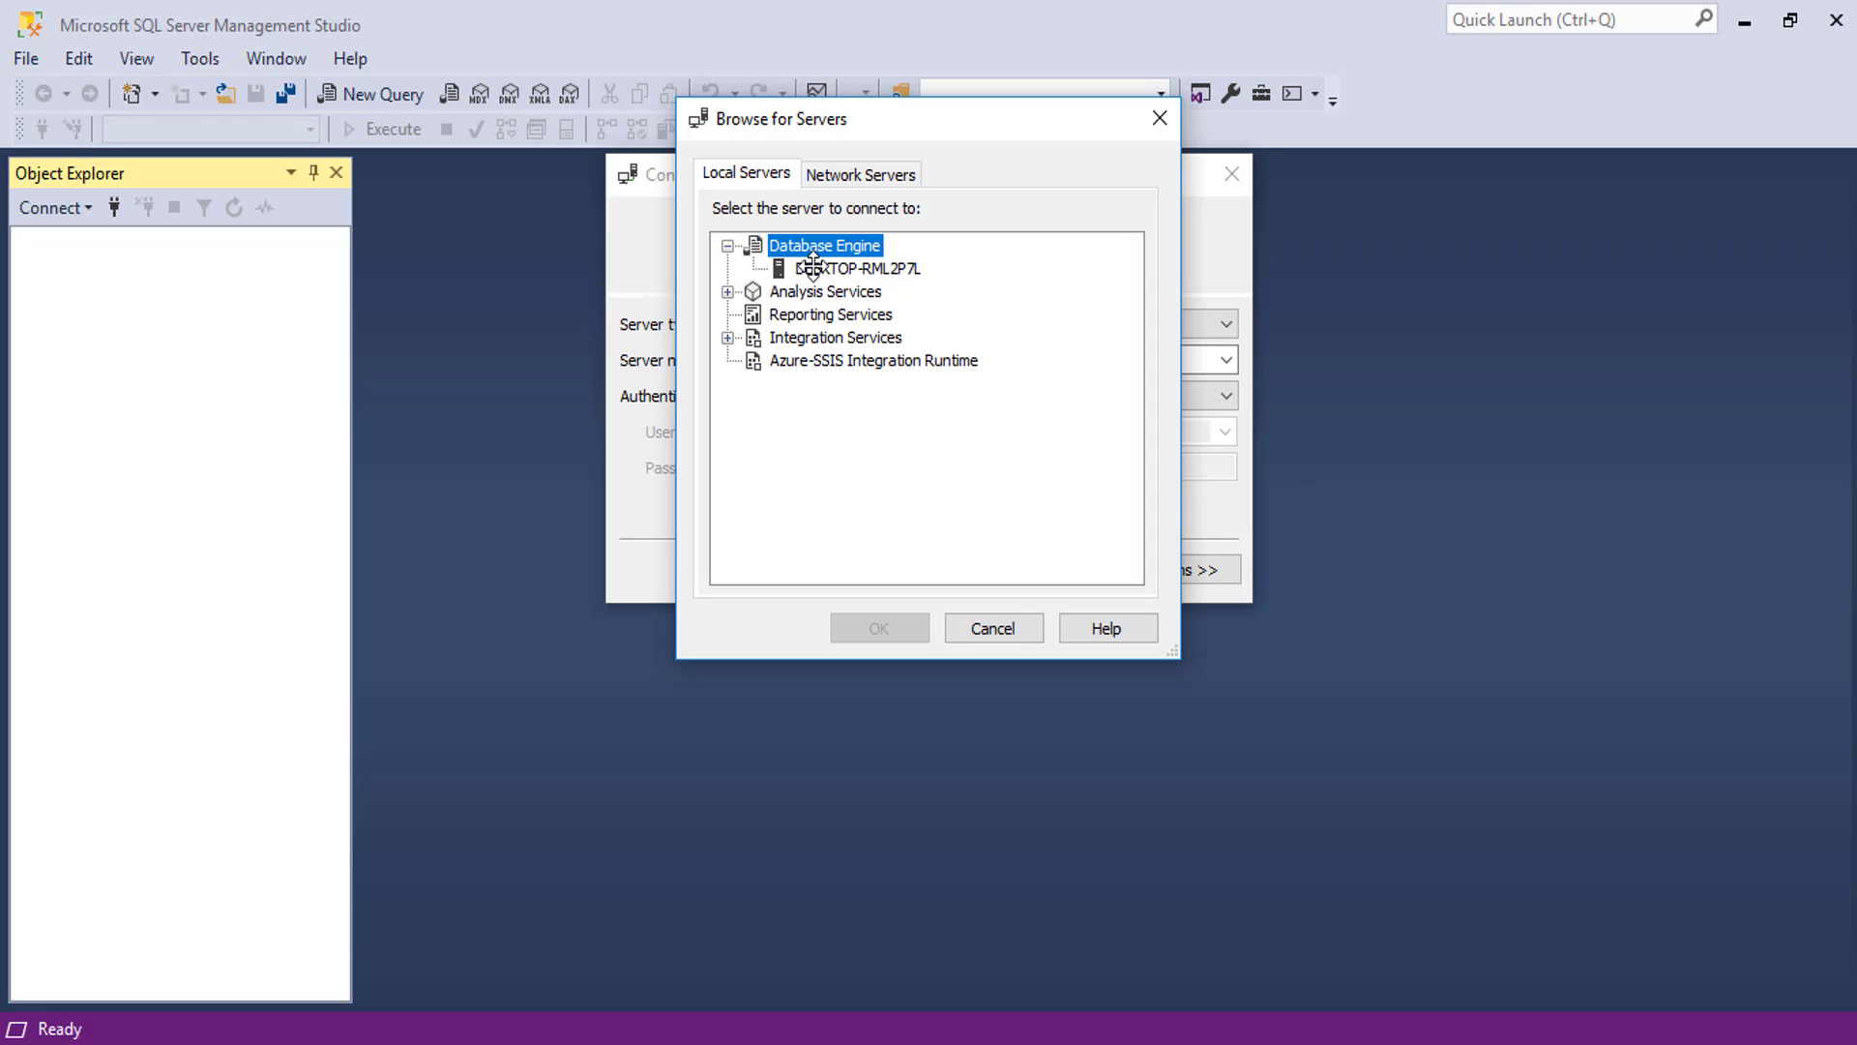
left_click(1158, 116)
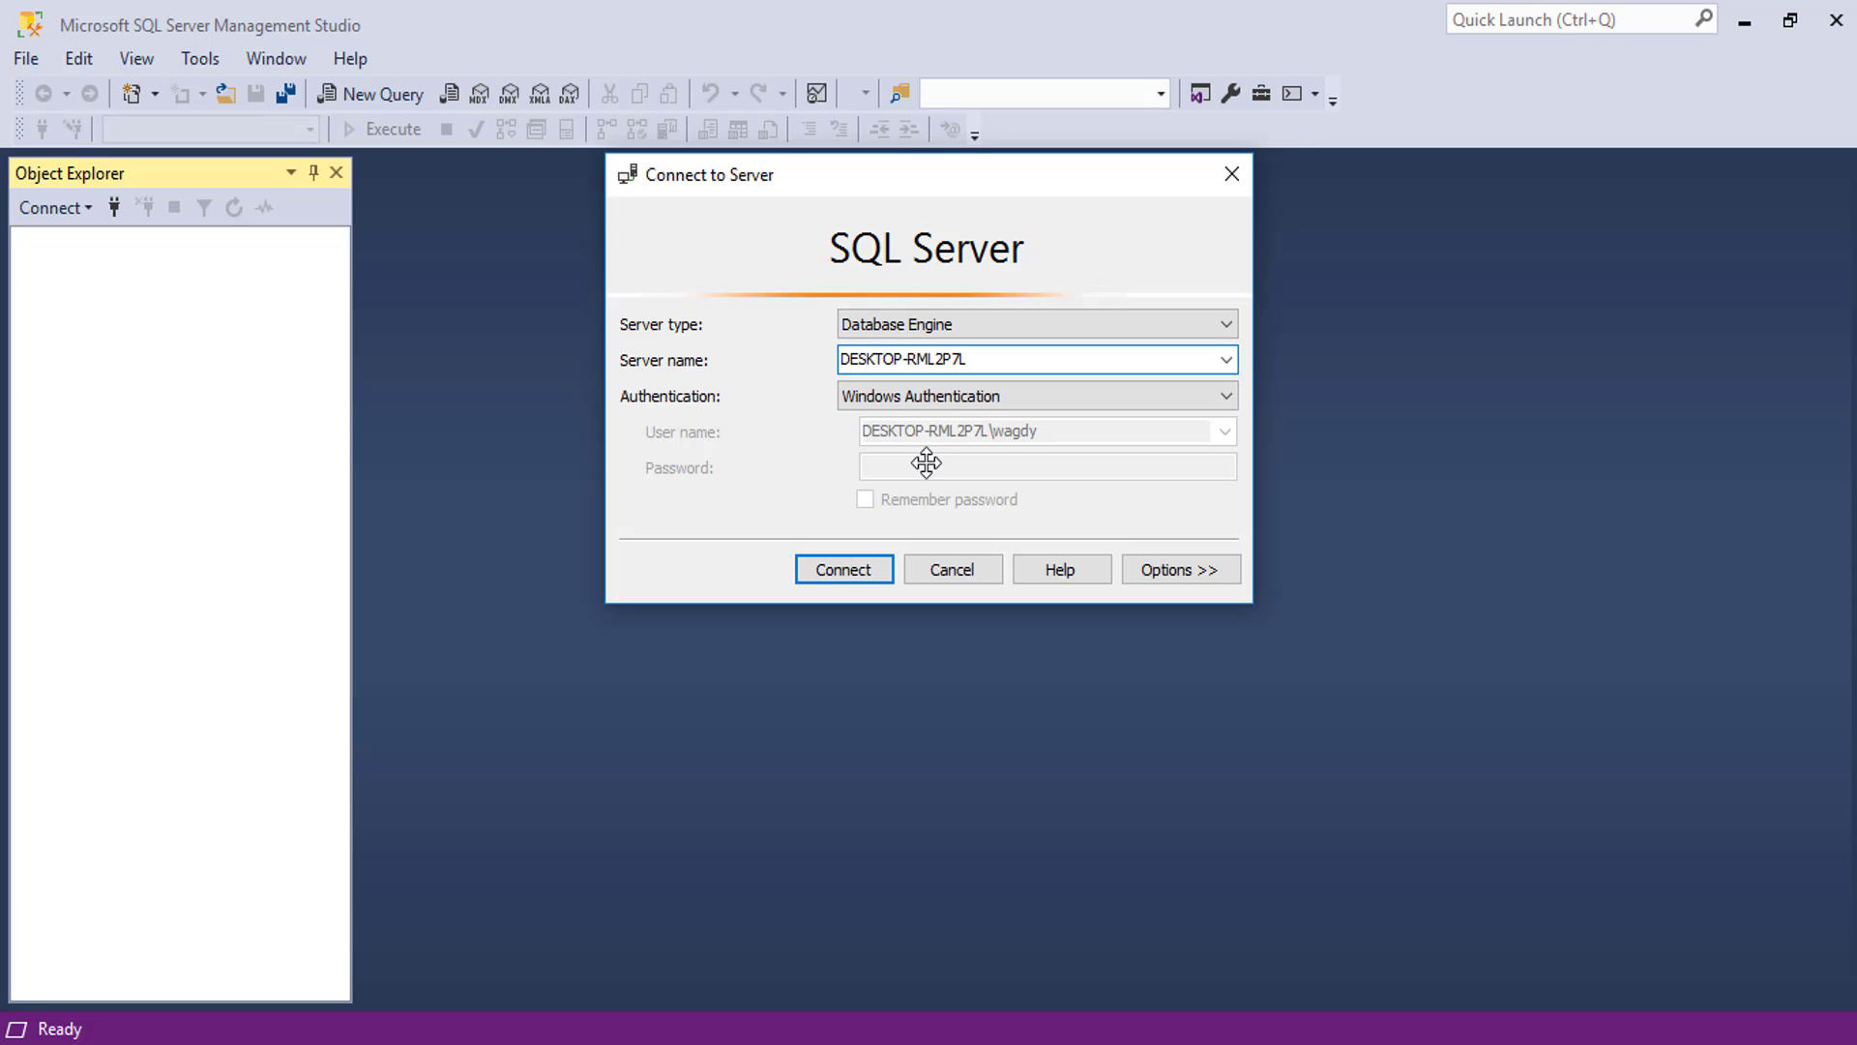
left_click(837, 569)
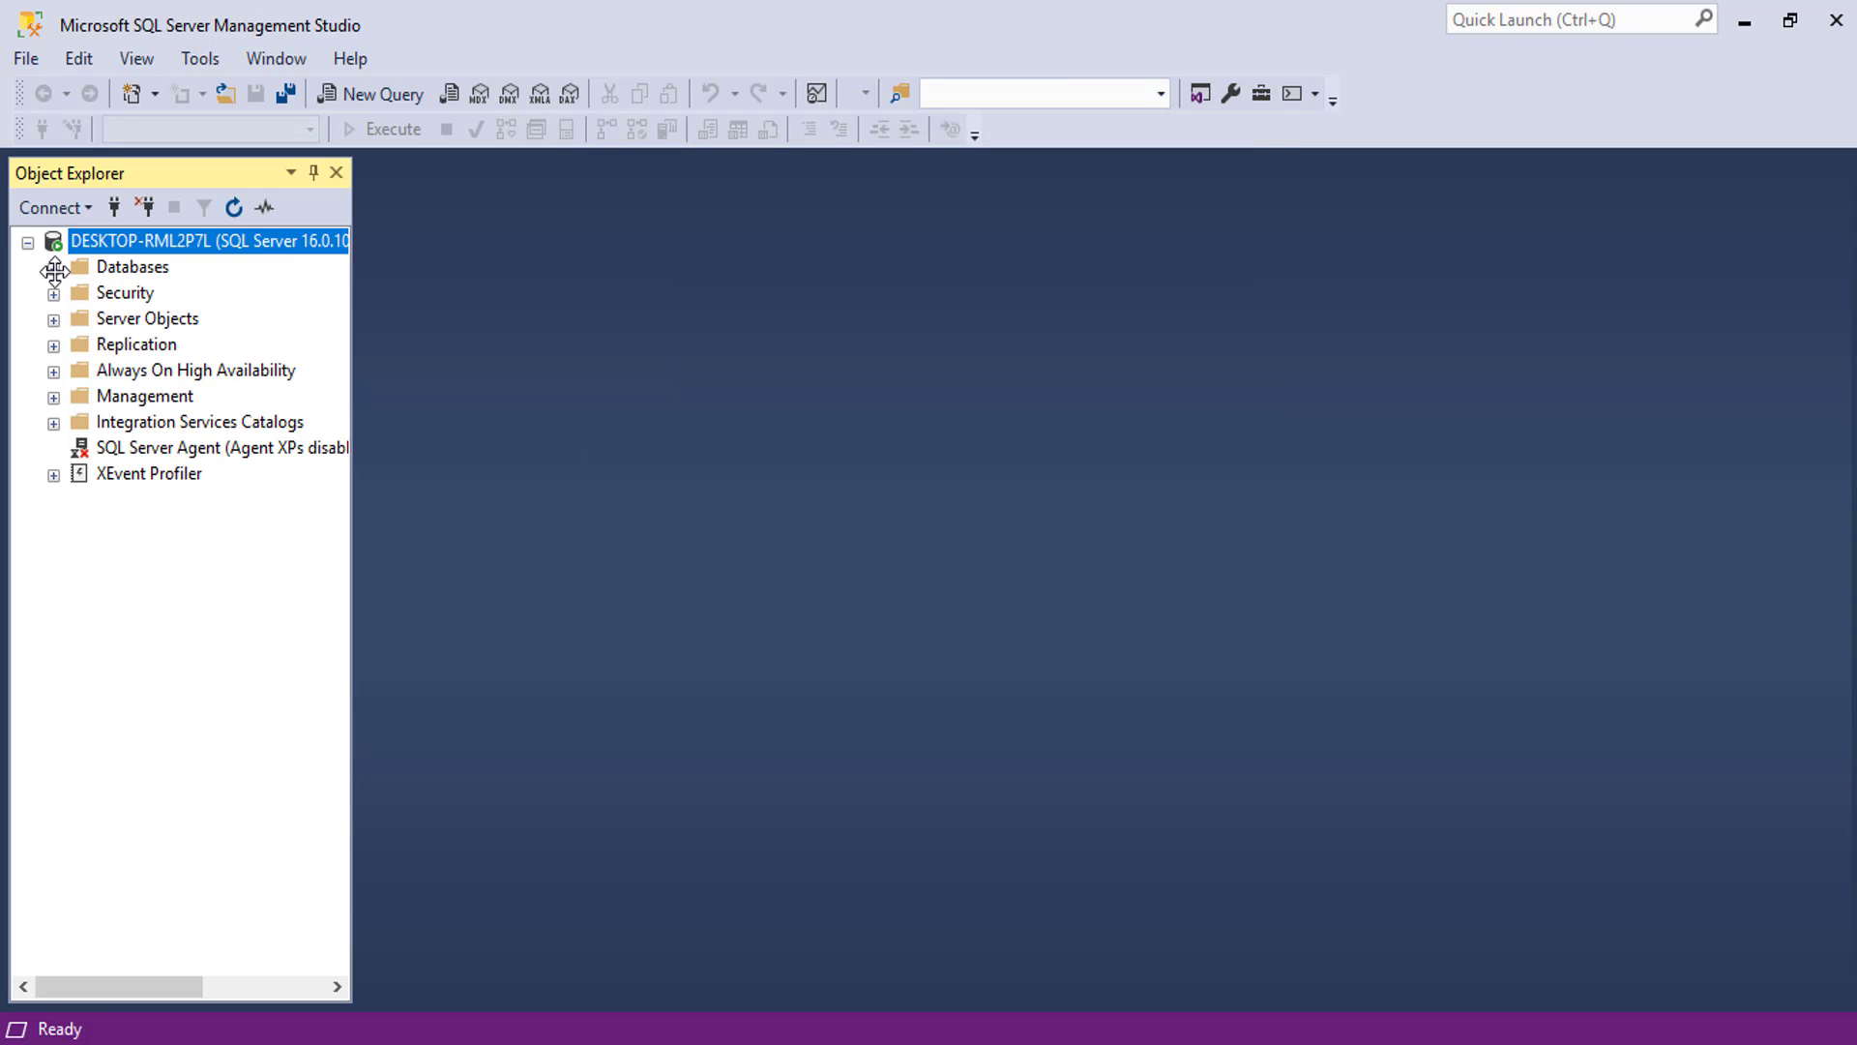
Step: Expand the server's databases and examine the contents of DWConfiguration, DWDiagnostics and DWQueue, including the tables and views
left_click(53, 268)
left_click(81, 293)
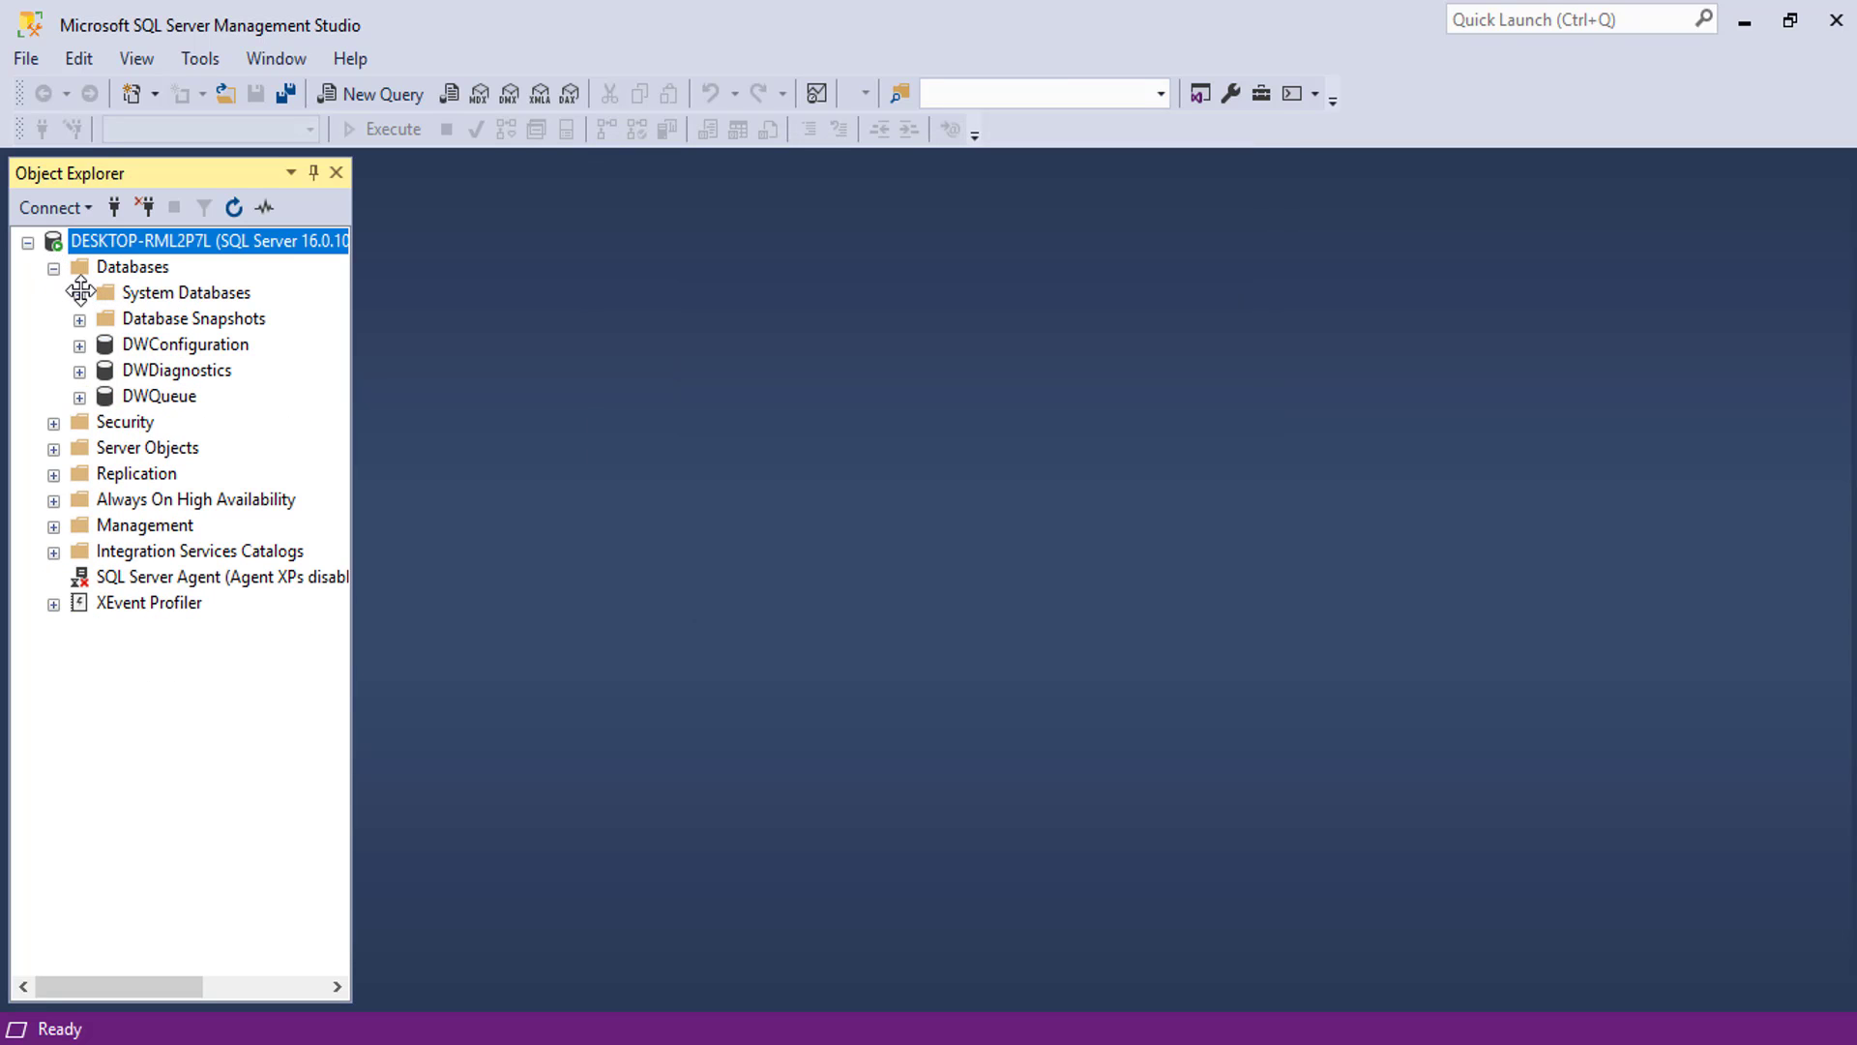
left_click(79, 344)
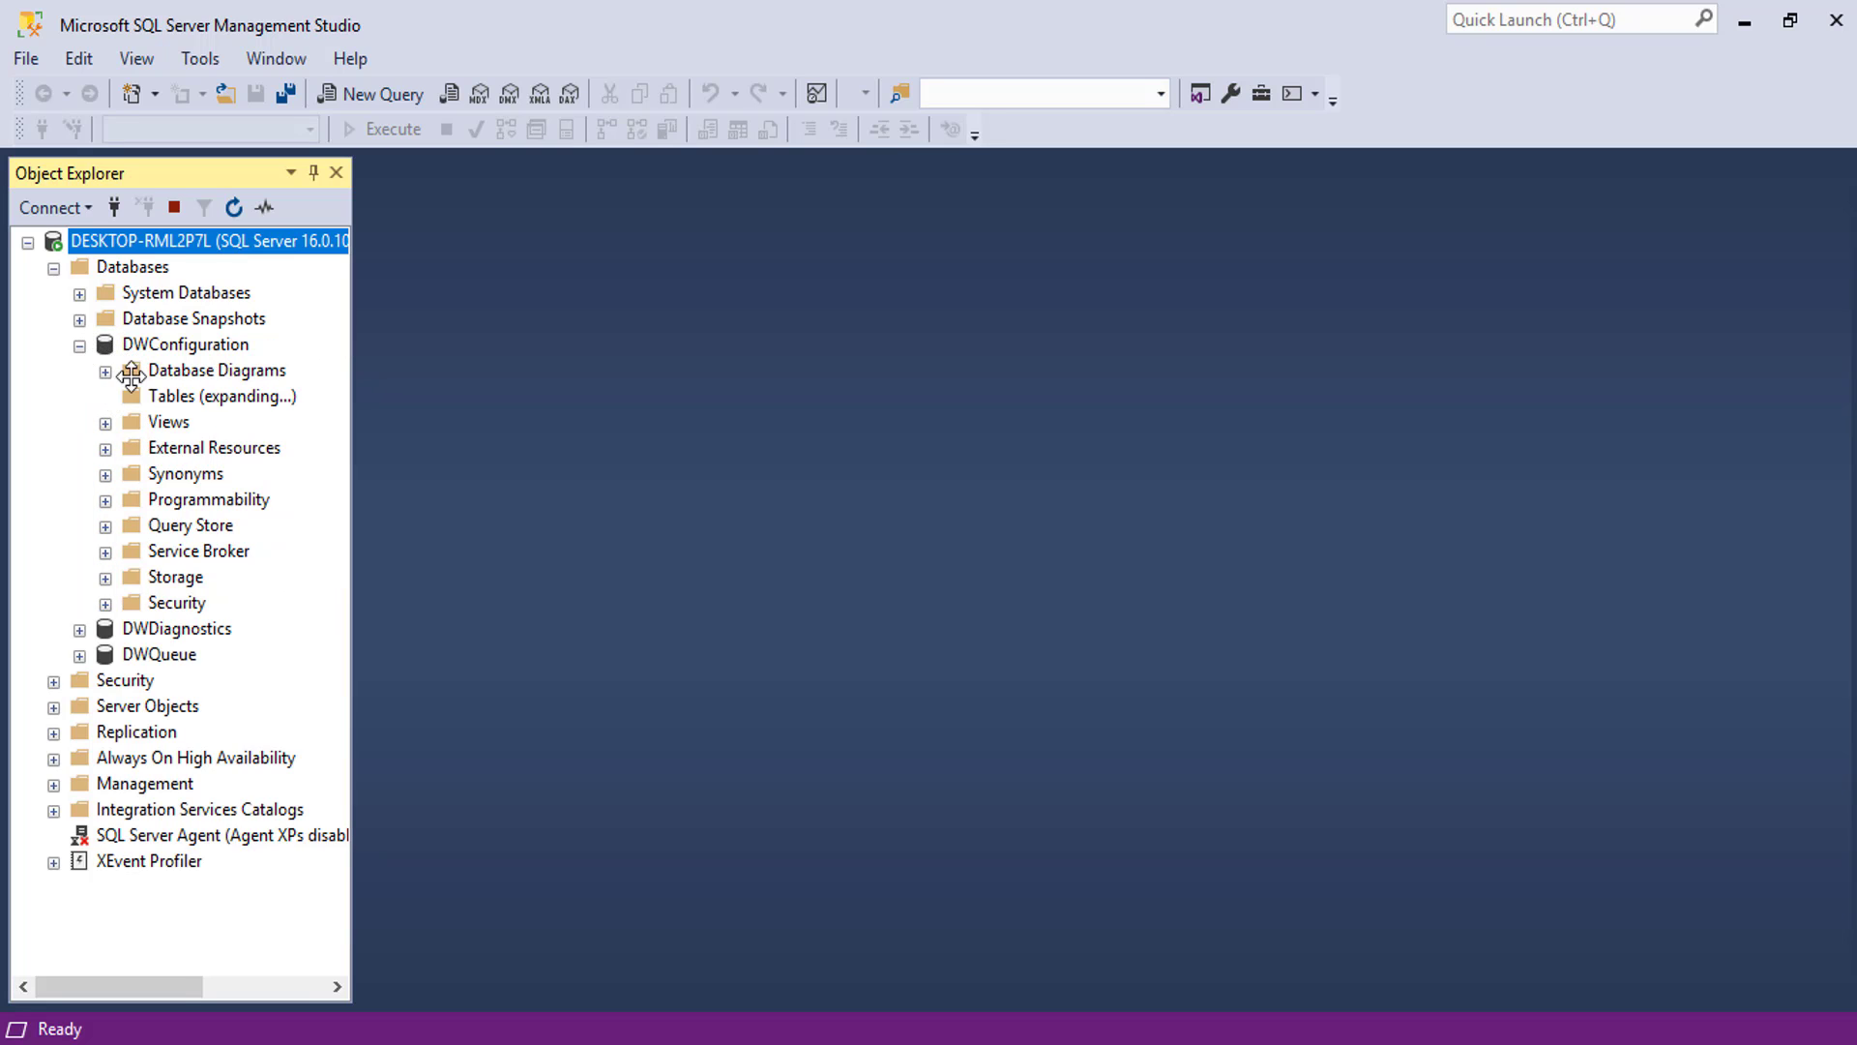
left_click(81, 345)
left_click(81, 370)
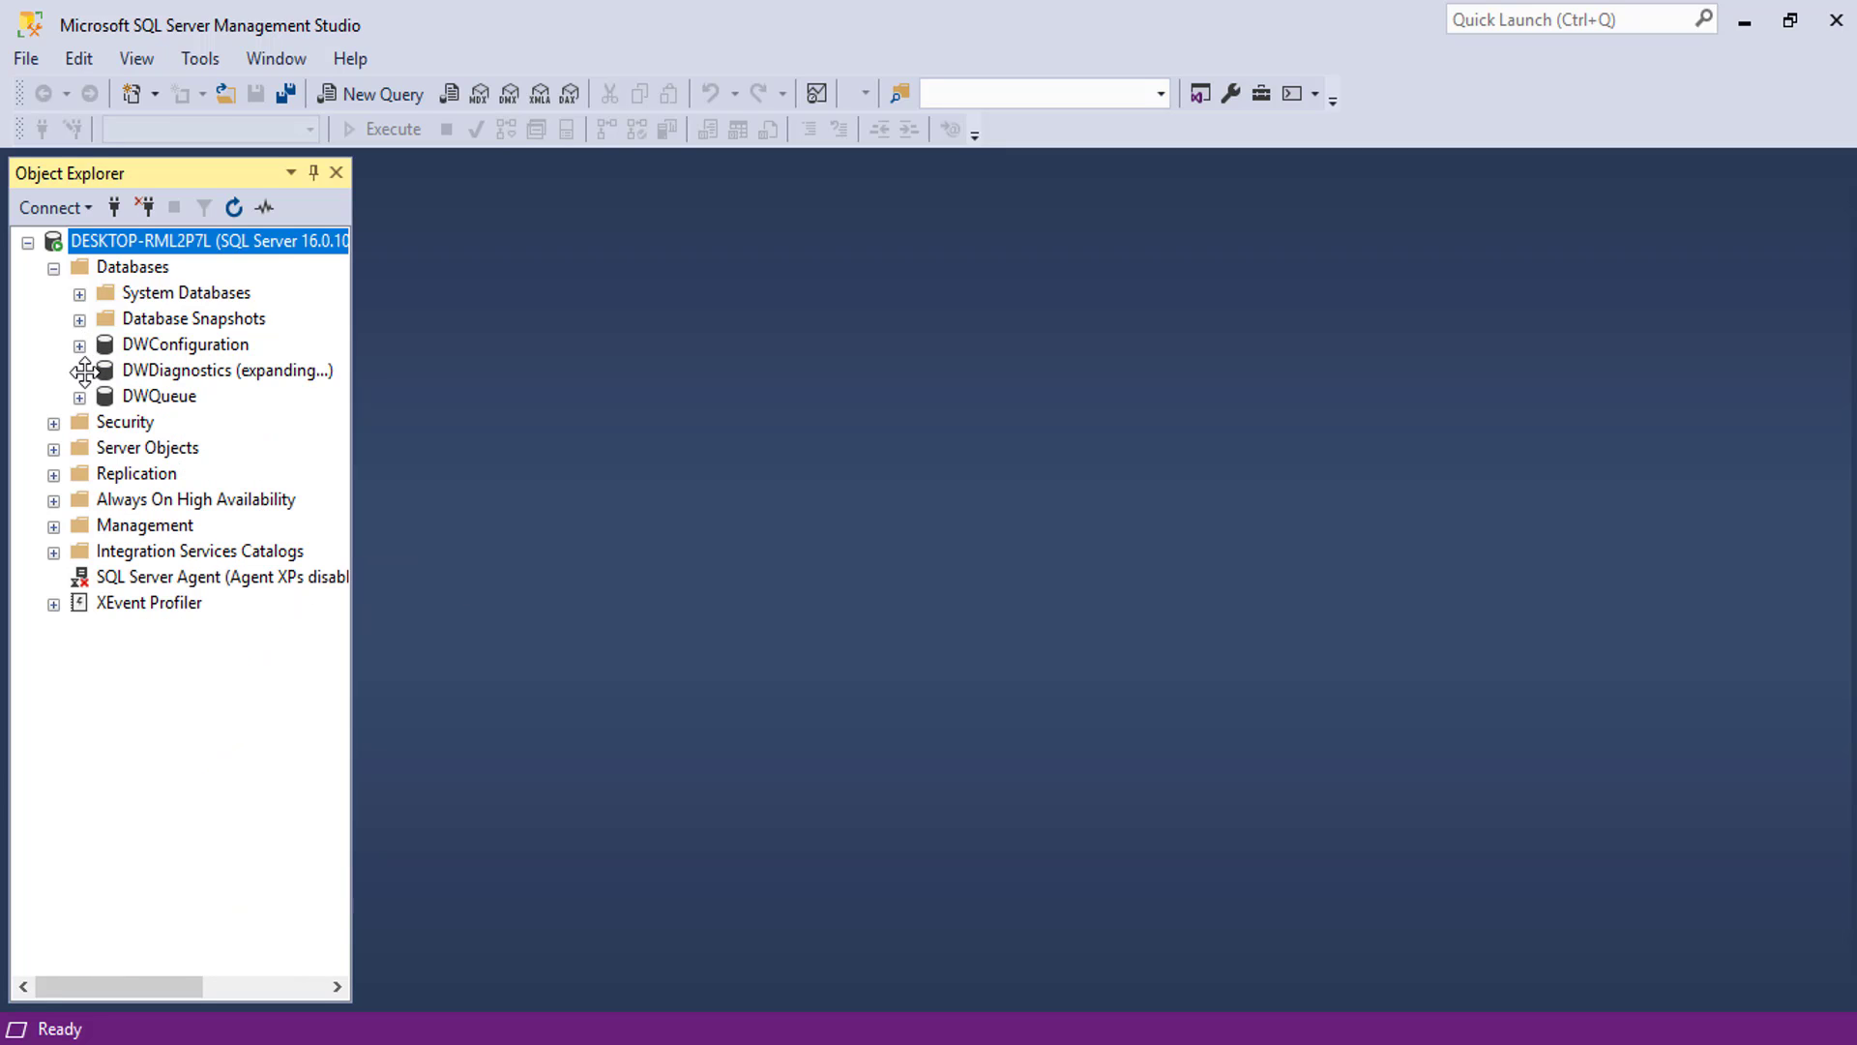
left_click(105, 422)
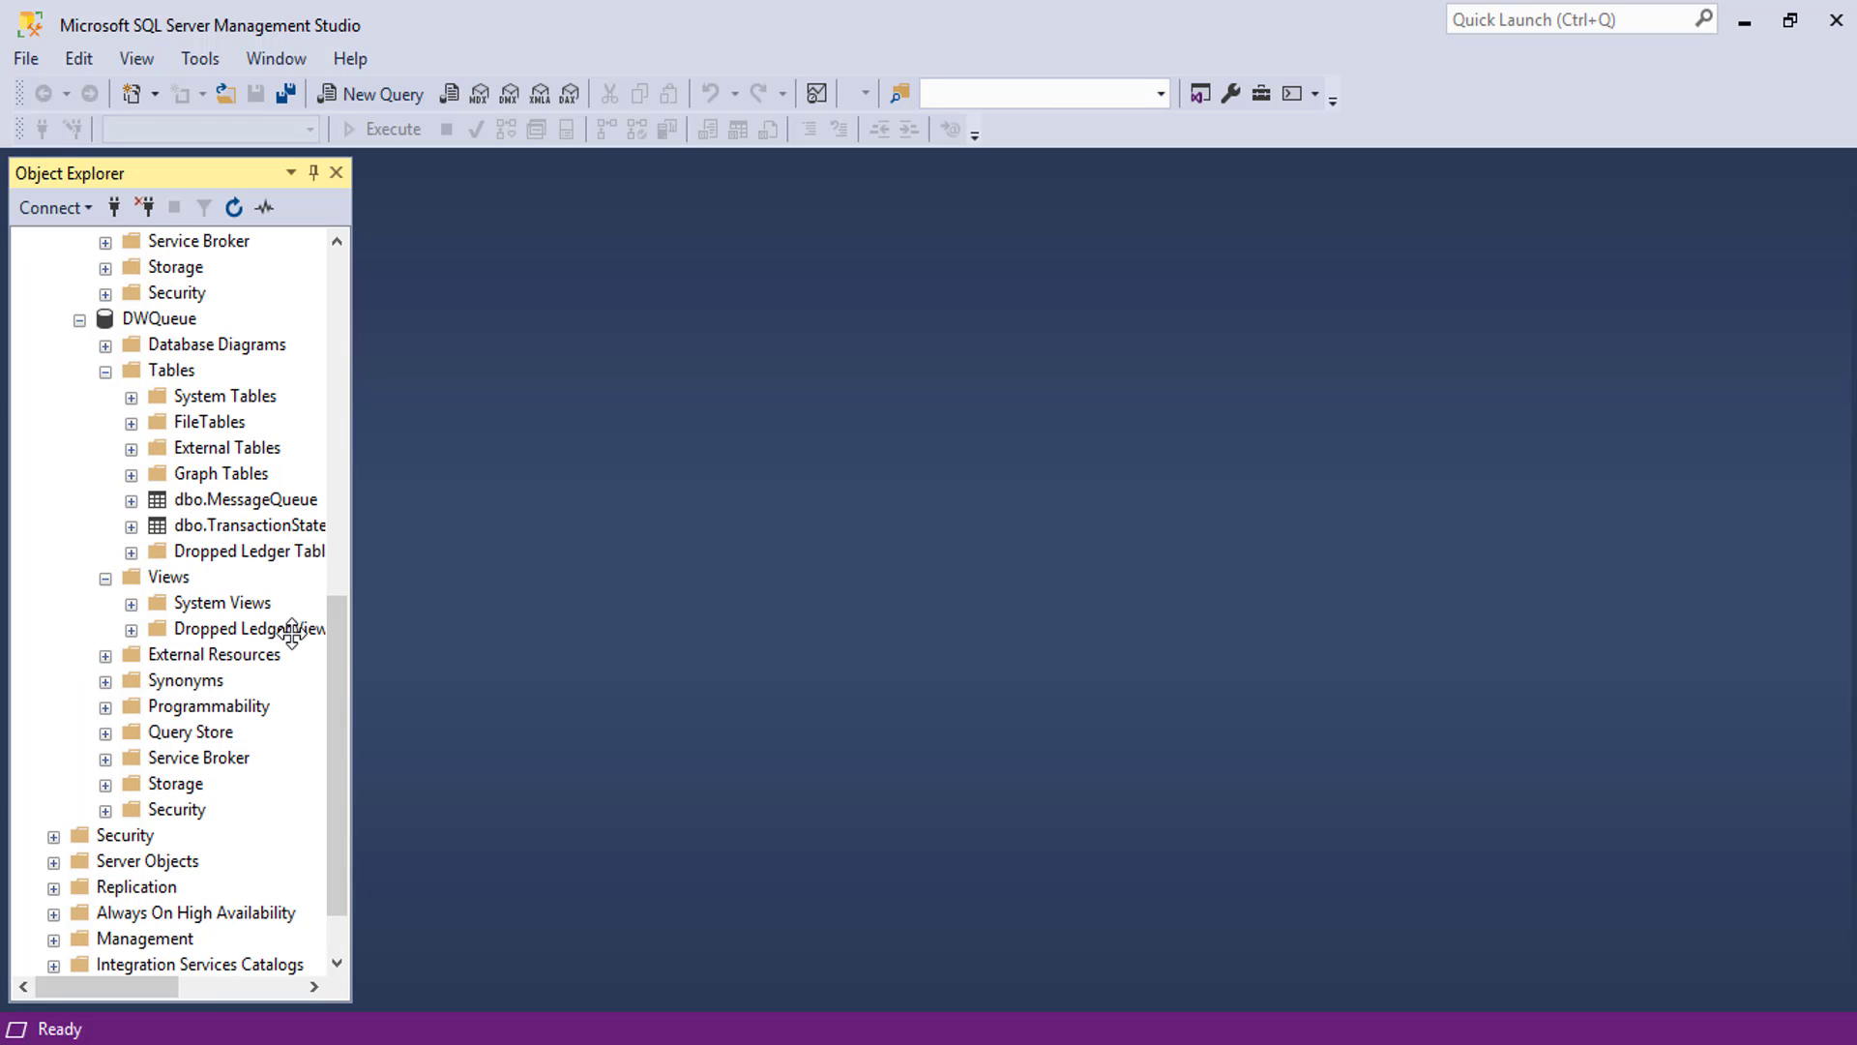
left_click_drag(330, 655, 341, 300)
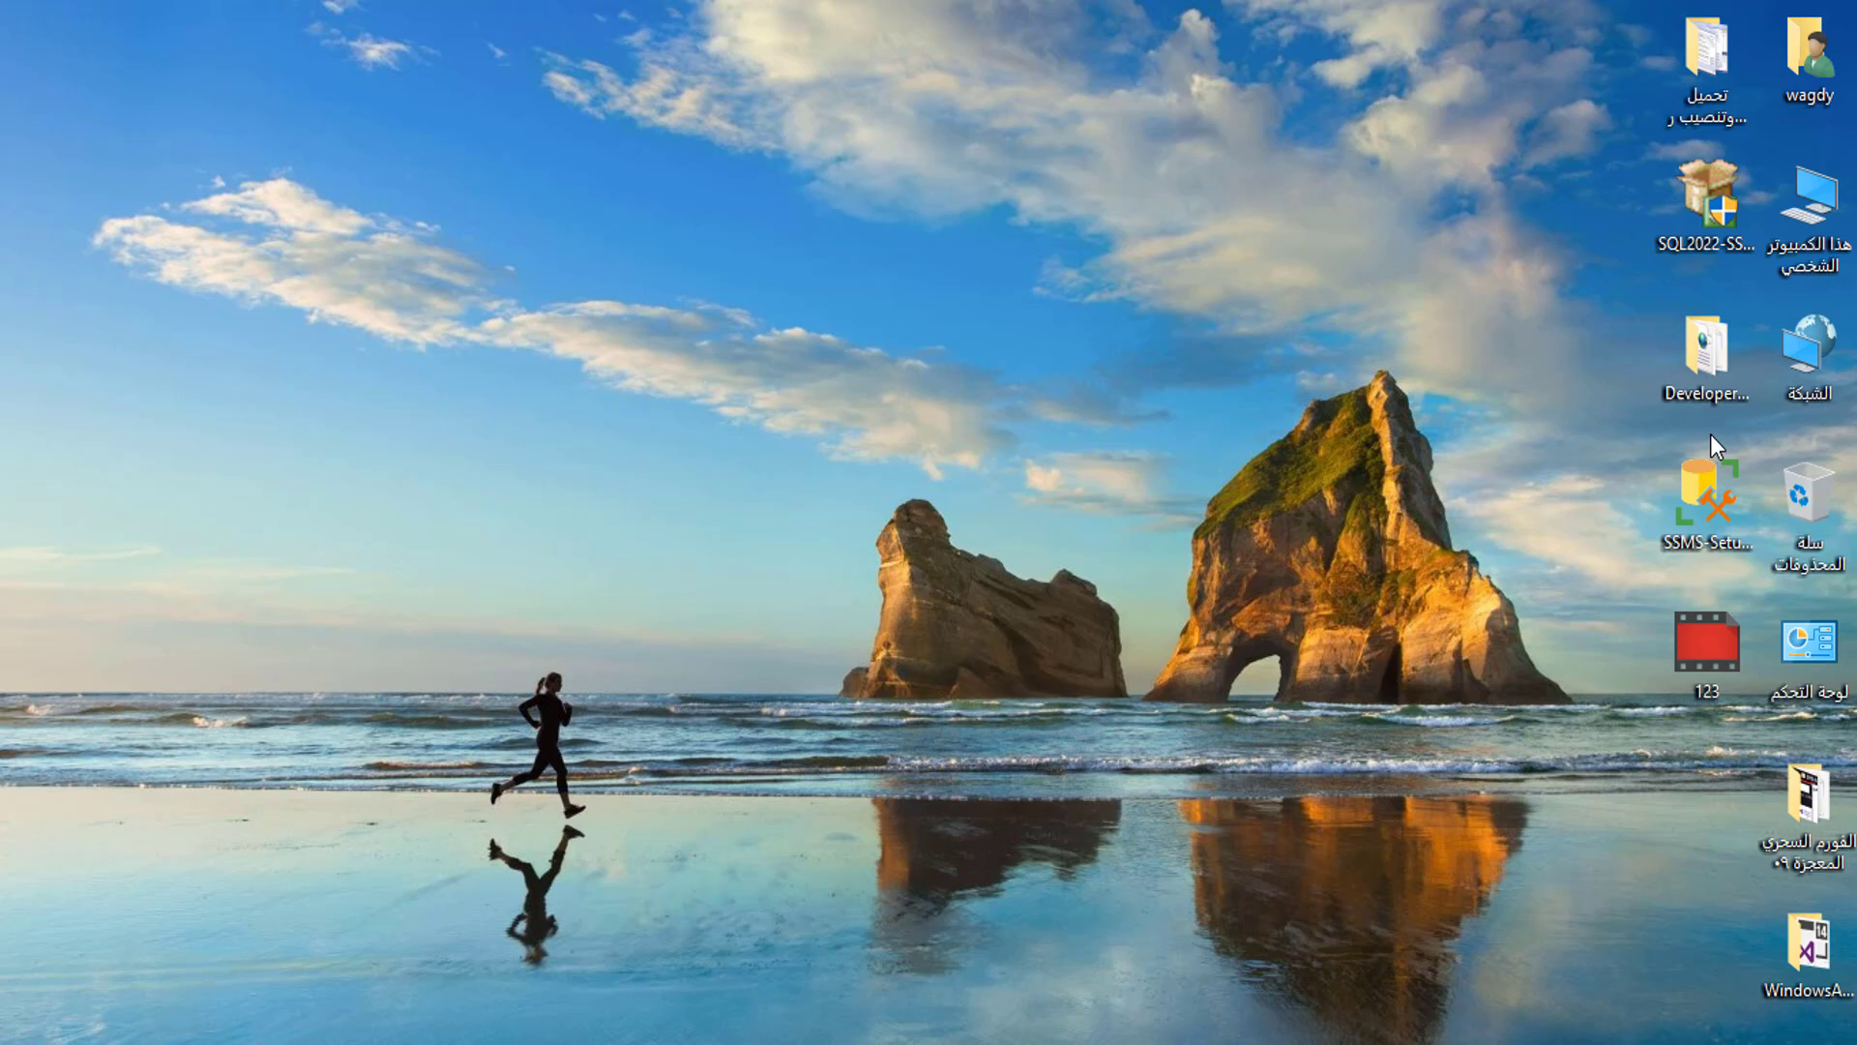
Step: Run SETUP from the desktop folder Developer_ENU and start a new SQL Server standalone installation
double_click(1704, 363)
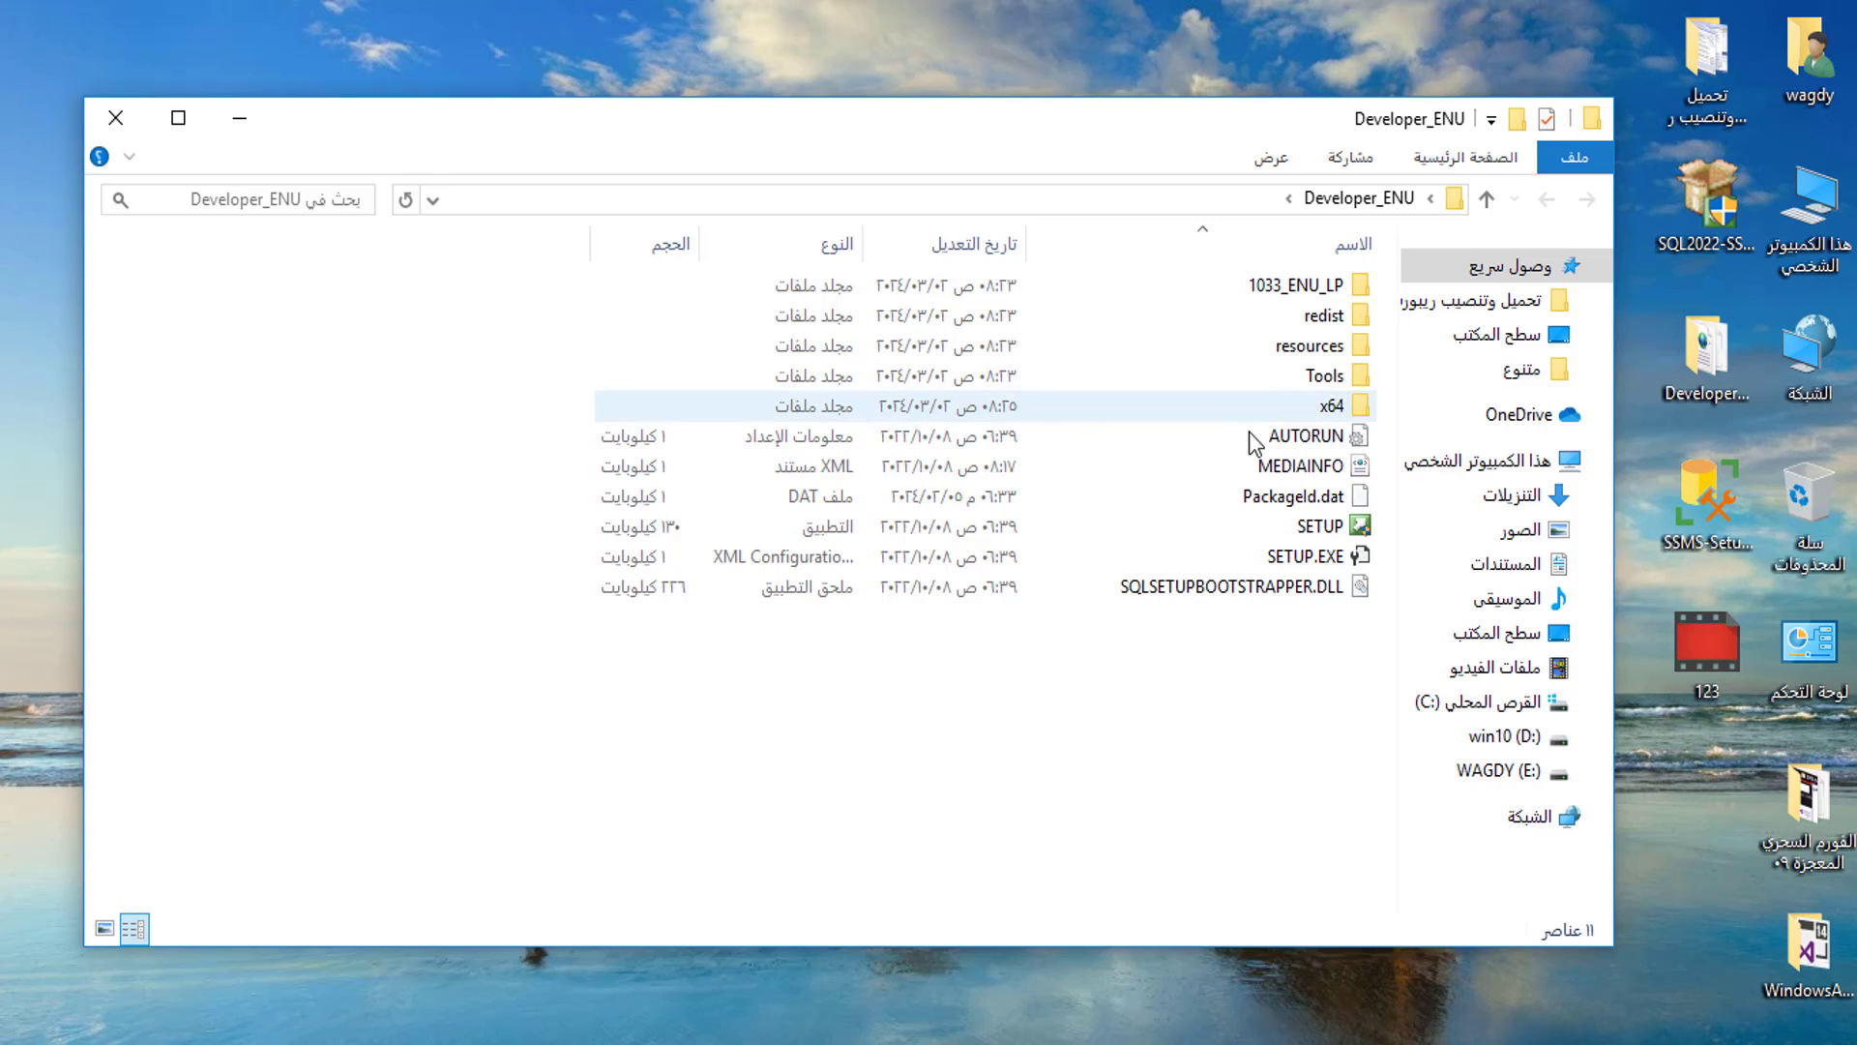
double_click(1239, 524)
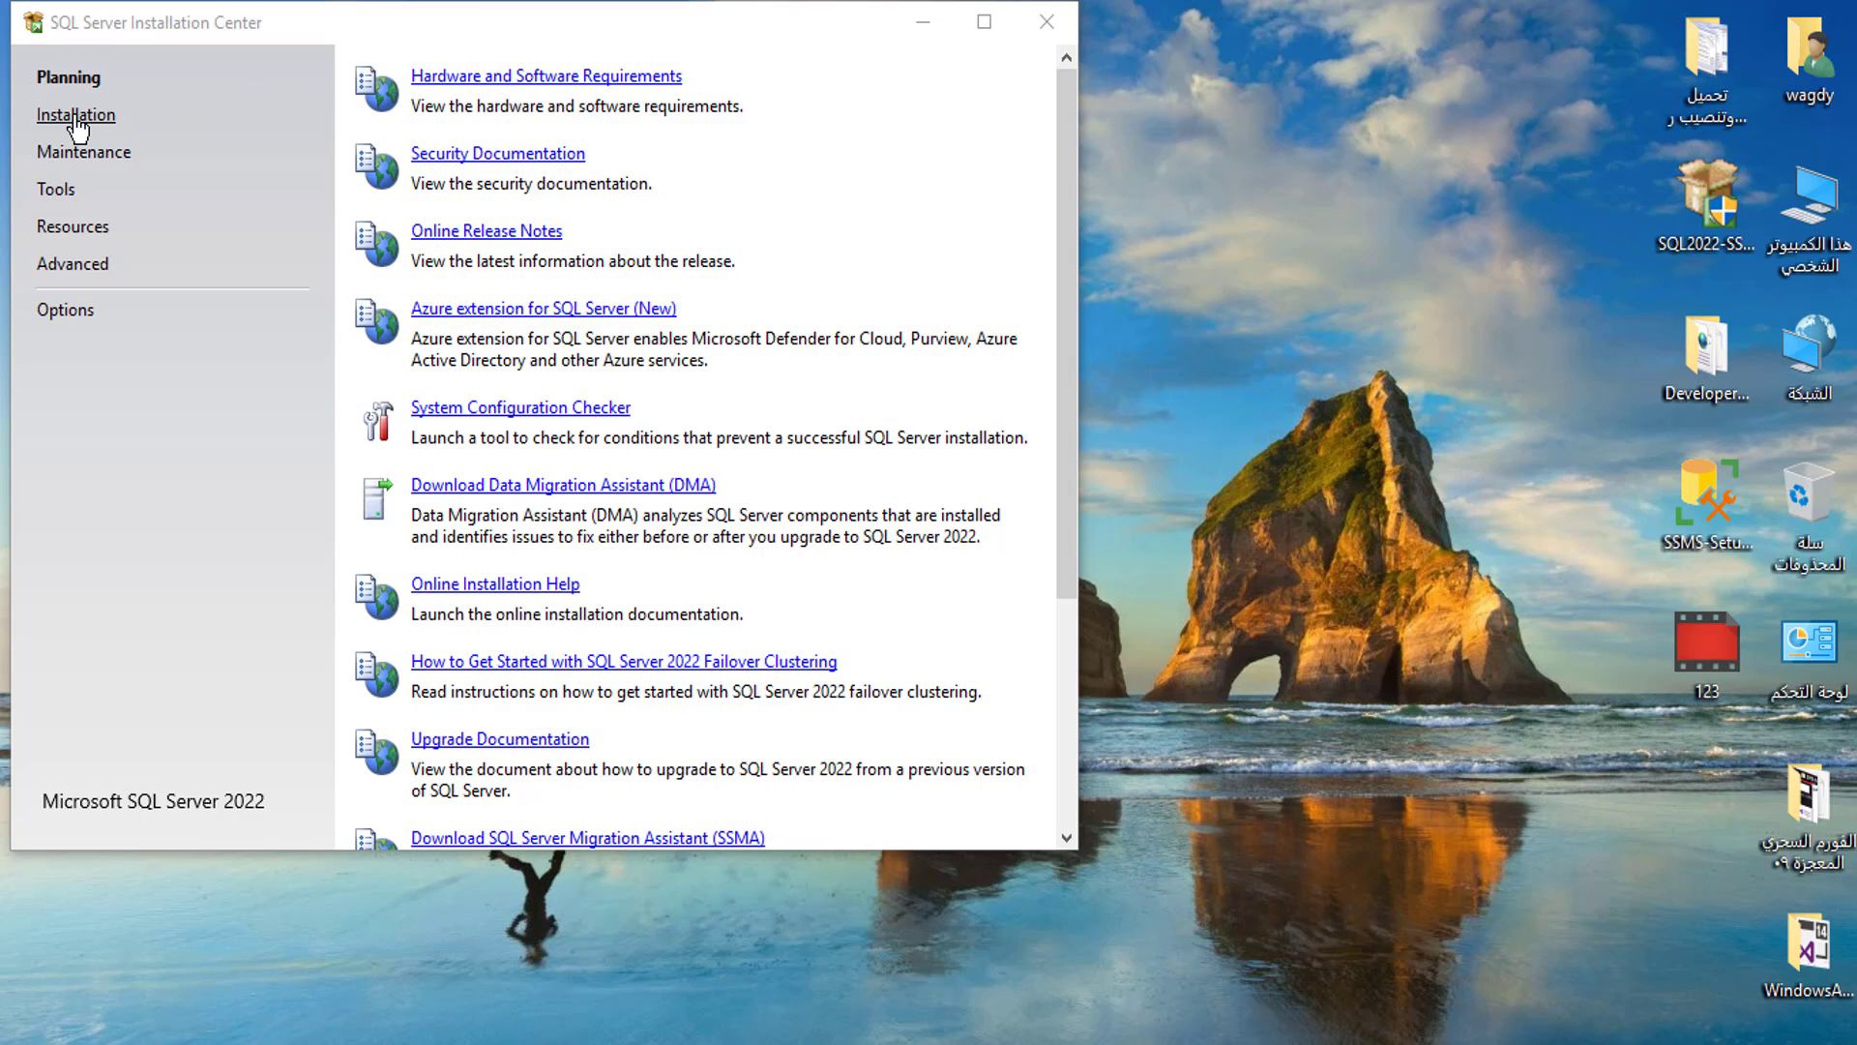
left_click(121, 115)
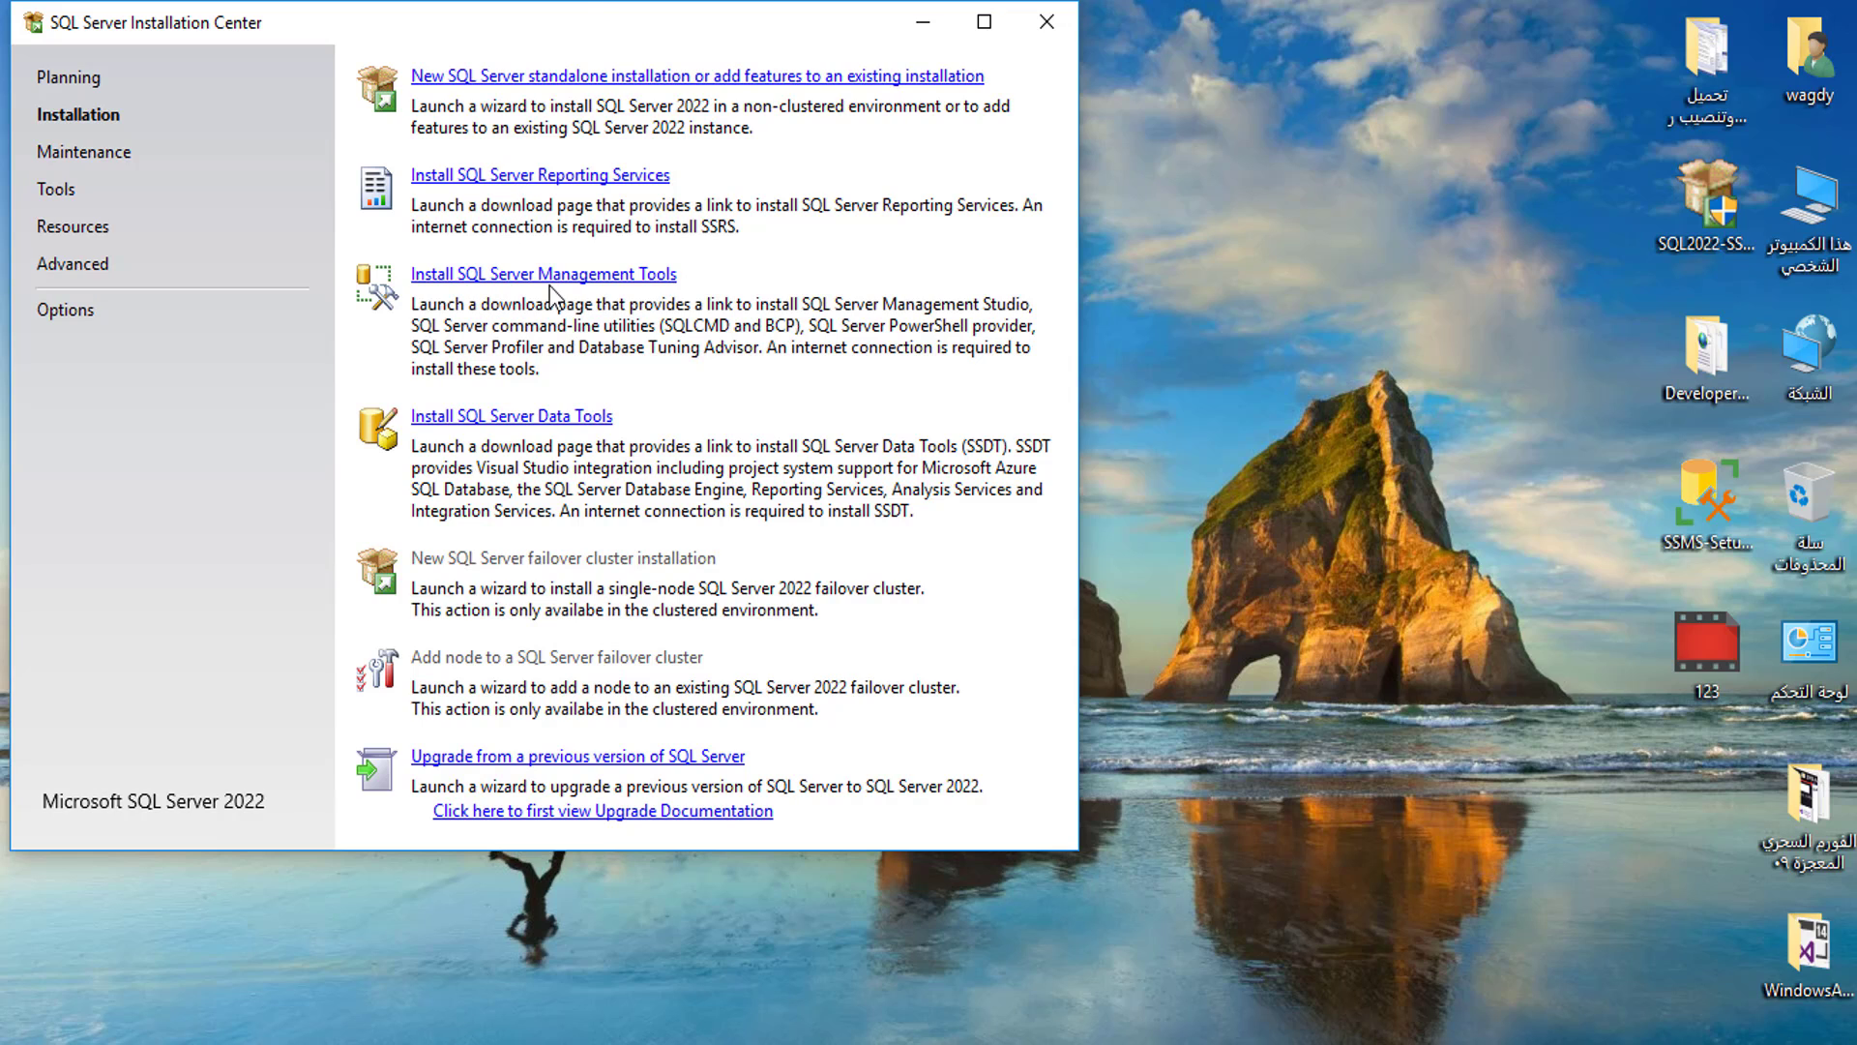
left_click(564, 84)
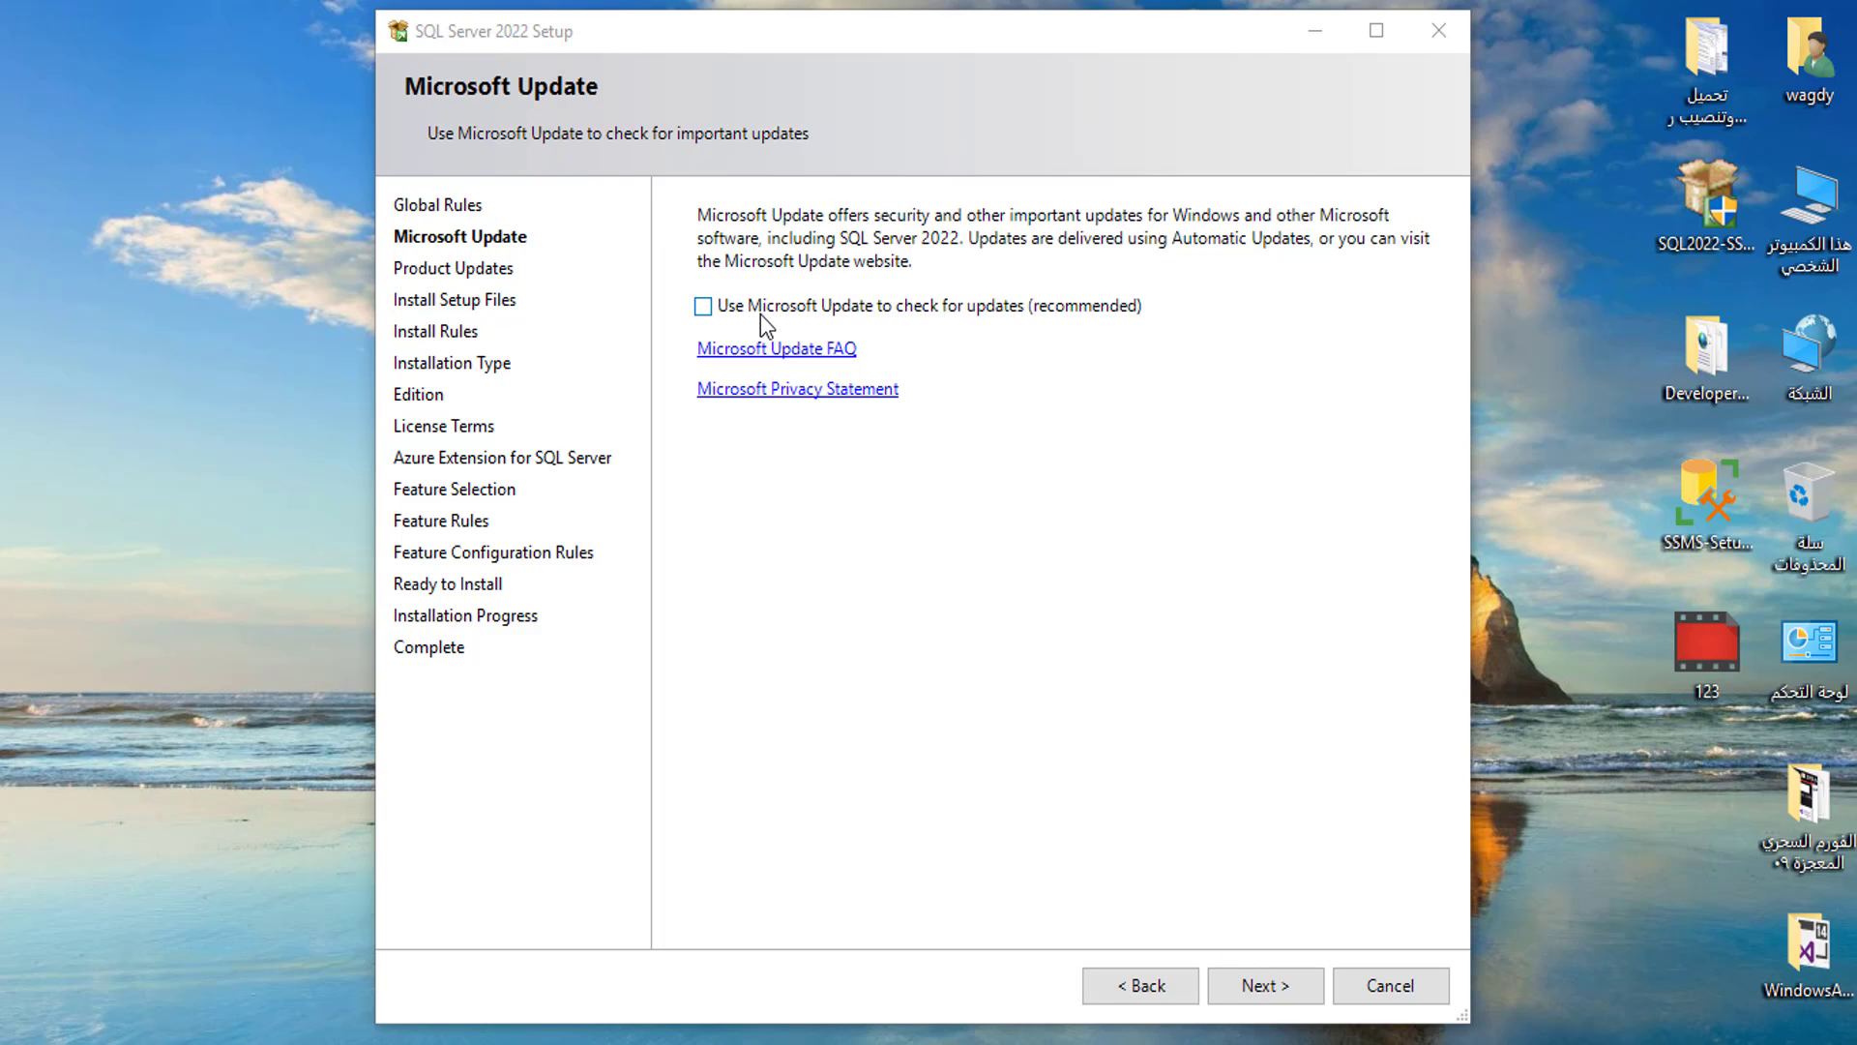
Step: Enable checking for updates through Microsoft Update and continue past the install rules to the installation type
left_click(704, 307)
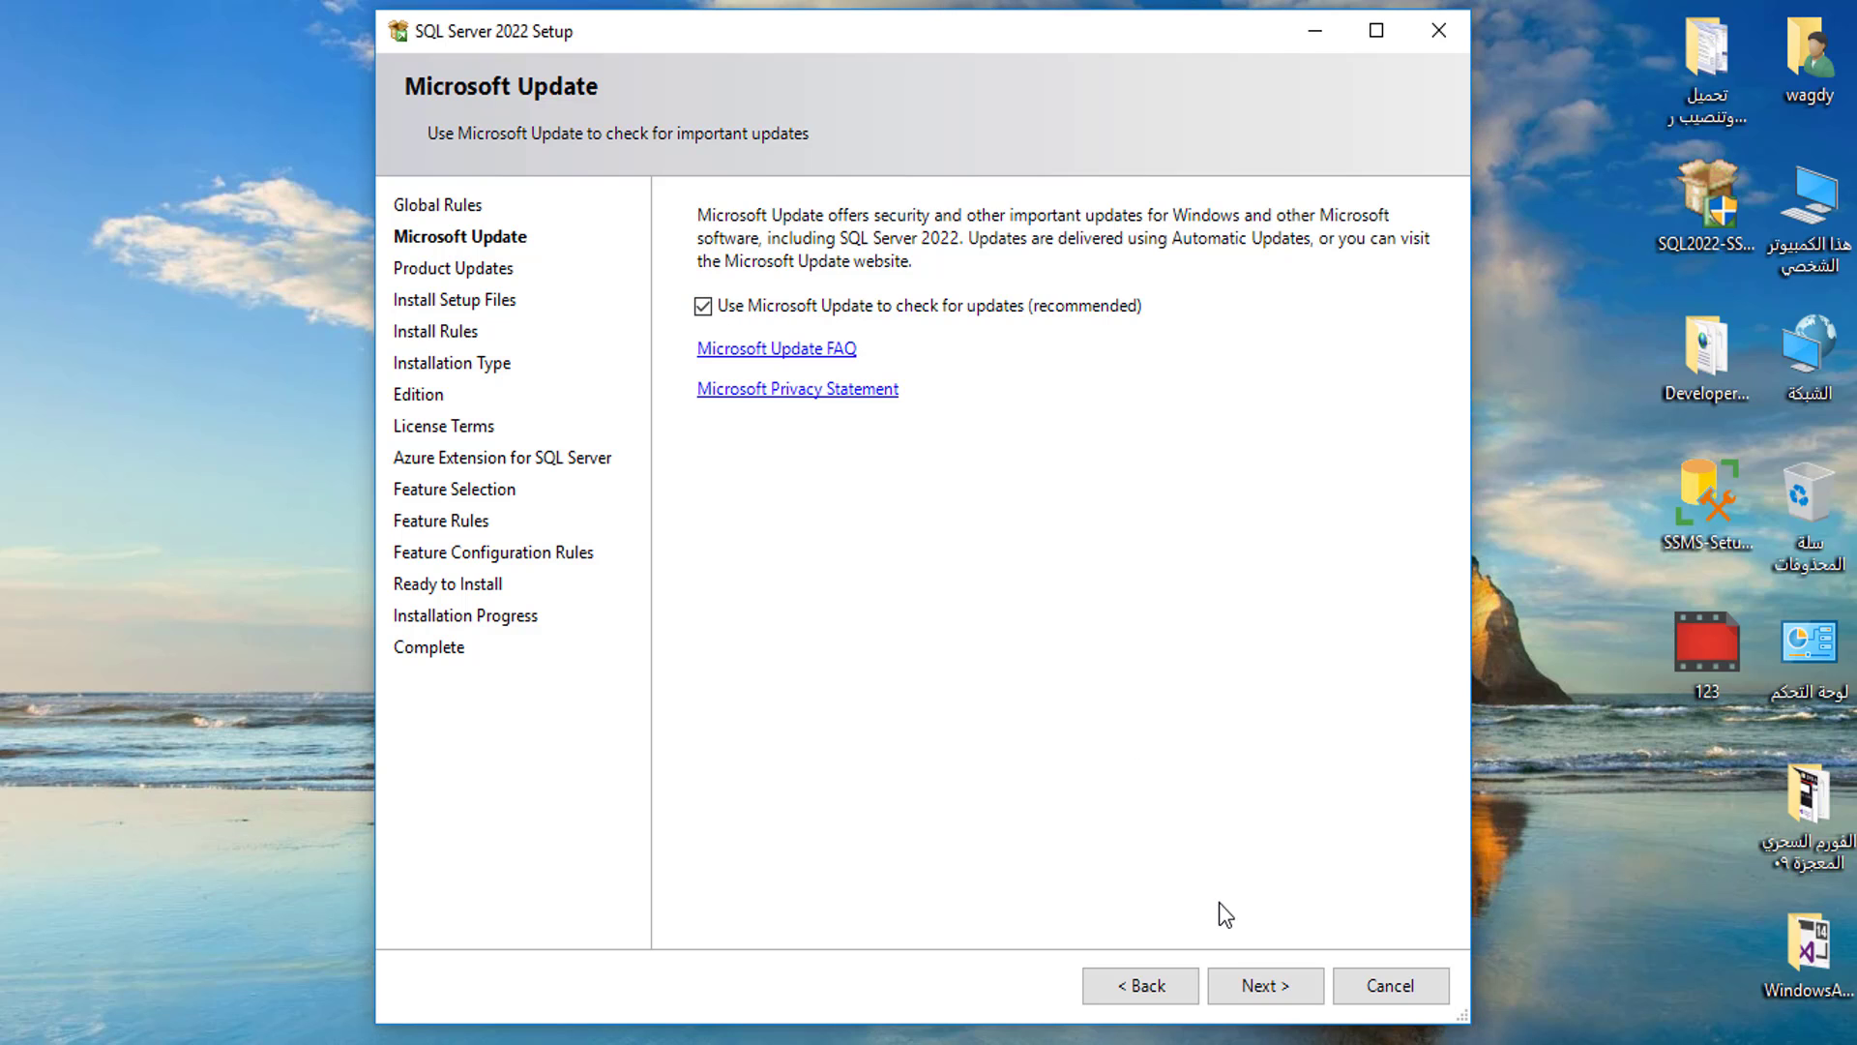
left_click(1253, 982)
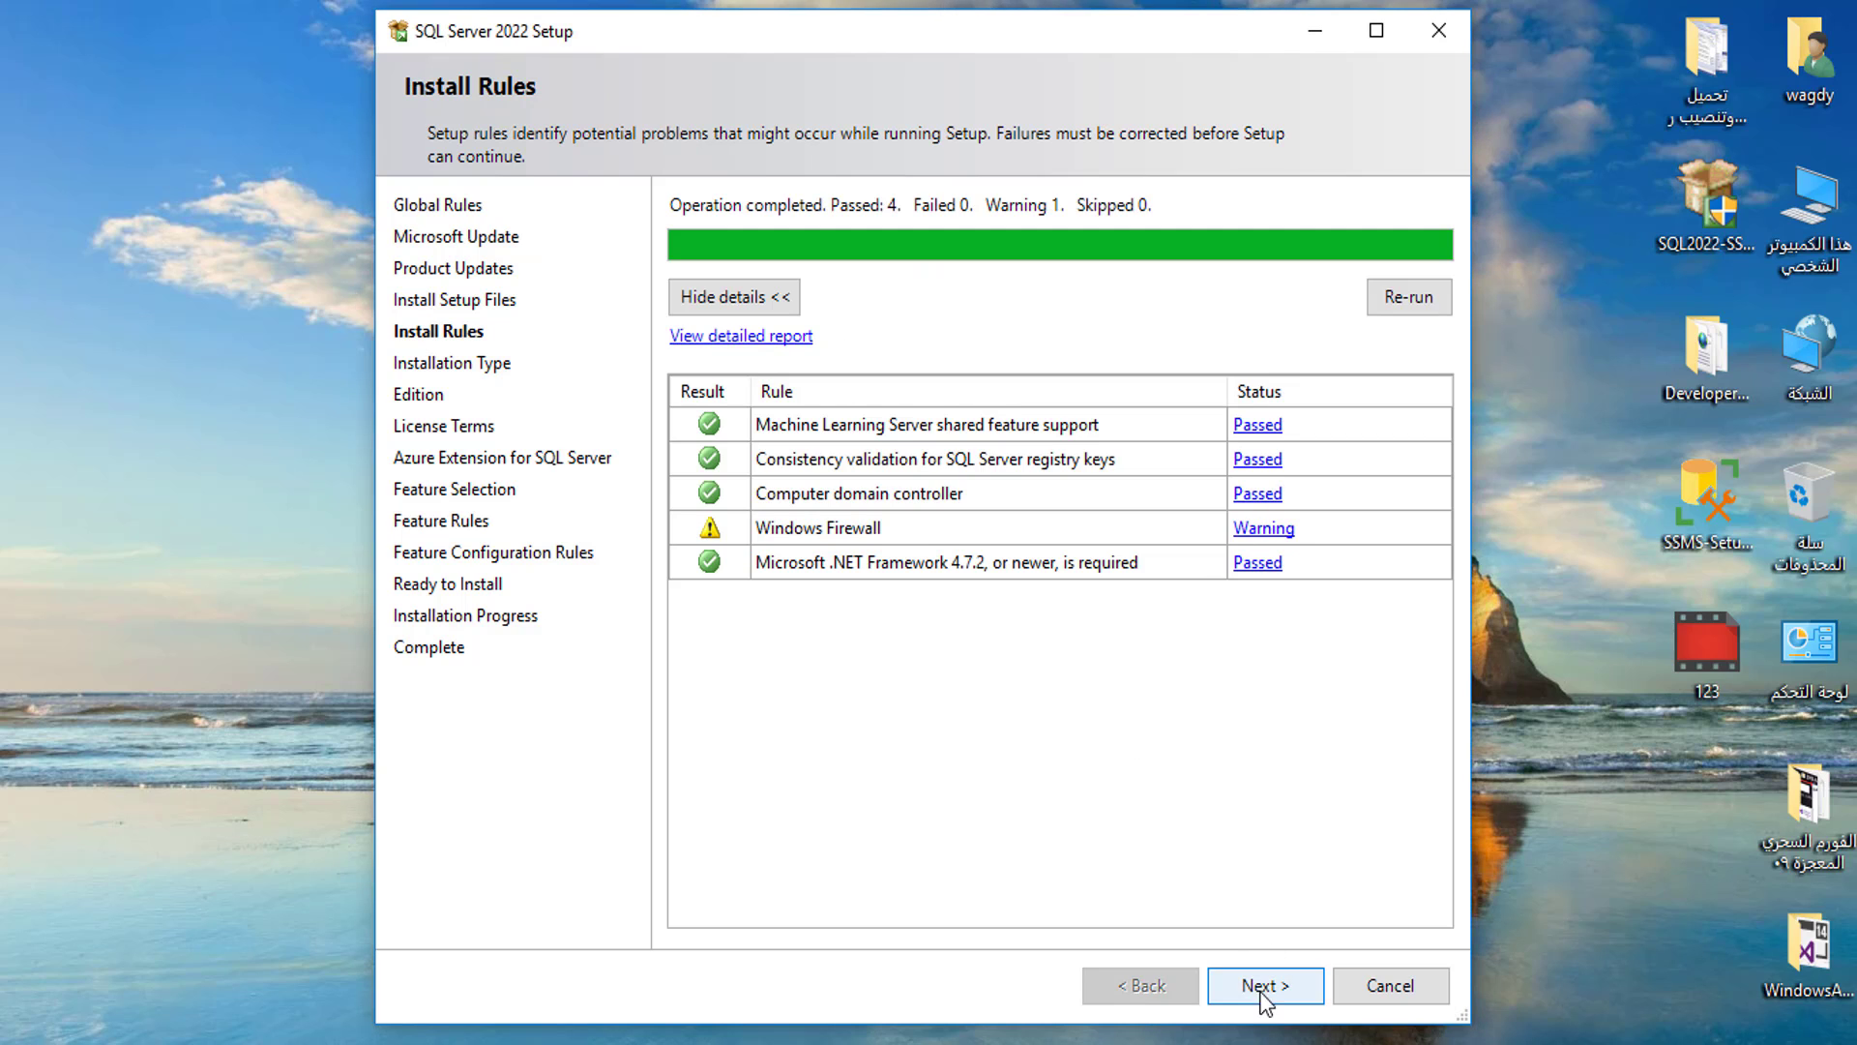
left_click(1254, 987)
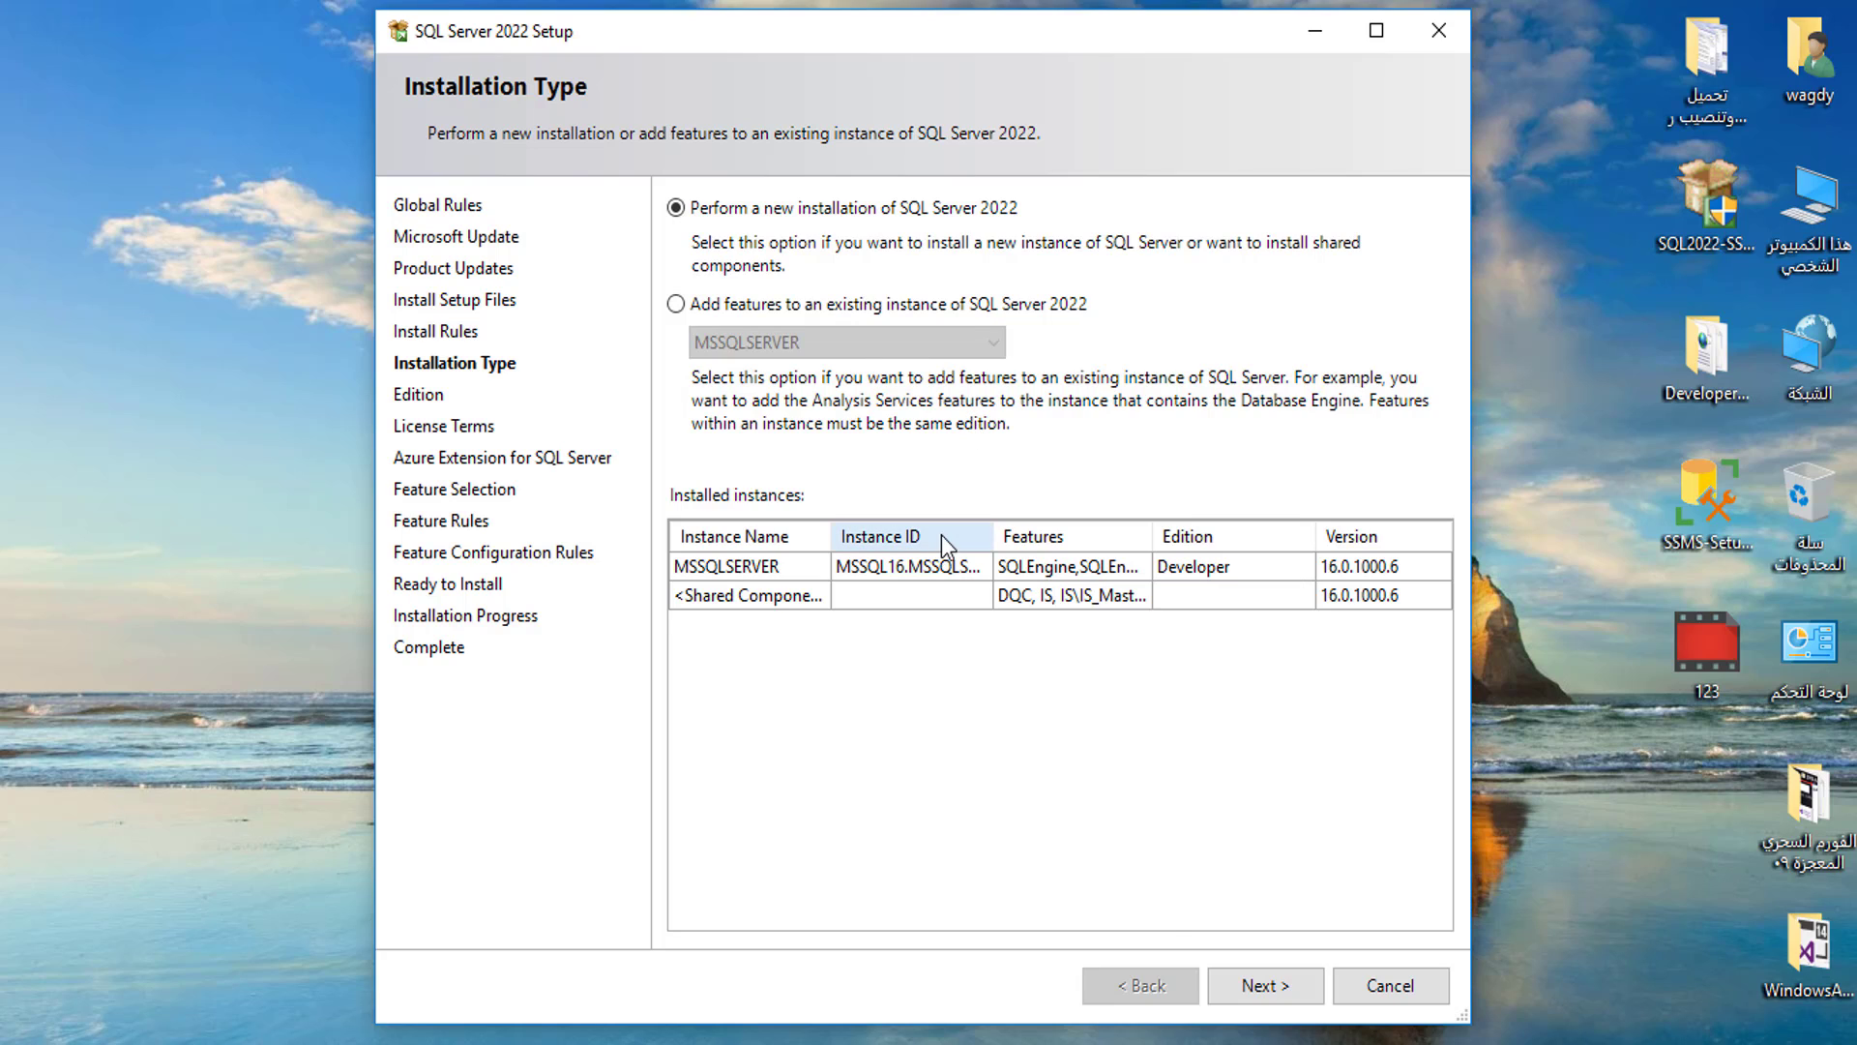
Step: Keep a new SQL Server 2022 installation with the free Developer edition and accept the license terms
left_click(1258, 986)
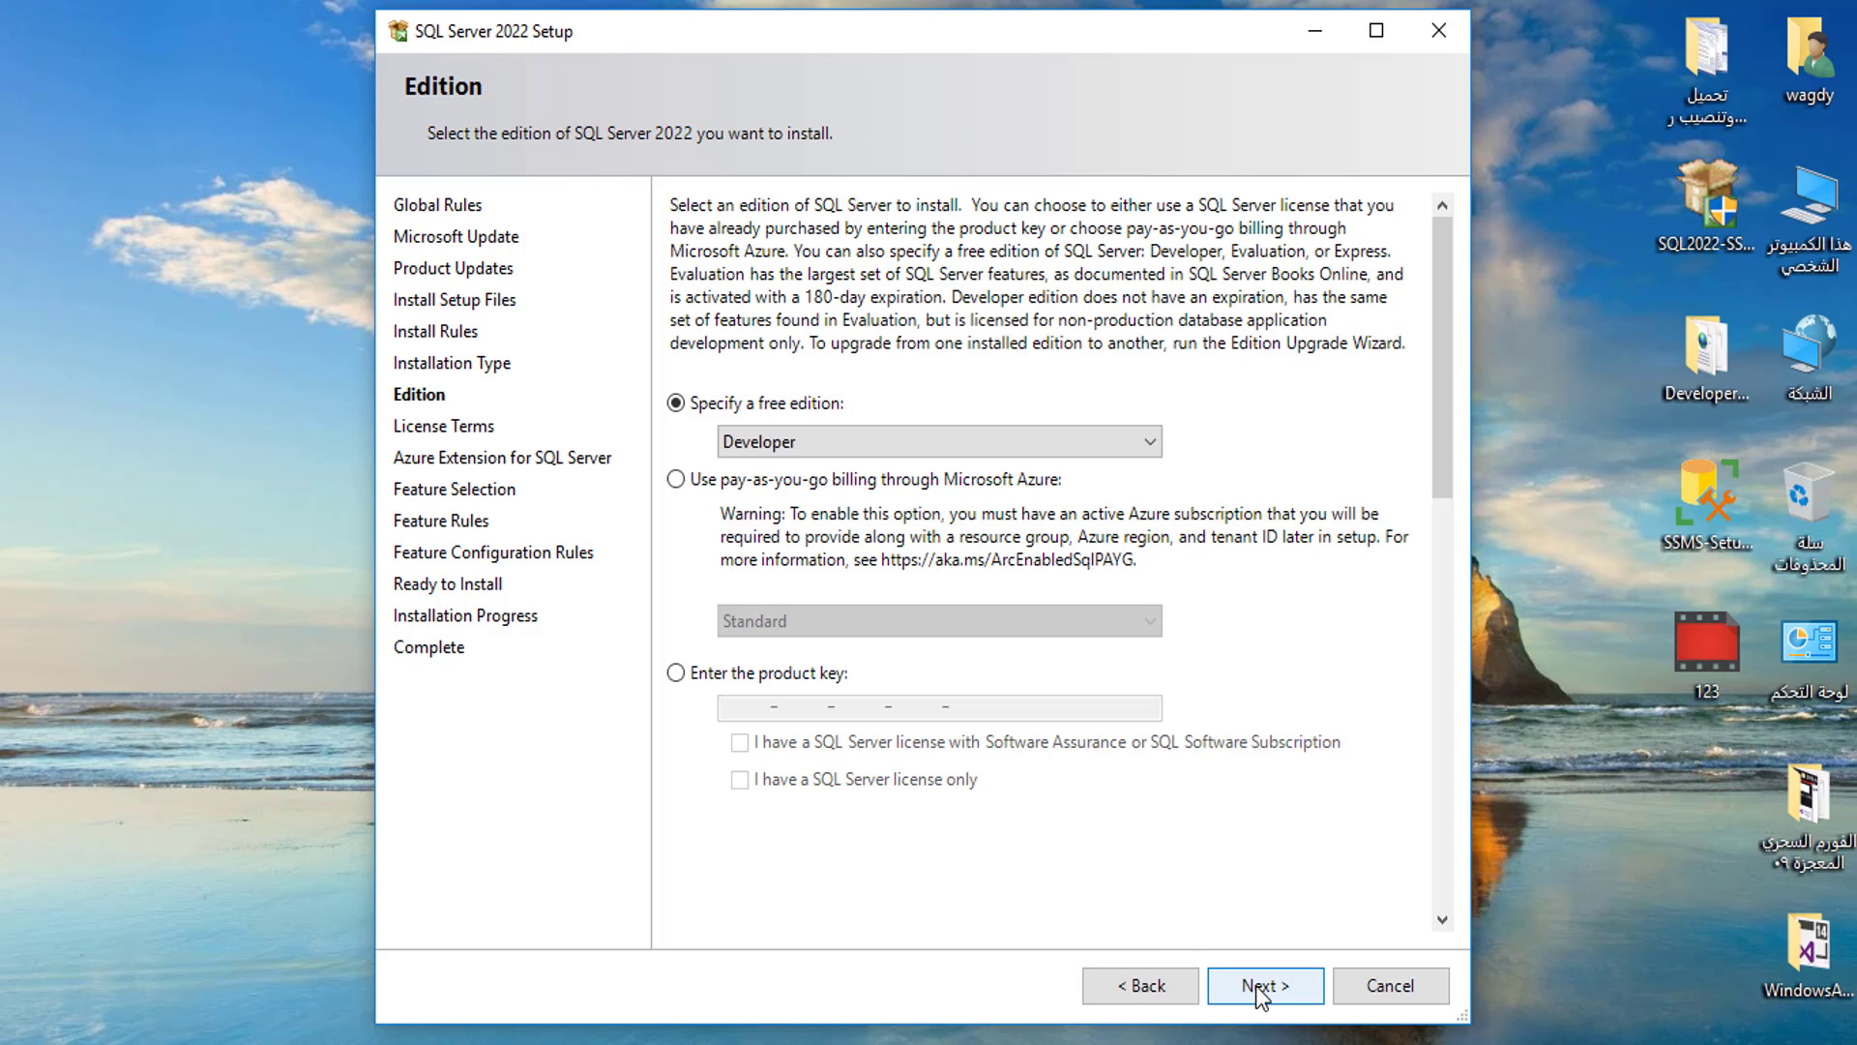
left_click(1261, 988)
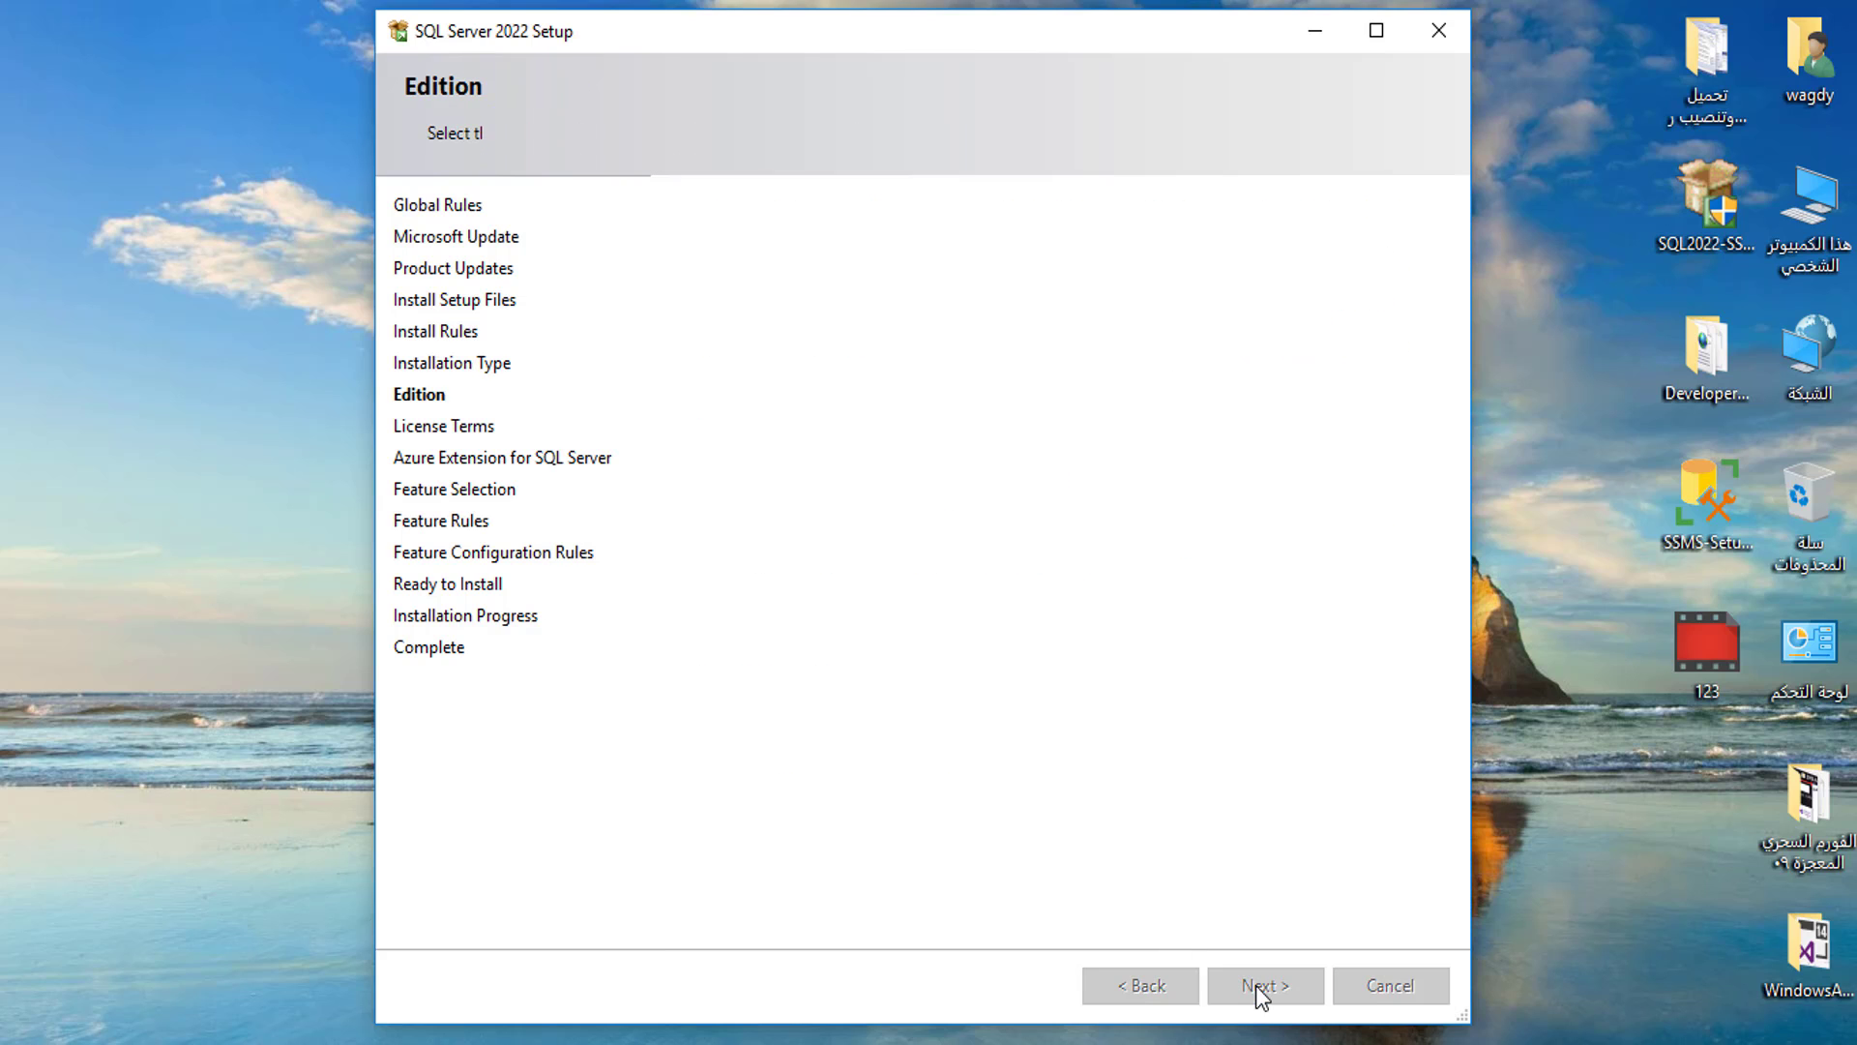
left_click(675, 772)
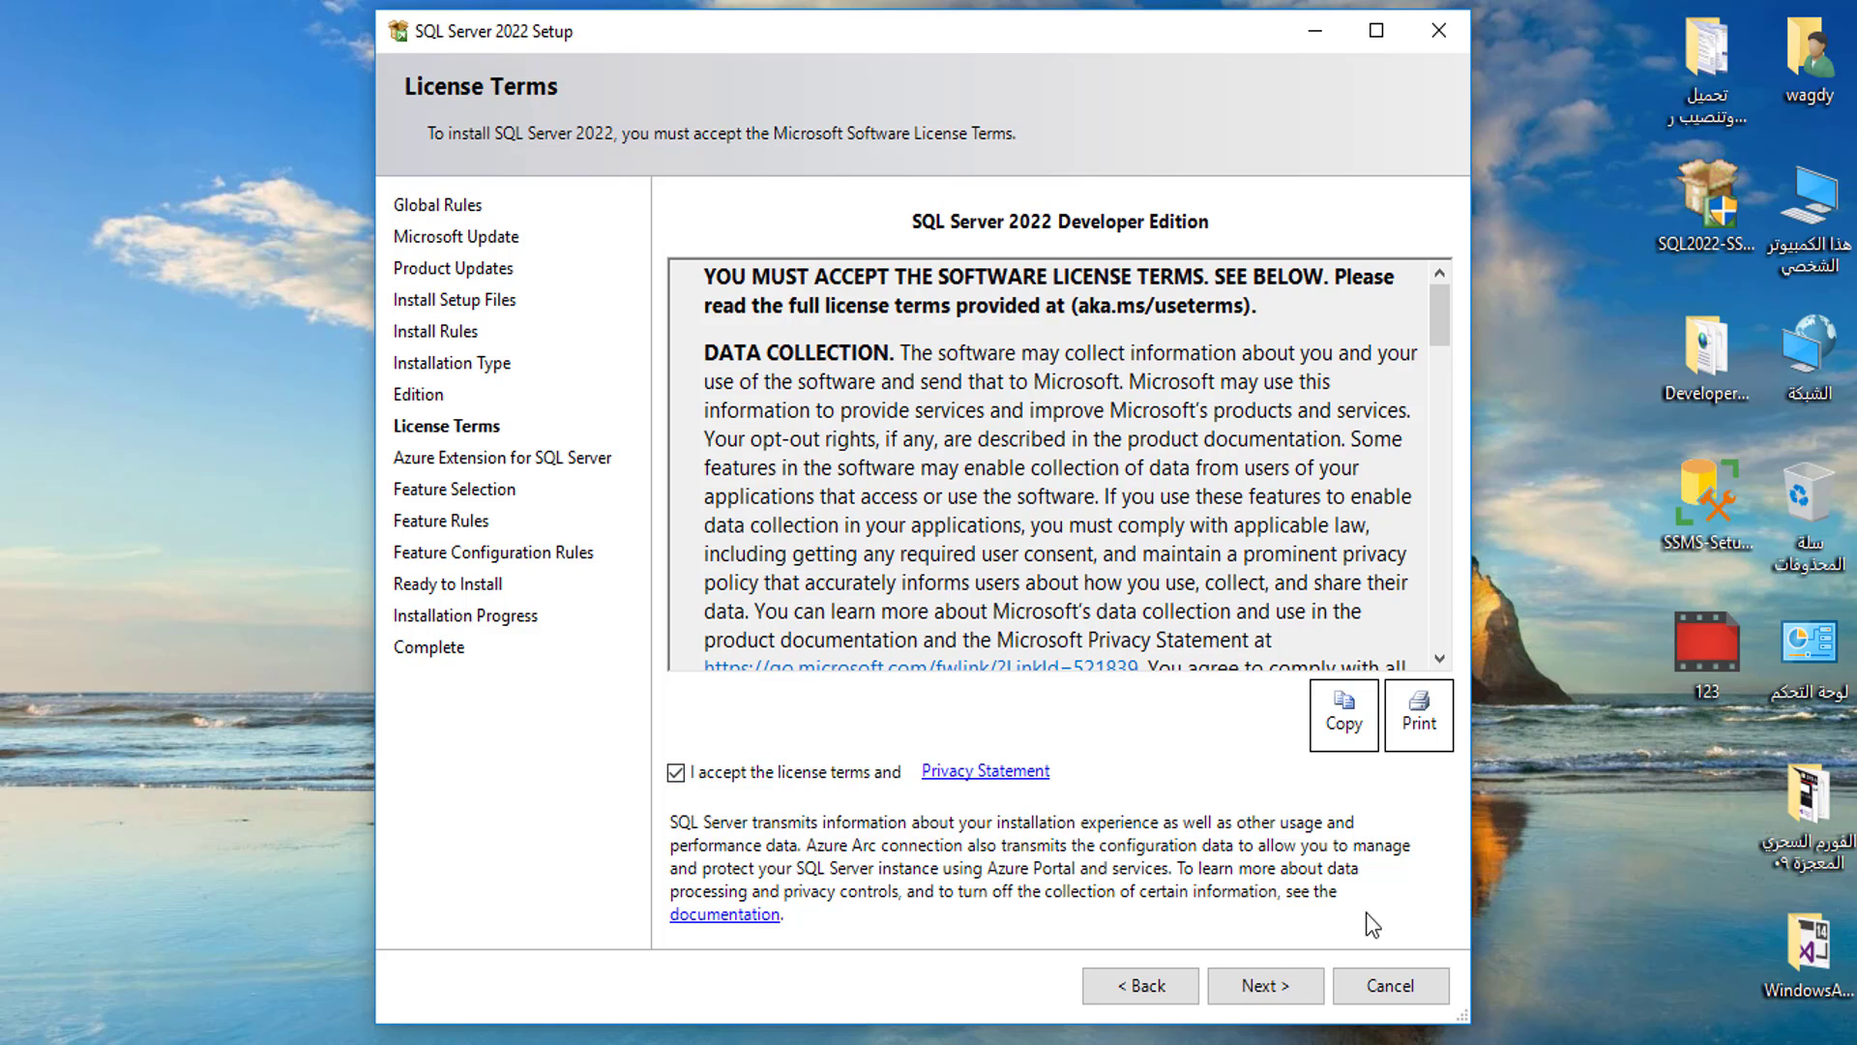
left_click(1275, 979)
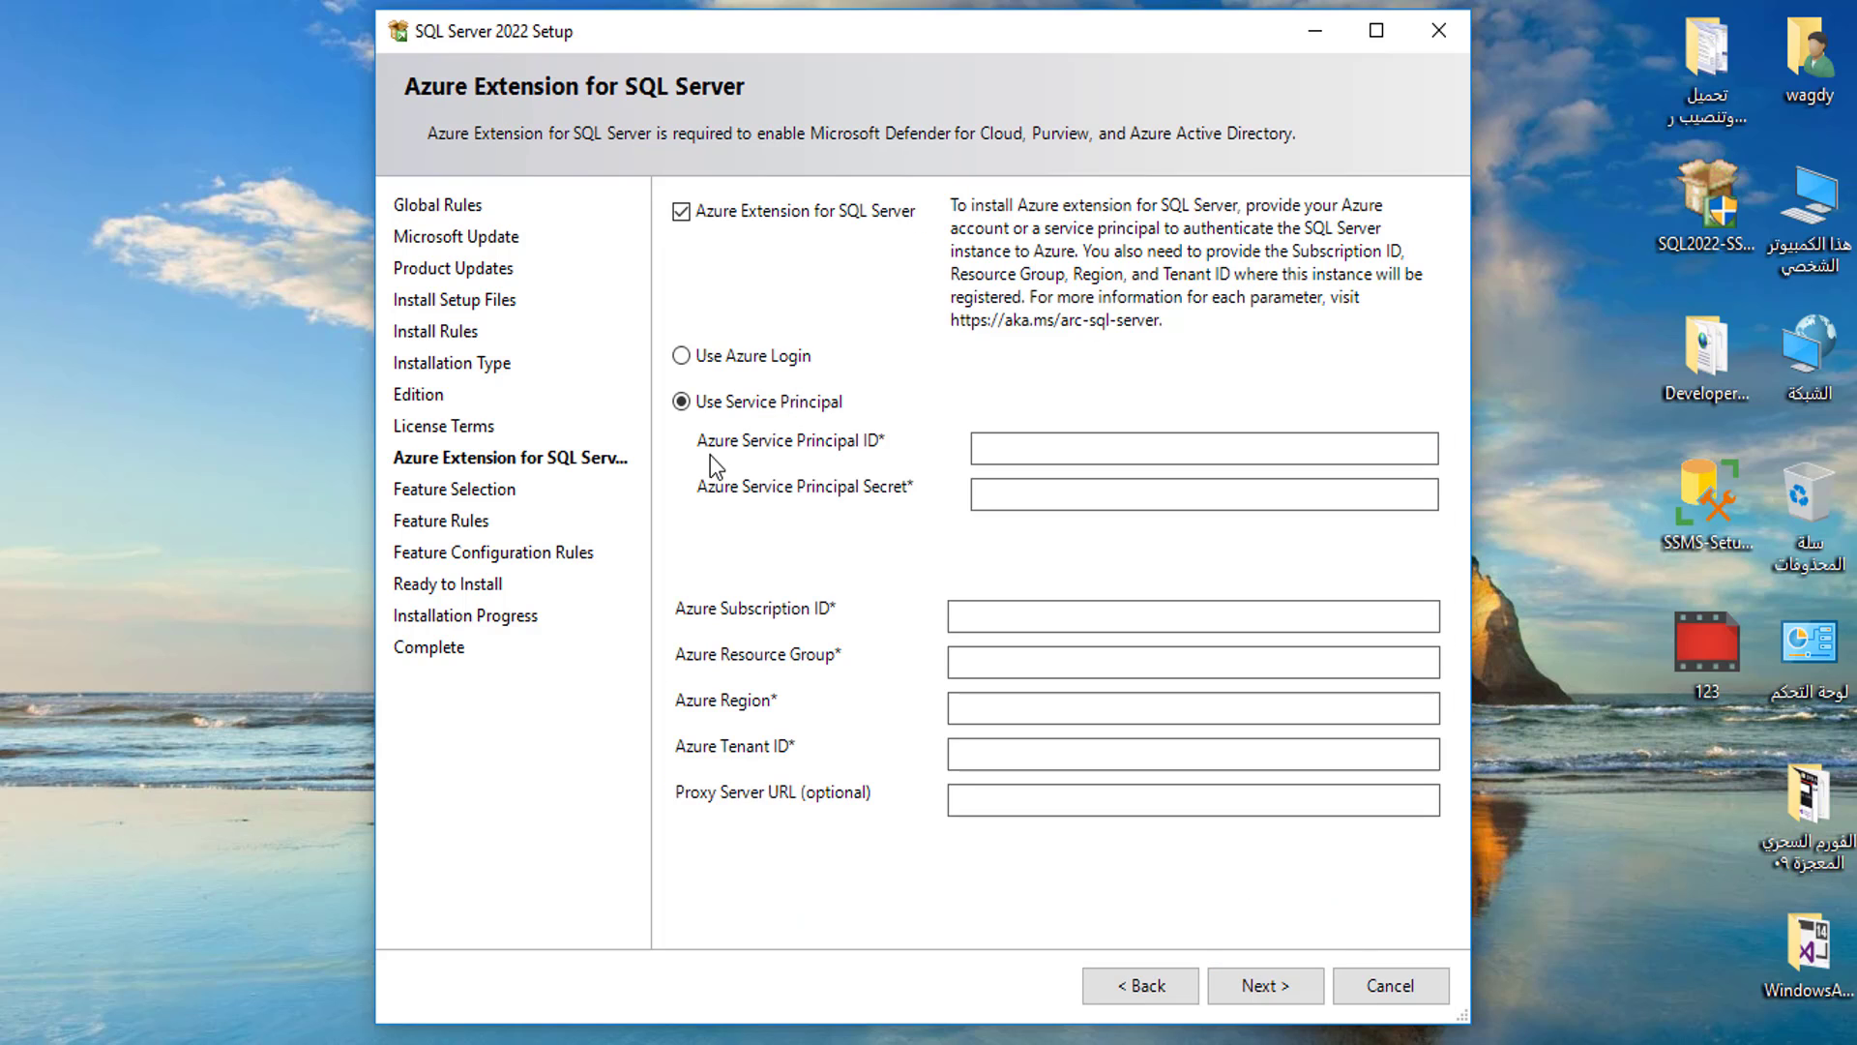
Step: Exclude the Azure Extension for SQL Server, select the Database Engine Services feature, and continue to the instance configuration
left_click(681, 215)
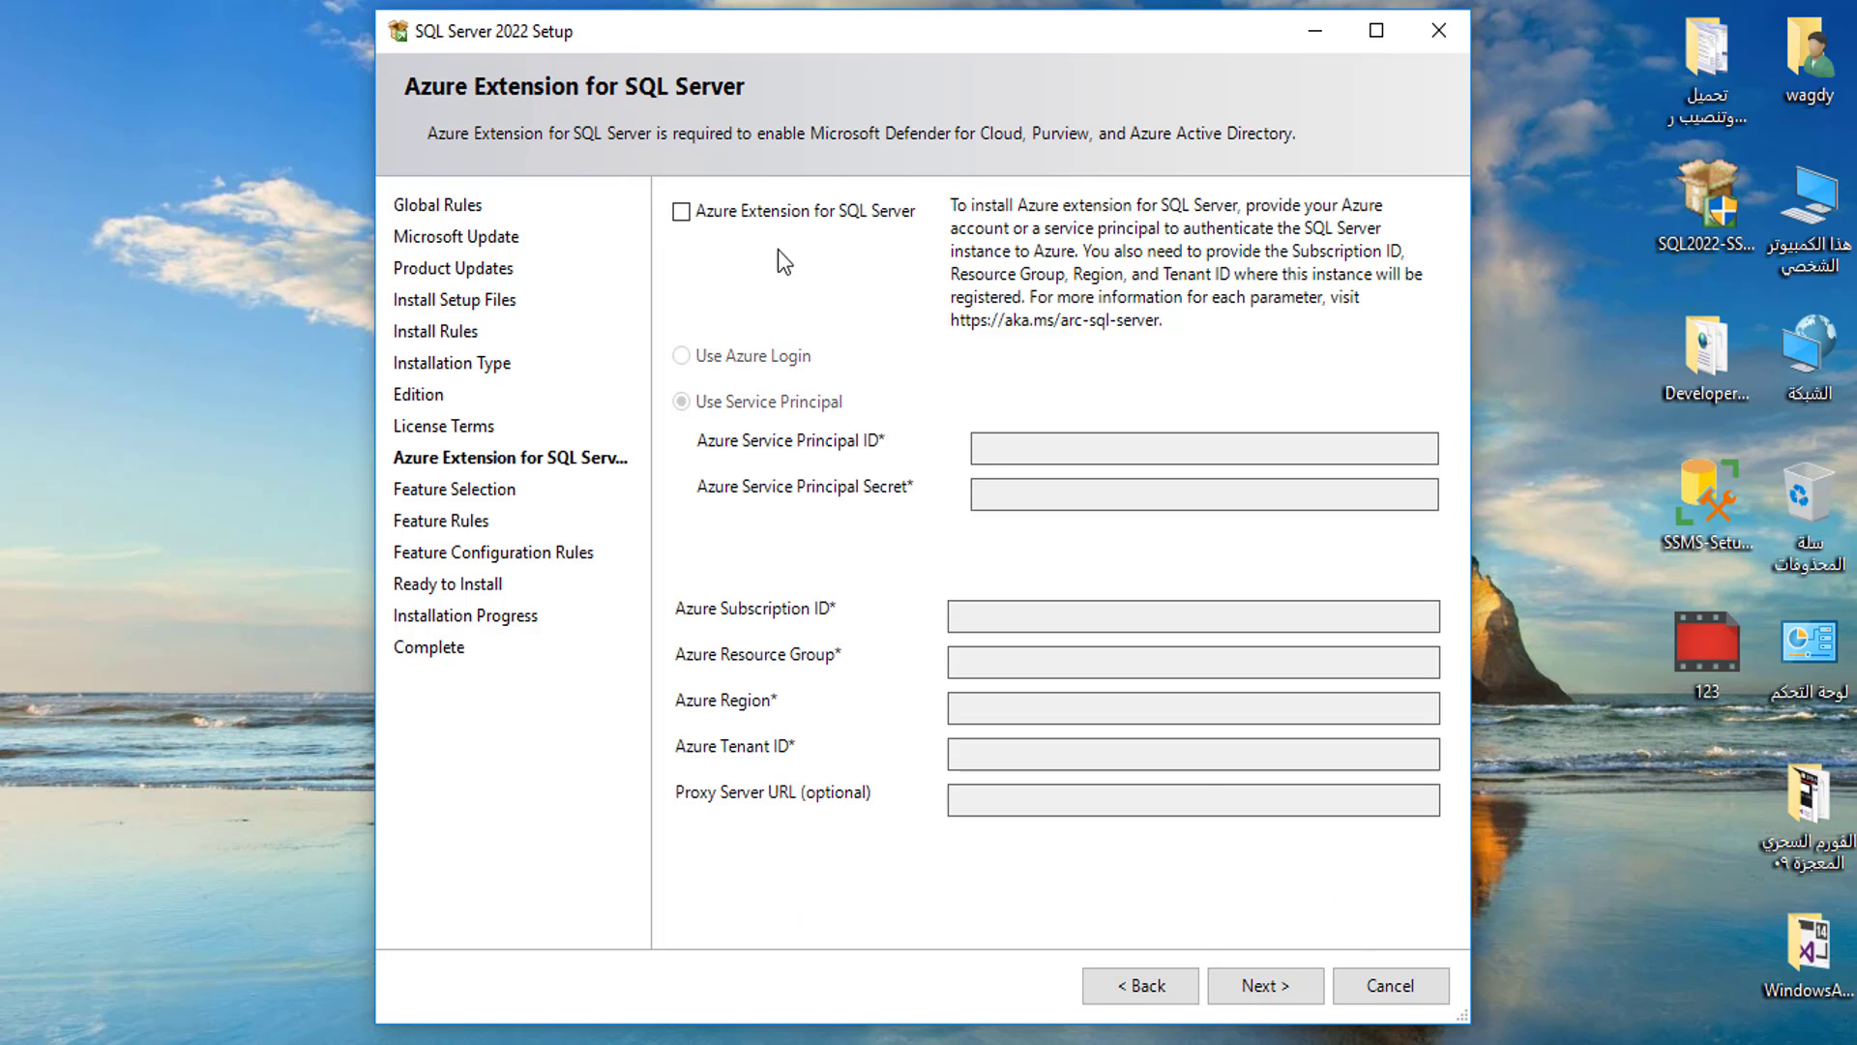
left_click(1258, 985)
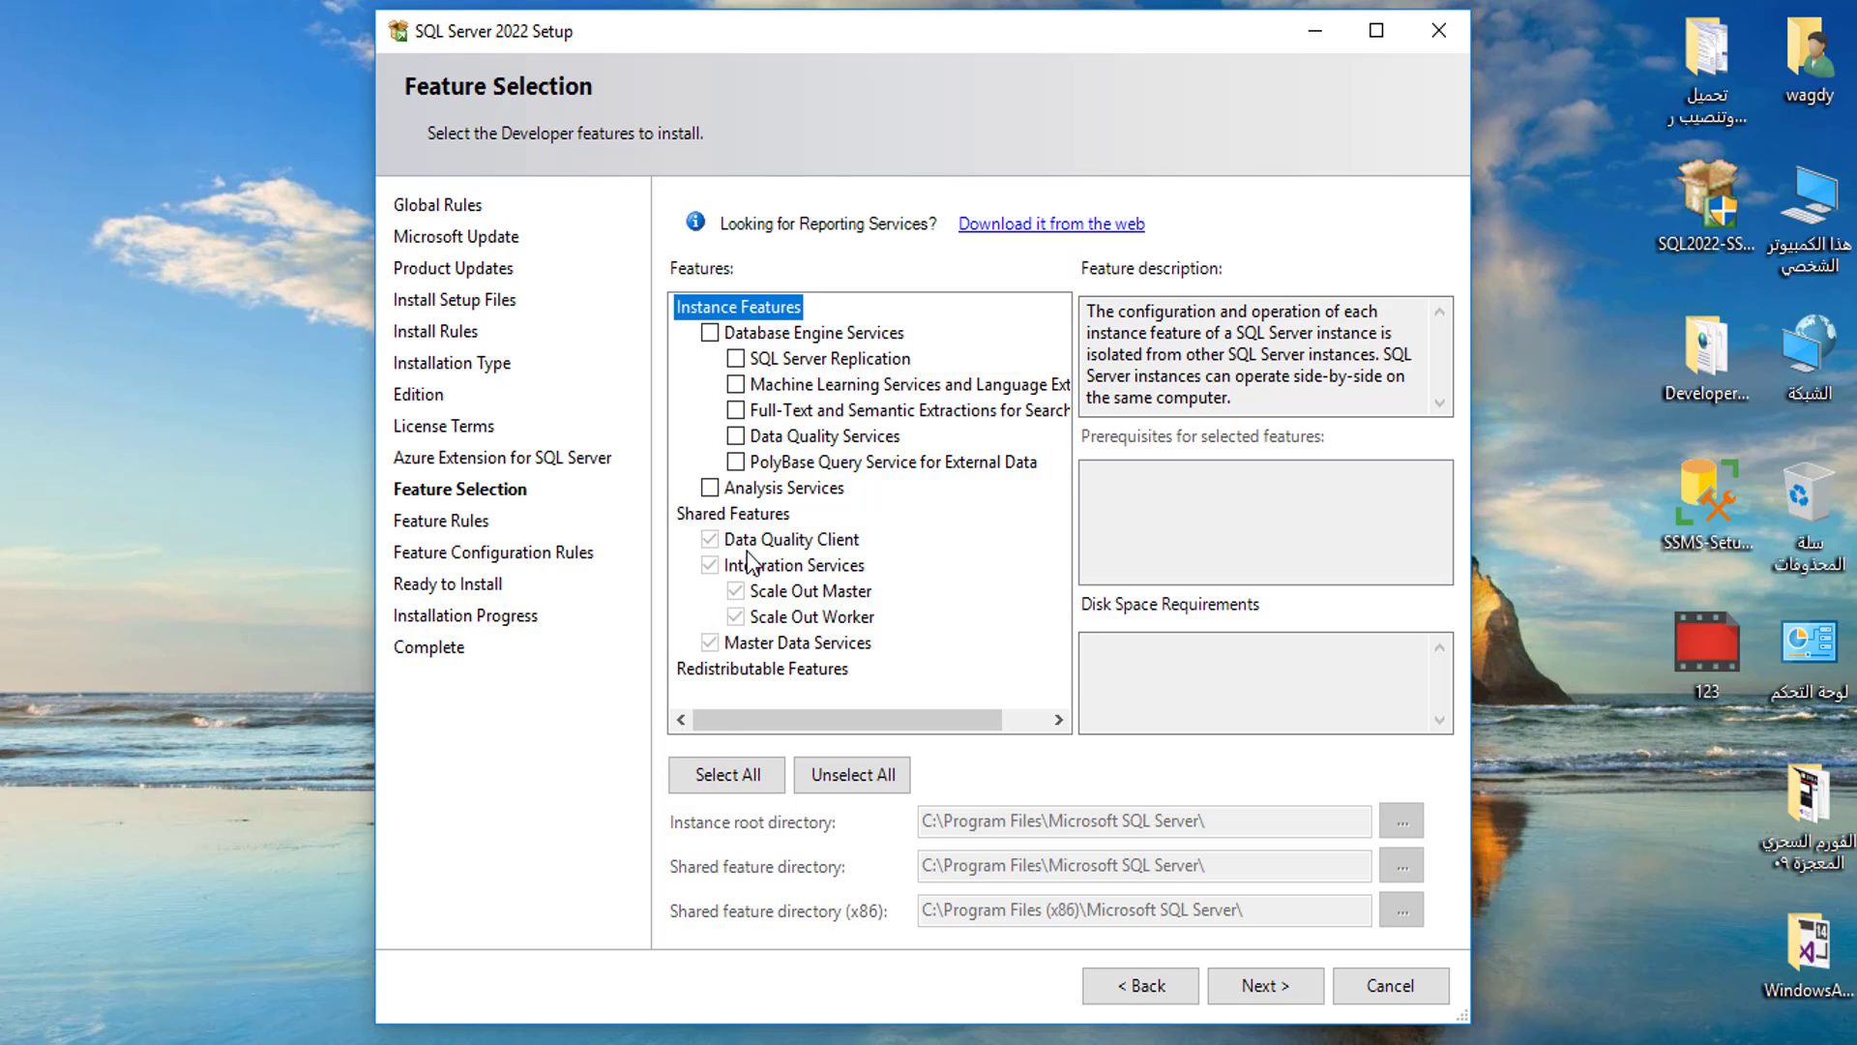
left_click(711, 332)
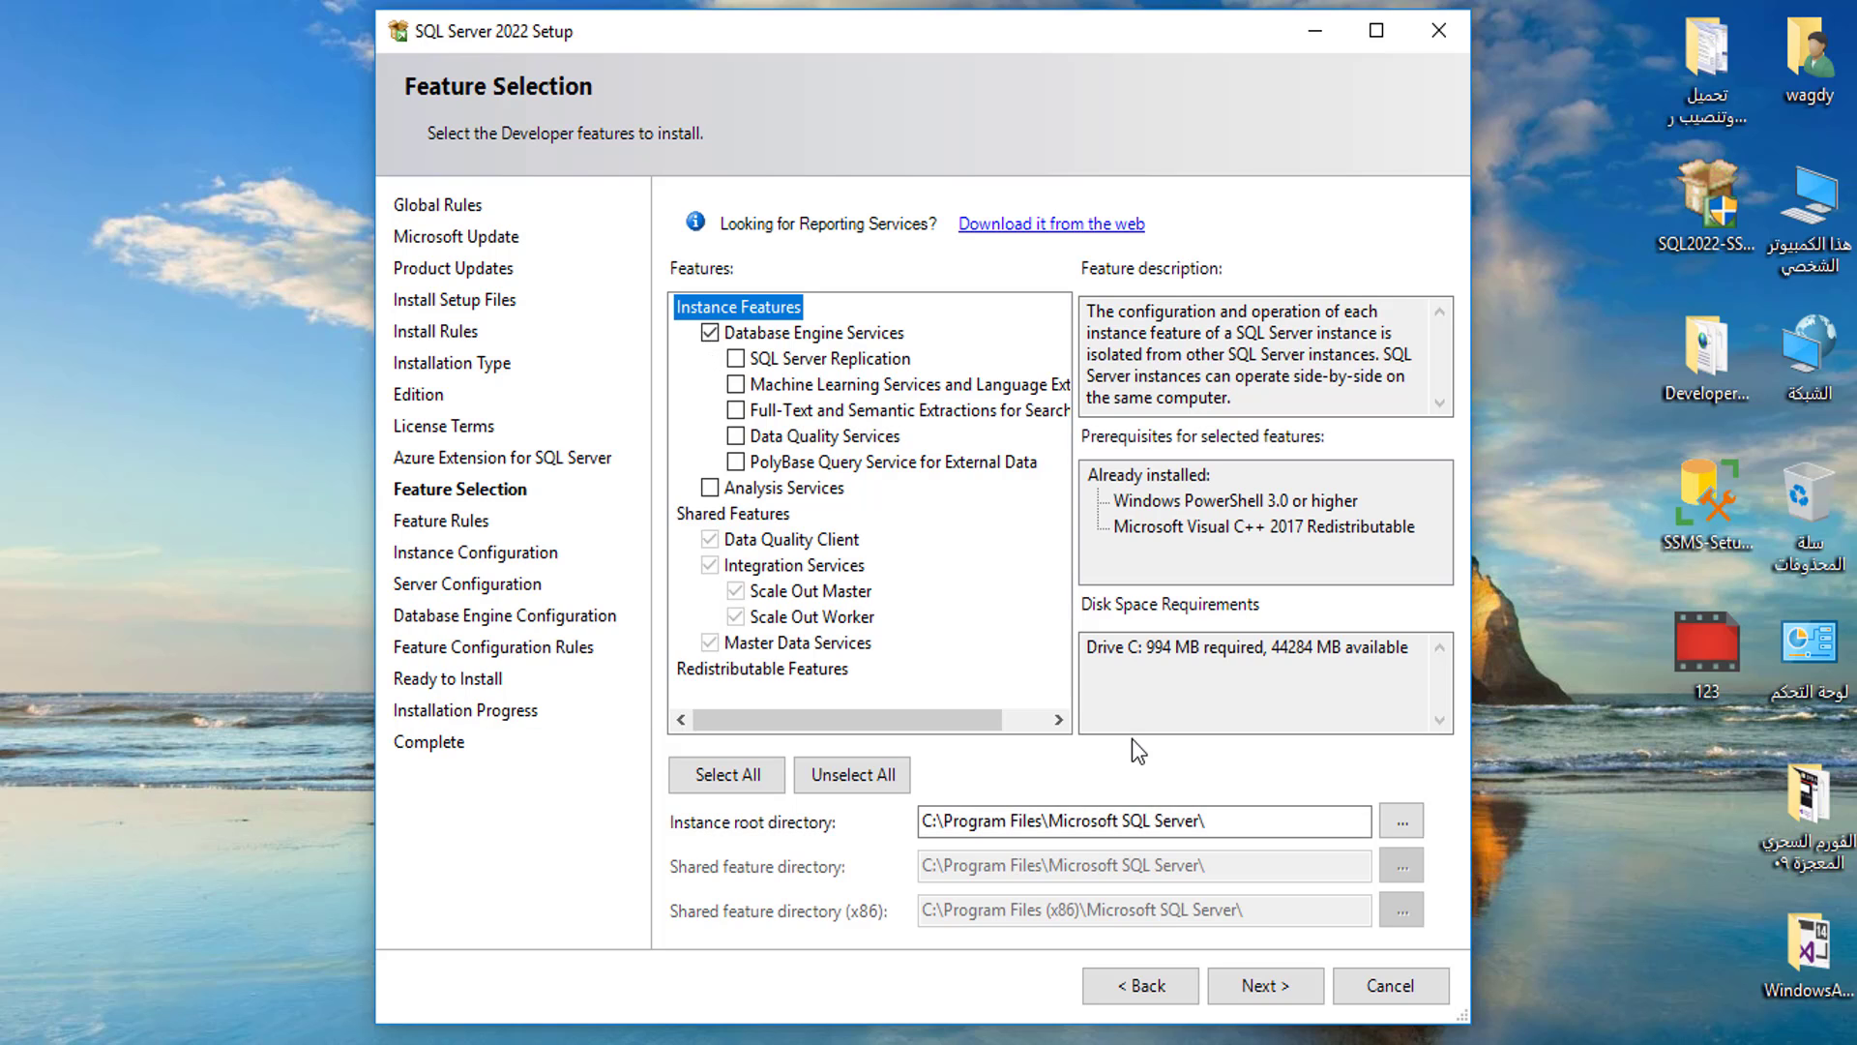
left_click(1250, 987)
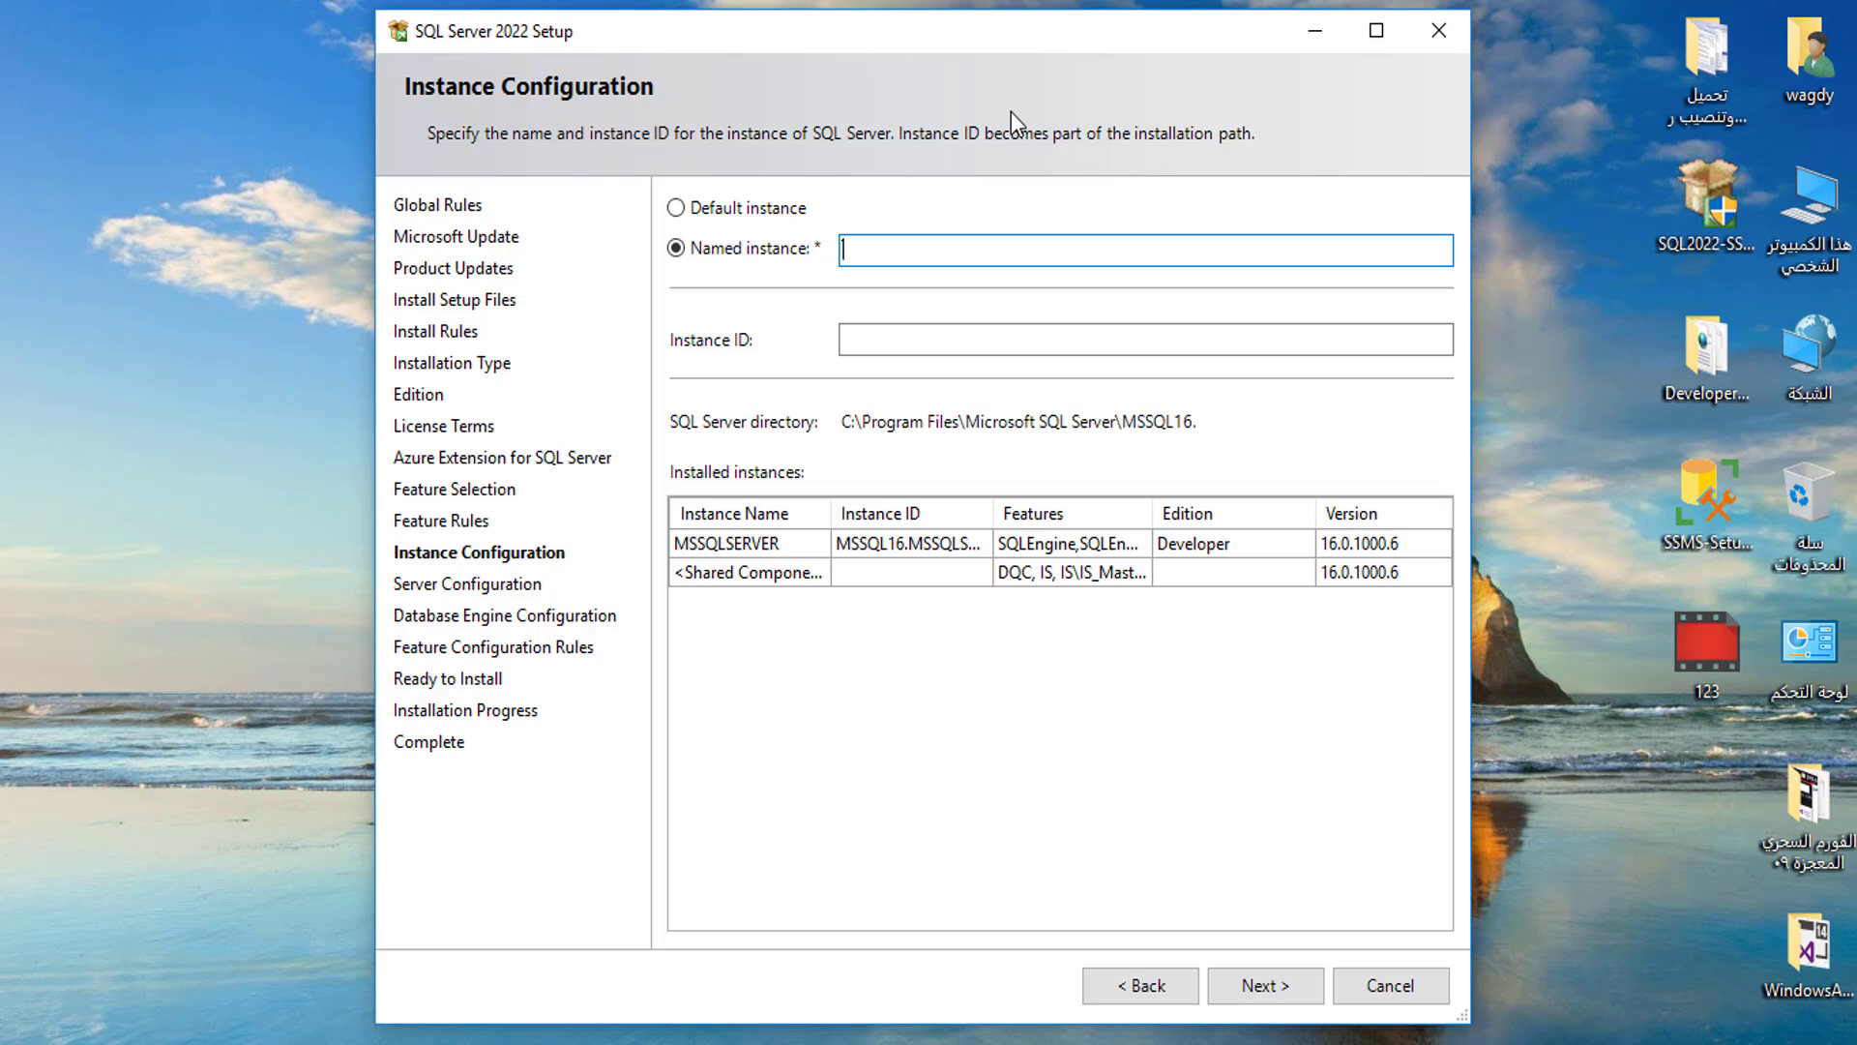
Step: Name the new instance SS2022 and continue past the server configuration with the default service accounts
type("SS2022")
left_click(1263, 986)
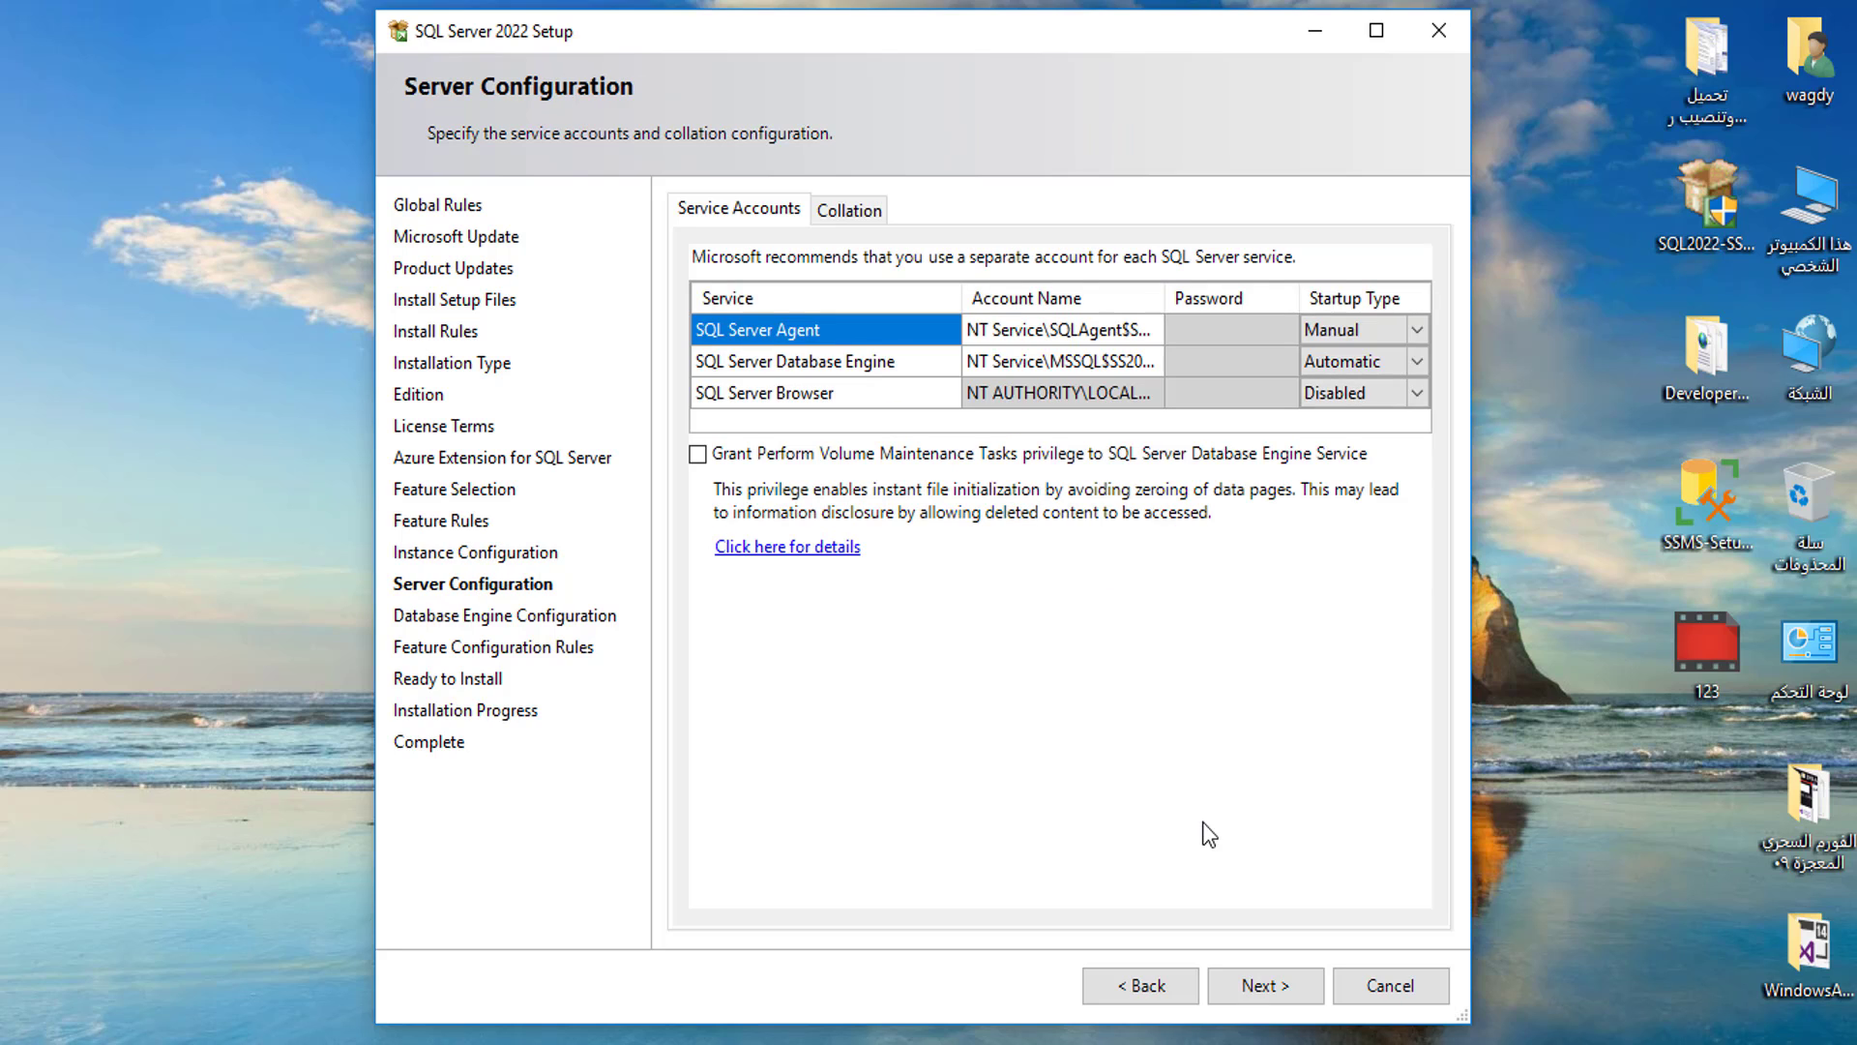
left_click(1276, 973)
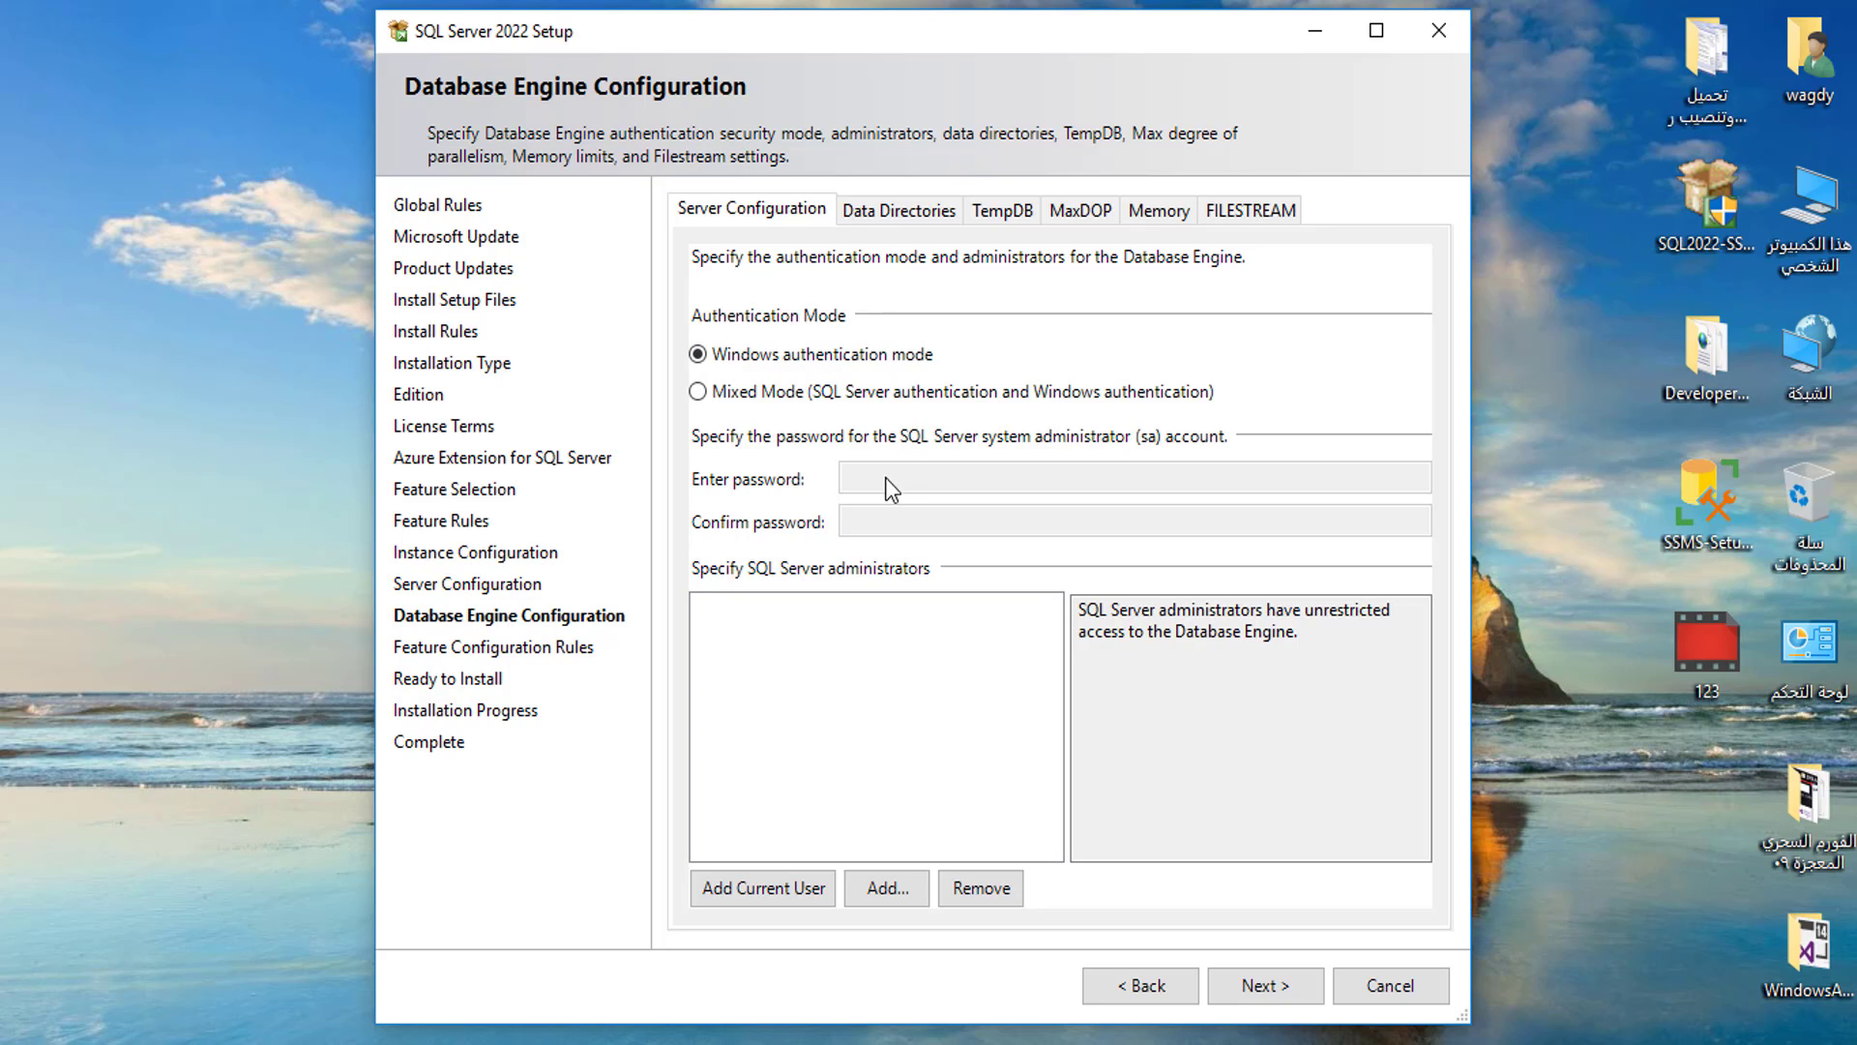
Step: Add the current user as SQL Server administrator under Windows authentication mode, then install the instance and close the setup
left_click(754, 890)
left_click(1260, 986)
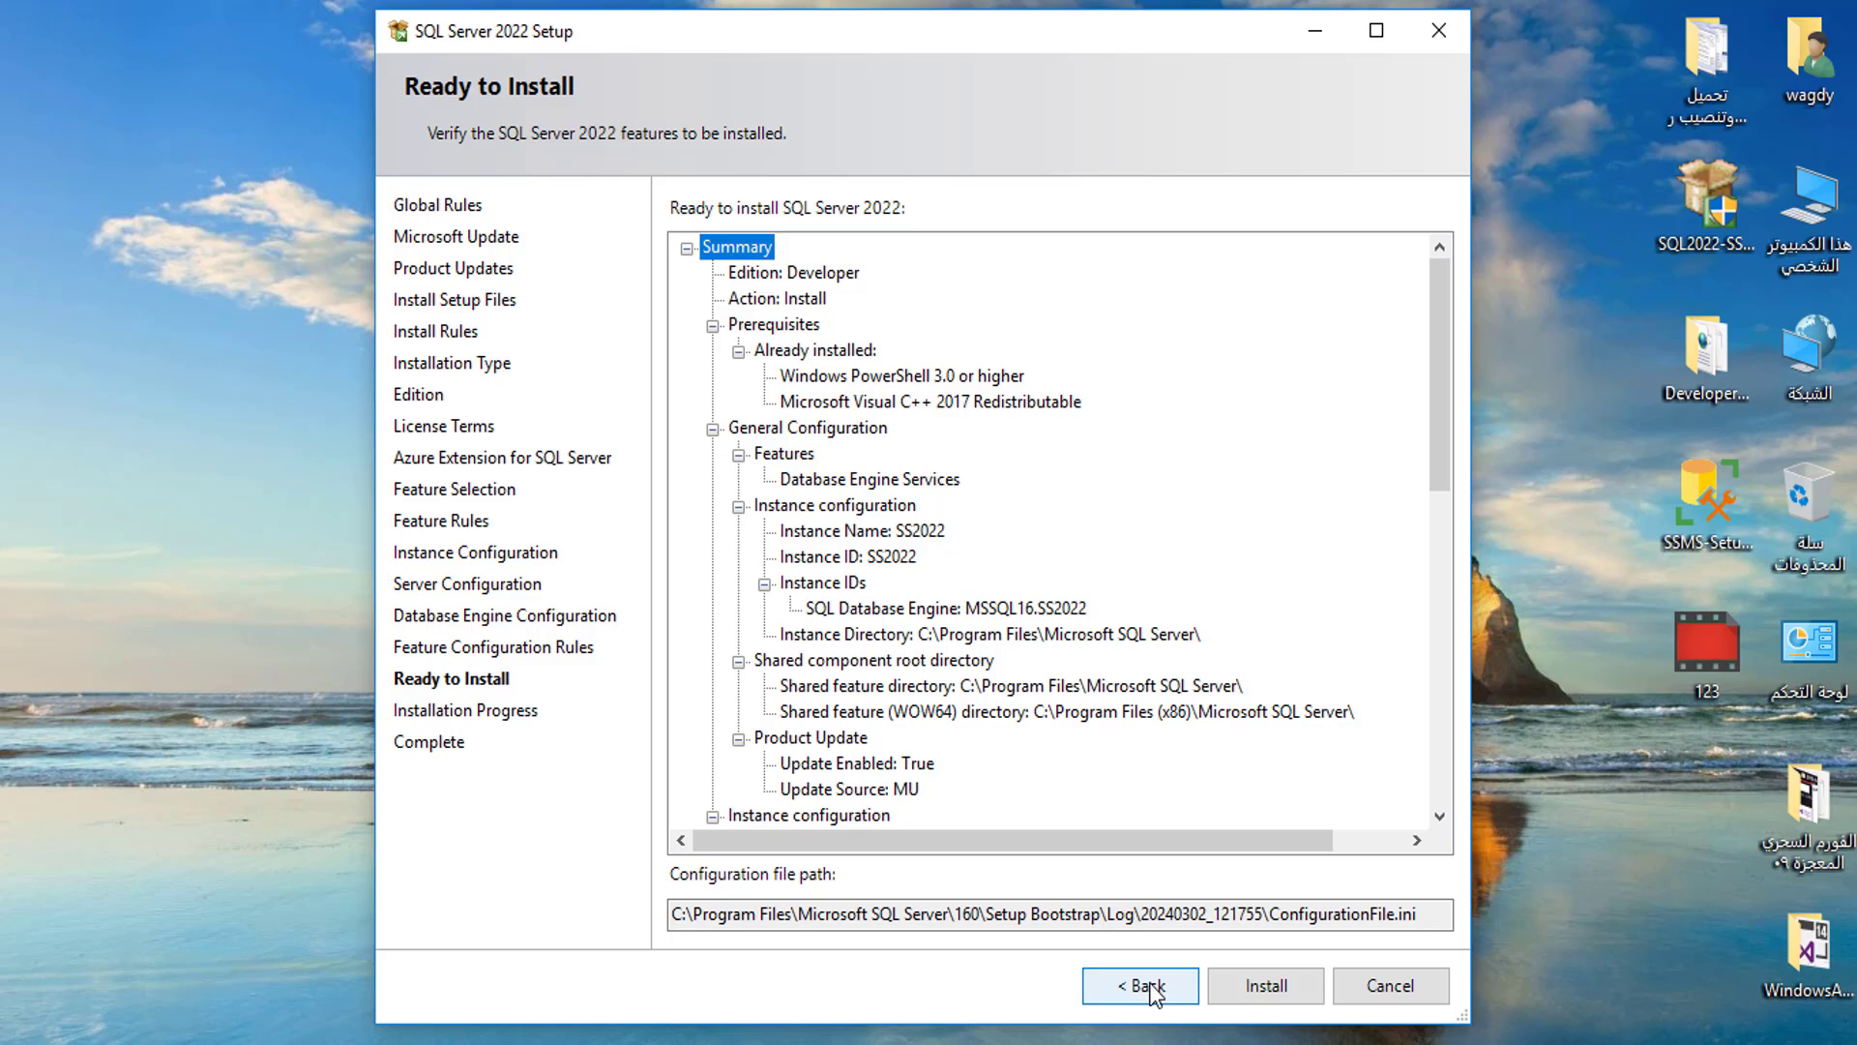
left_click(1267, 986)
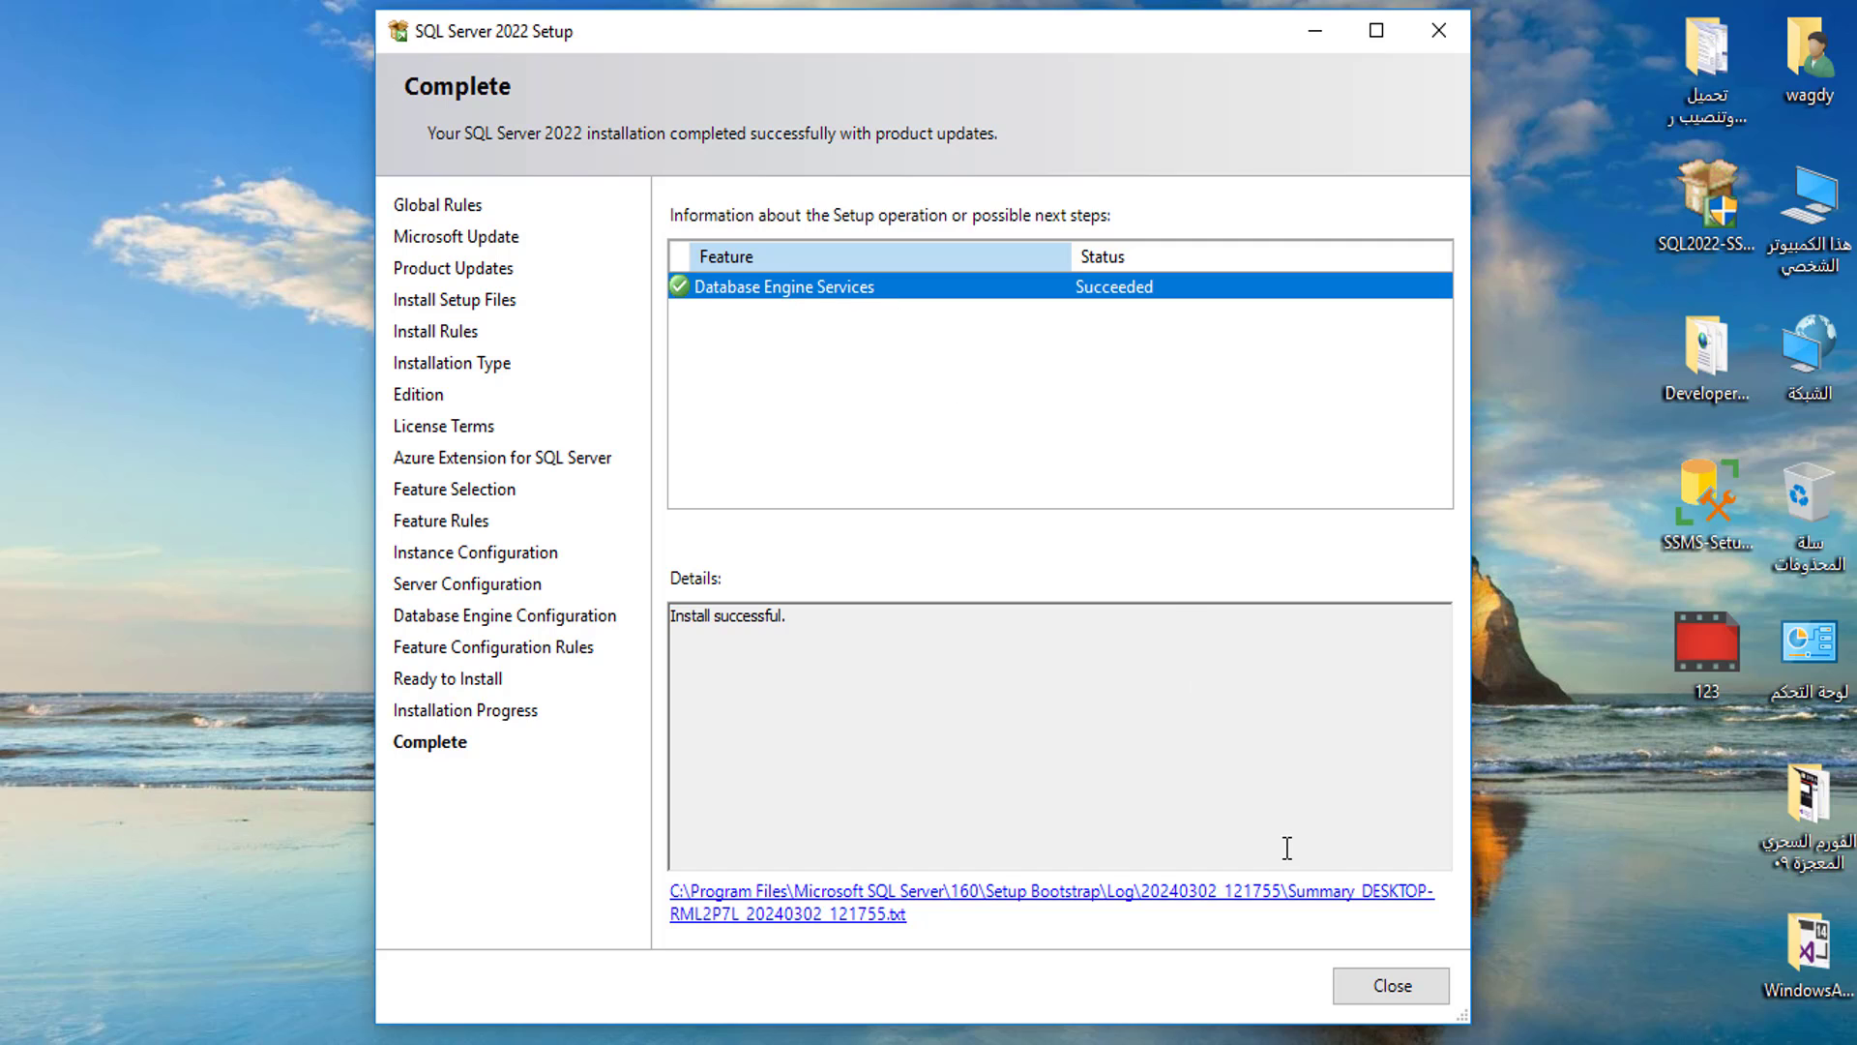
left_click(1383, 987)
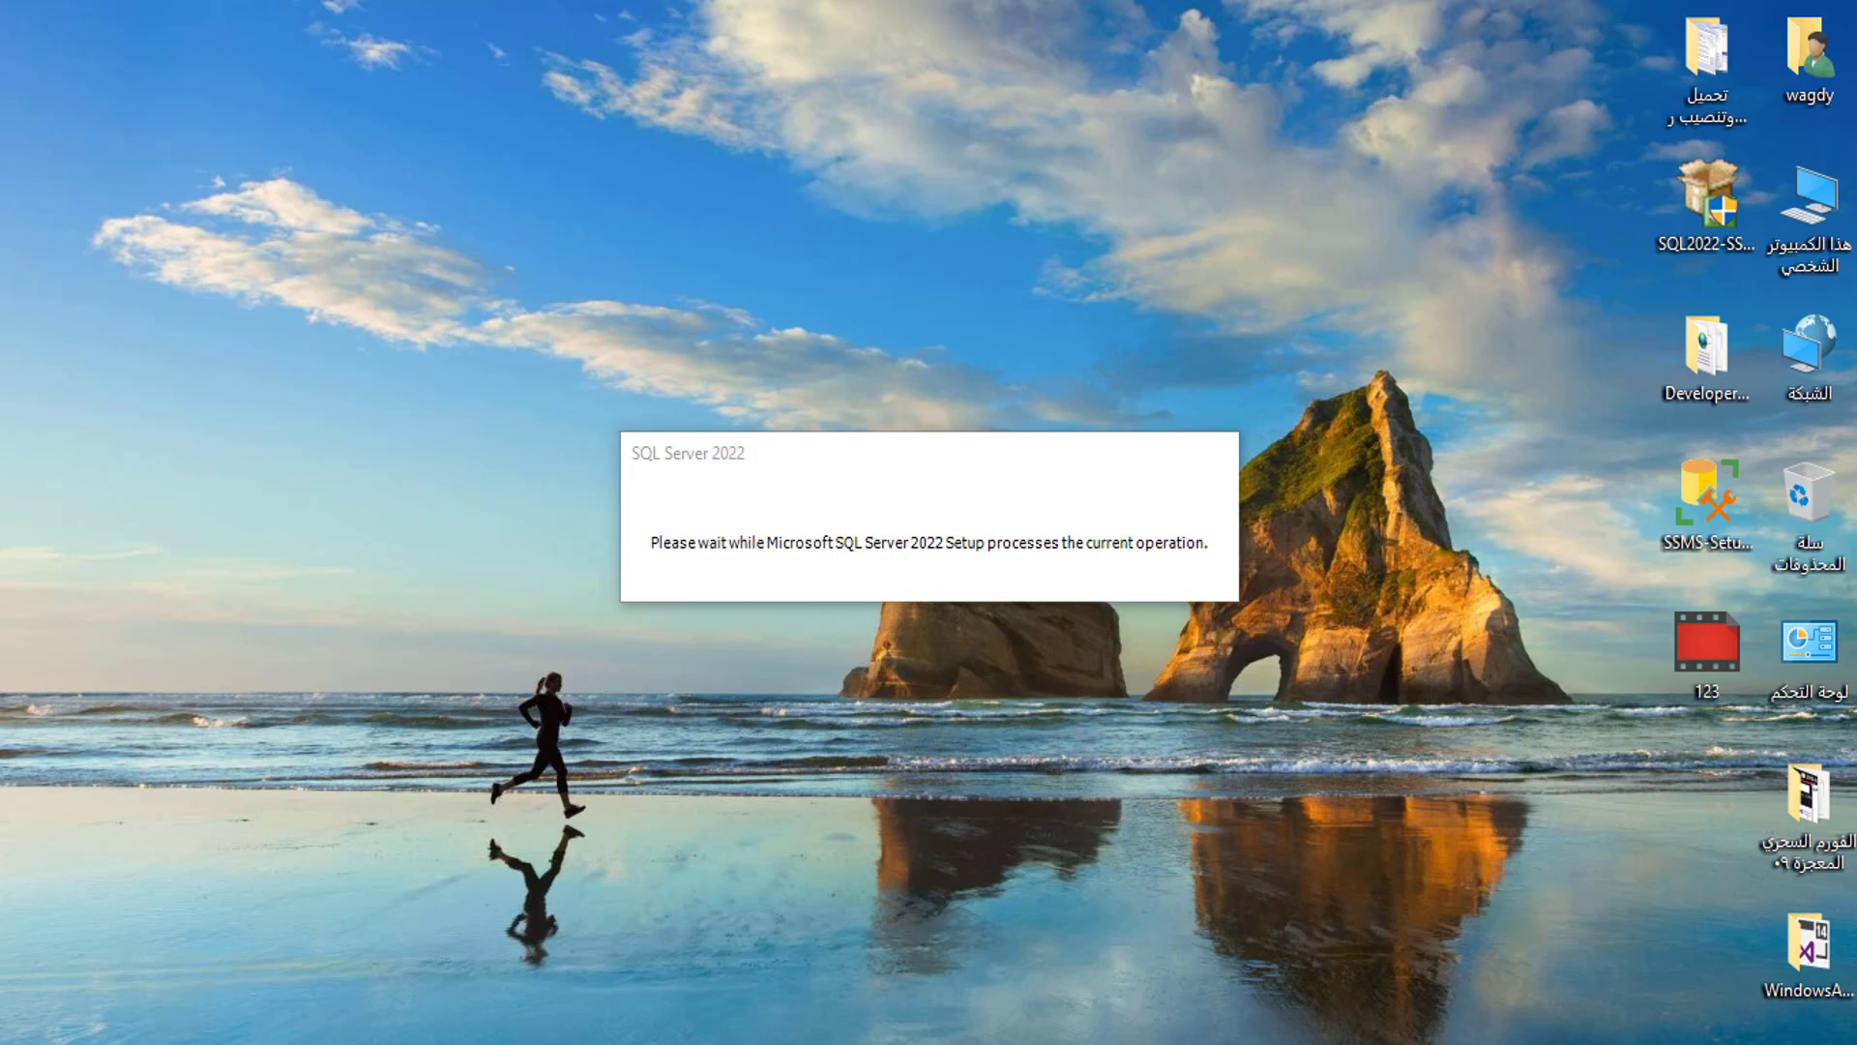
Step: Switch to SQL Server Management Studio 19 and browse for more servers to connect to
key("super")
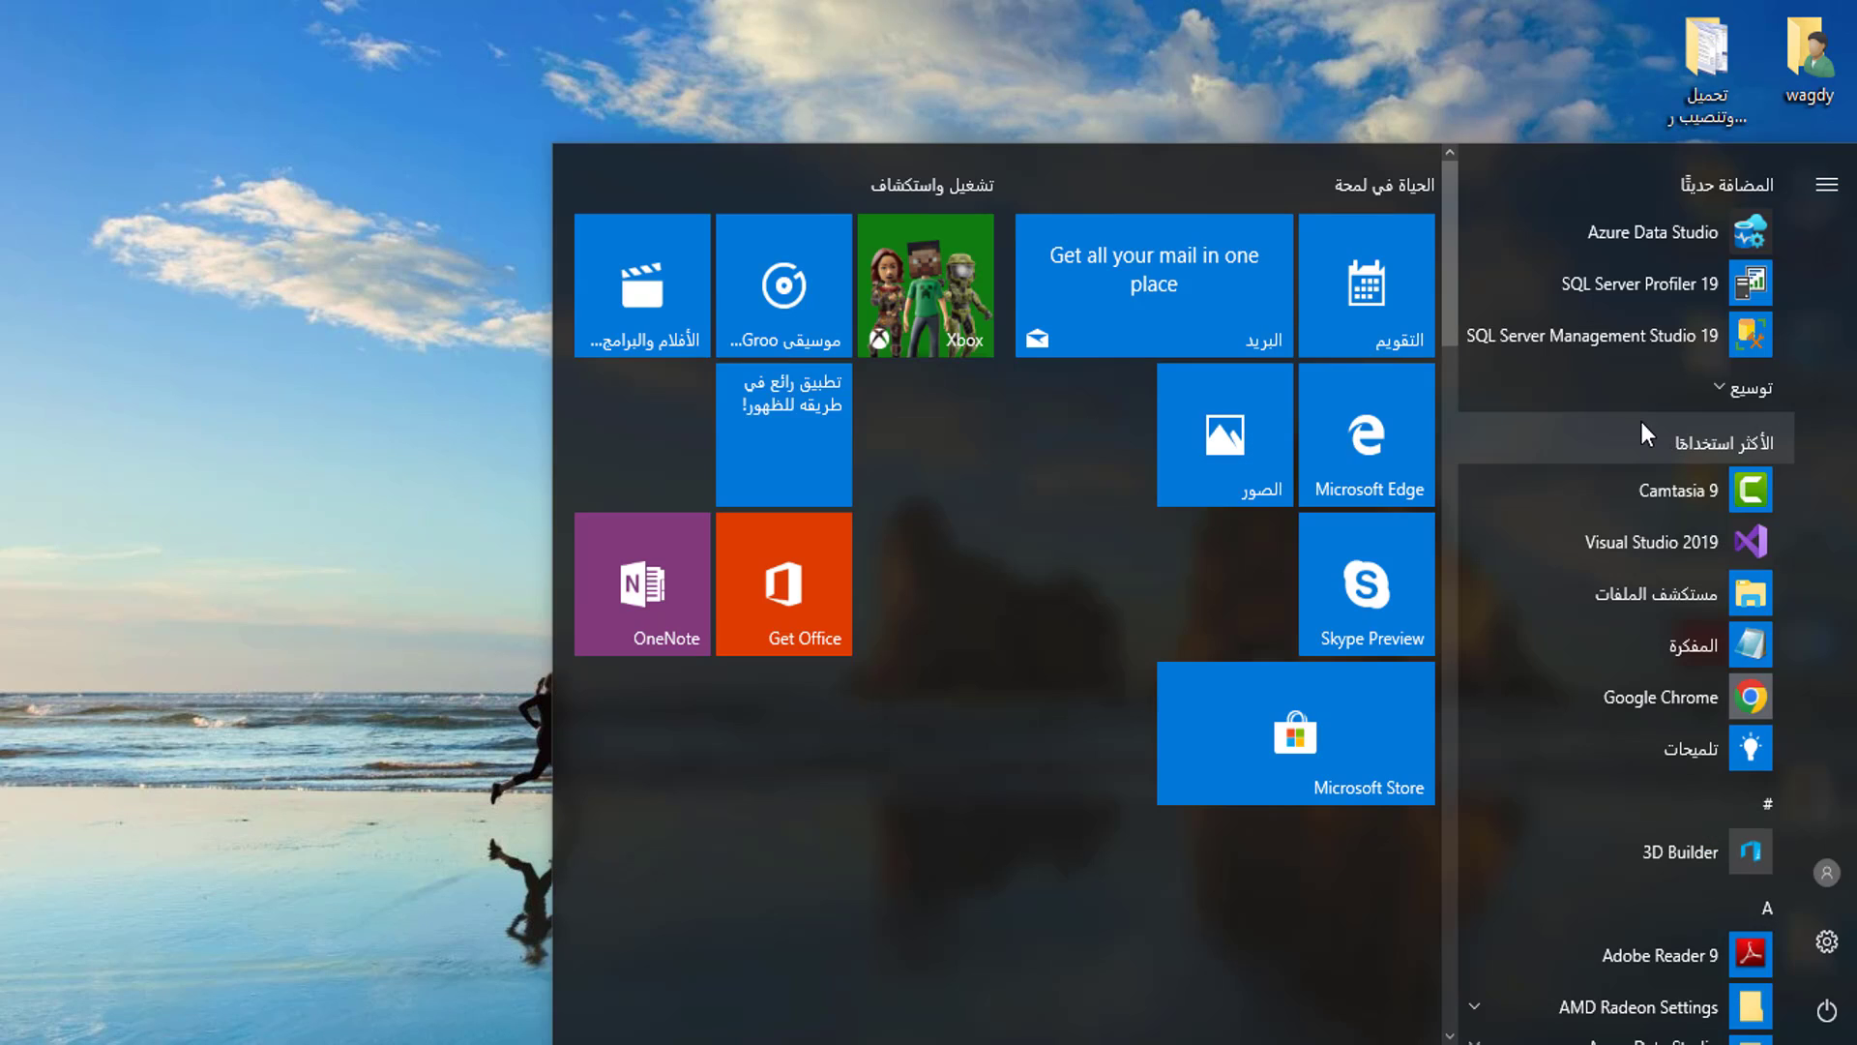
left_click(1577, 335)
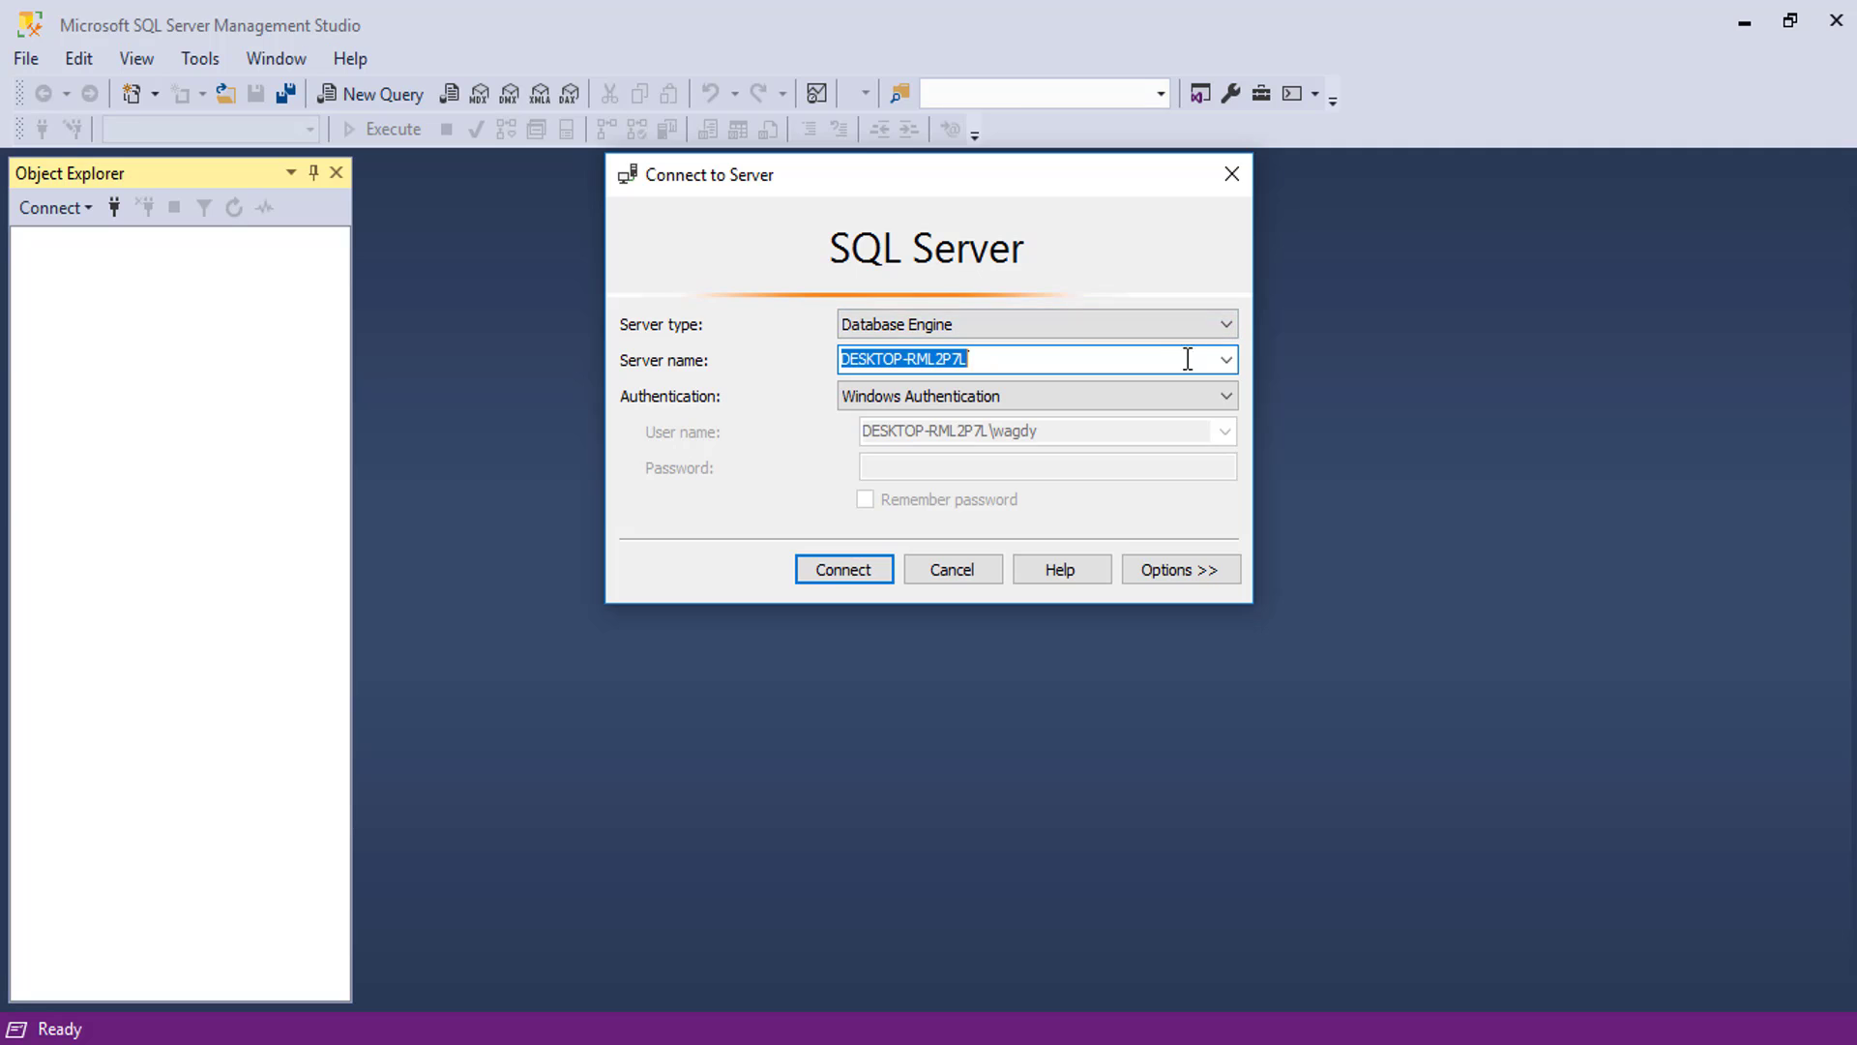
left_click(1227, 363)
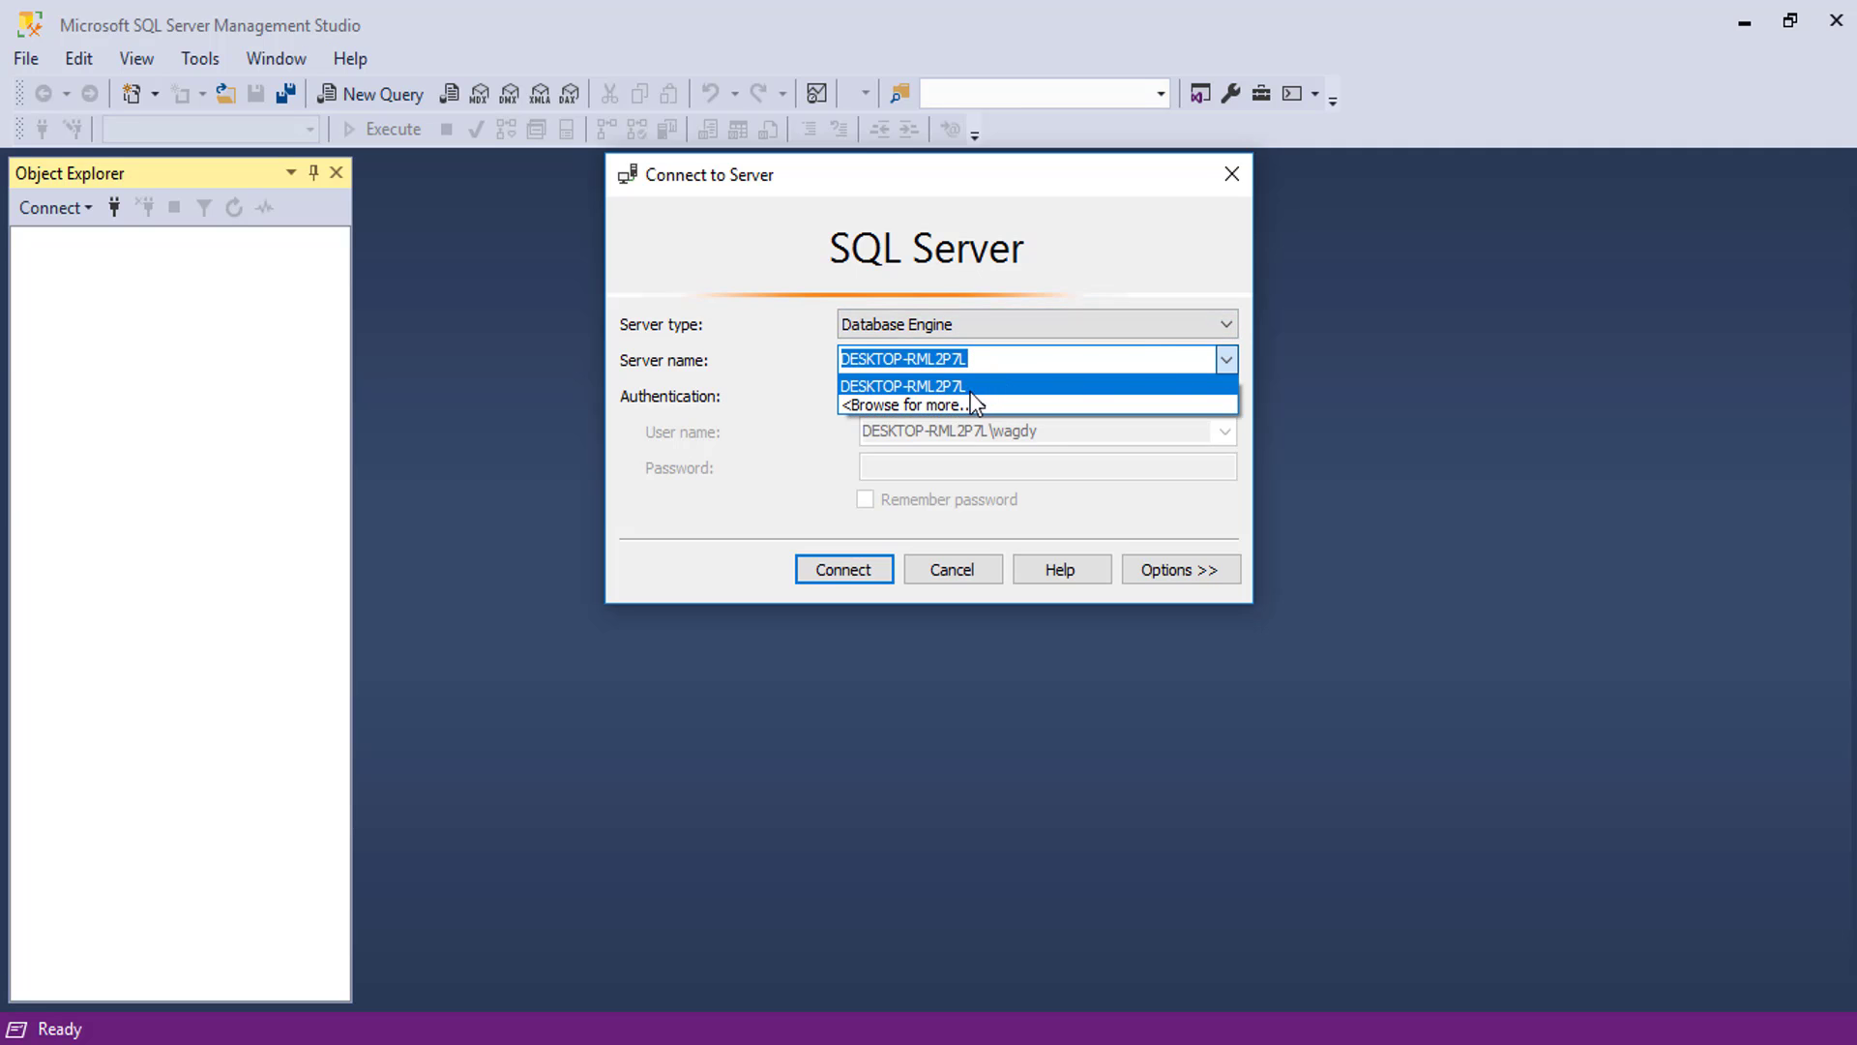
left_click(880, 404)
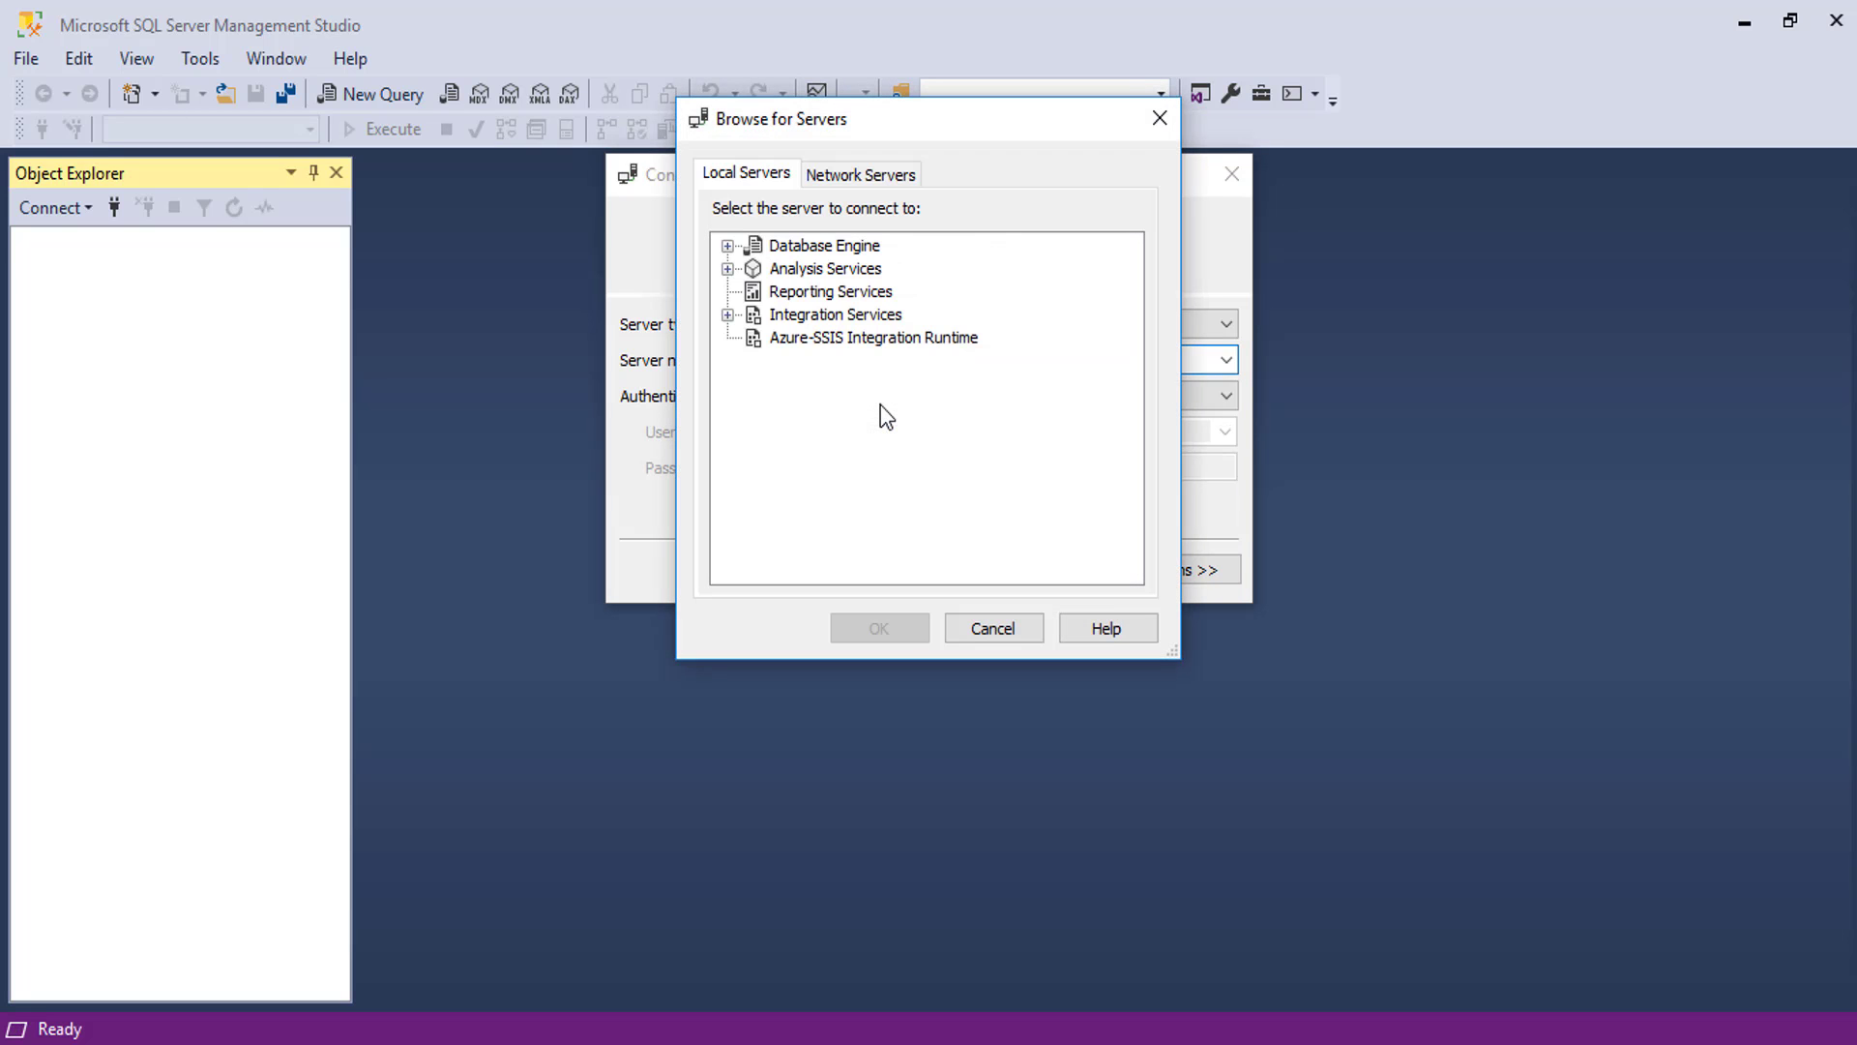
Step: Choose the local Database Engine instance DESKTOP-RML2P7L\SS2022 and connect to it with Windows Authentication
left_click(727, 245)
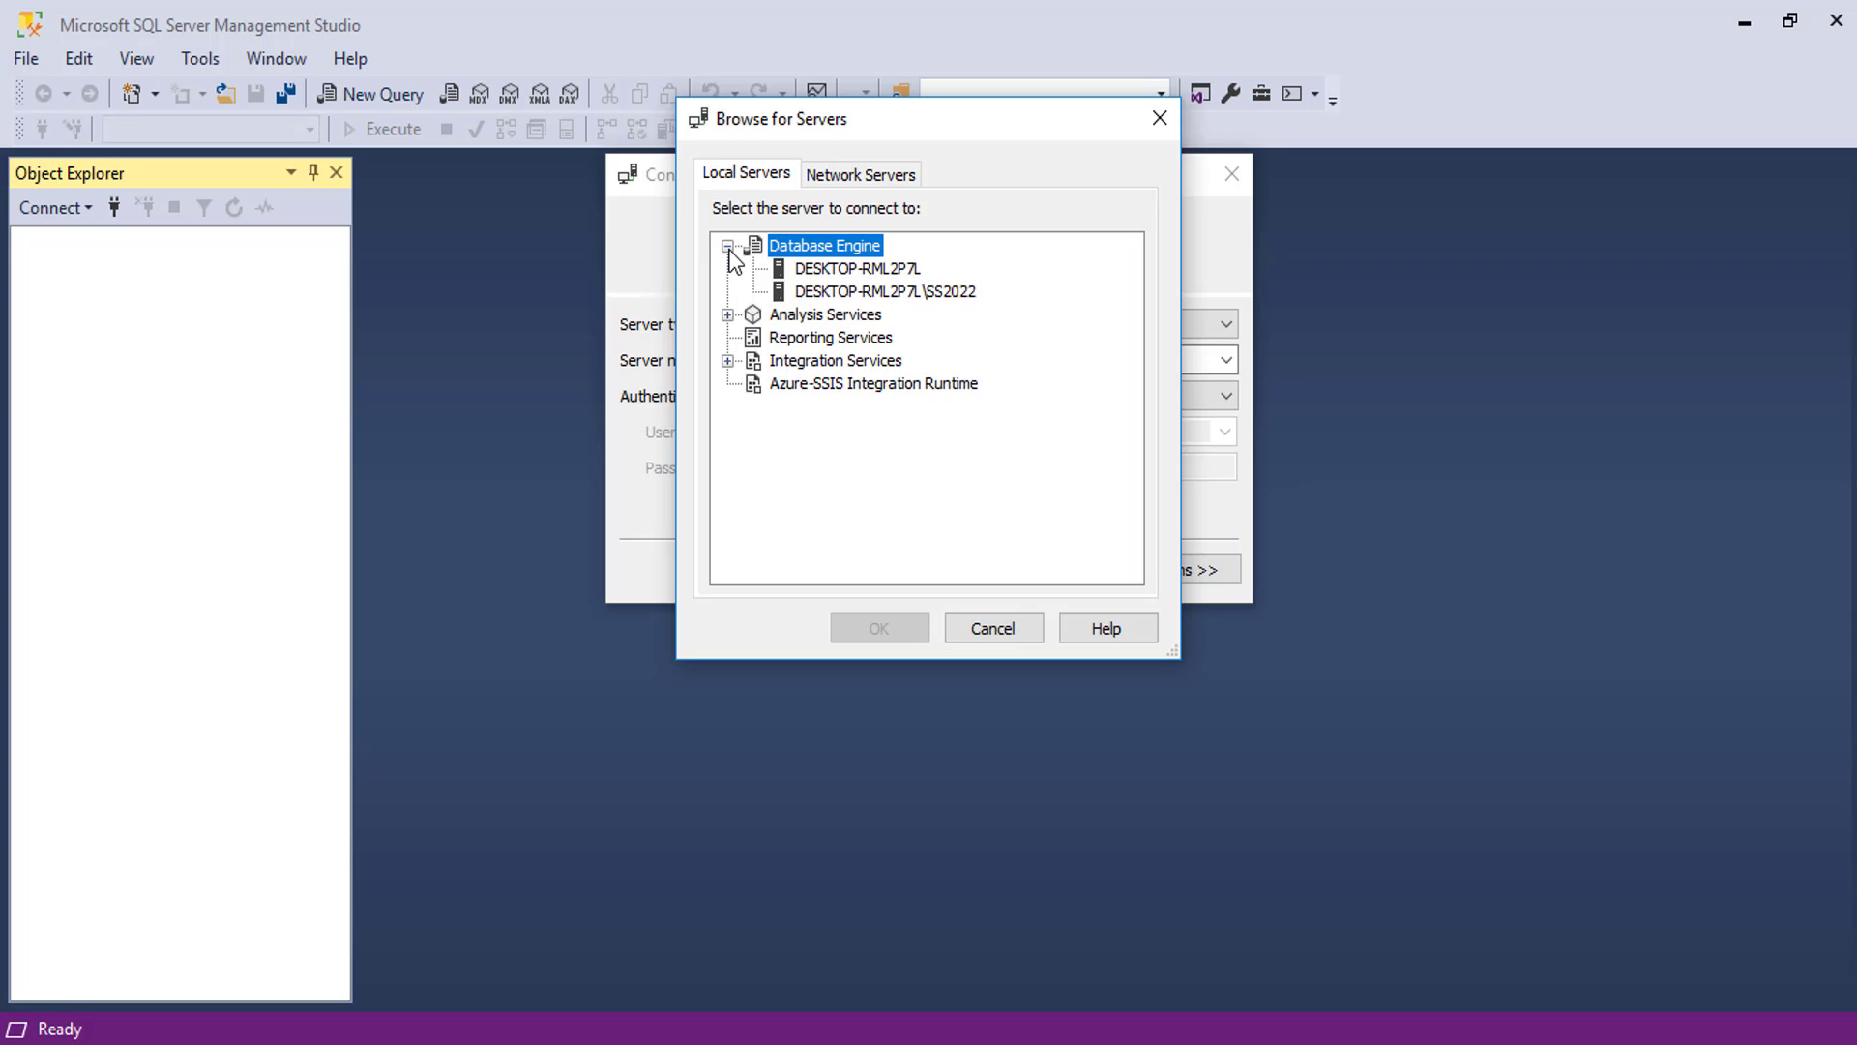
left_click(901, 288)
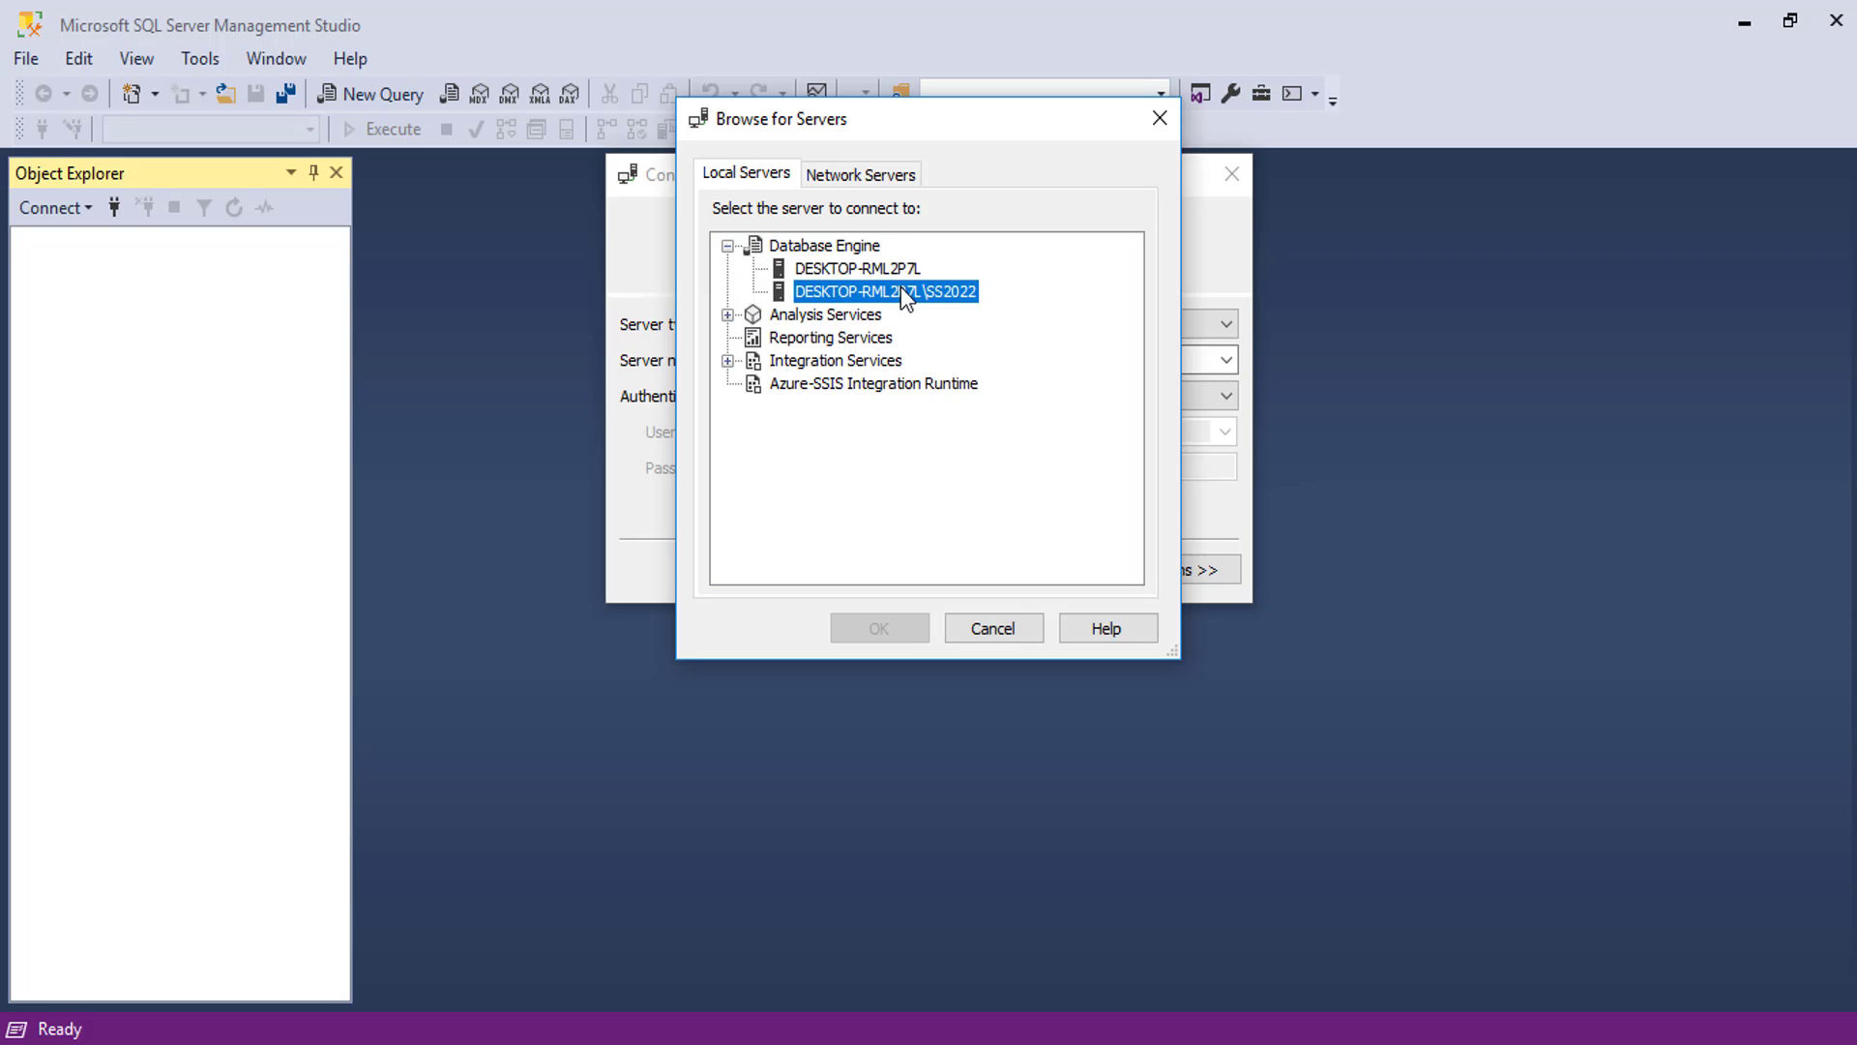
left_click(865, 627)
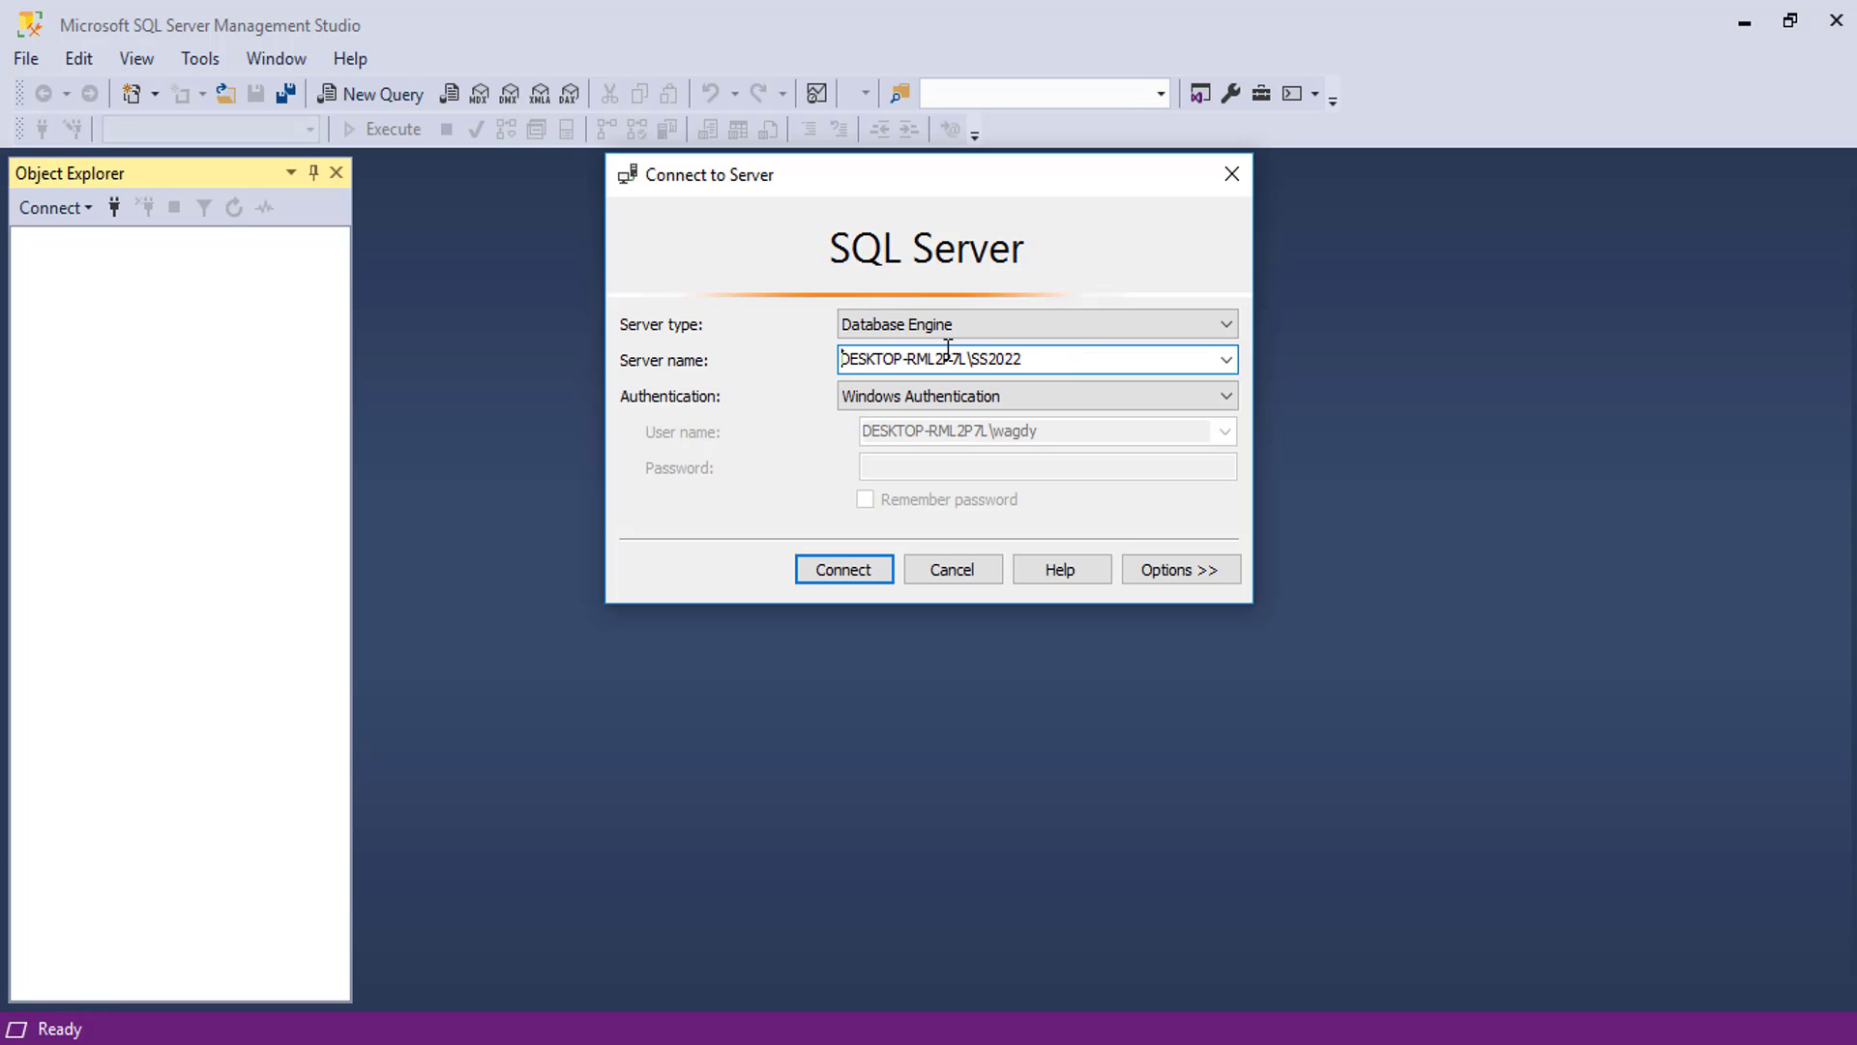
left_click(838, 581)
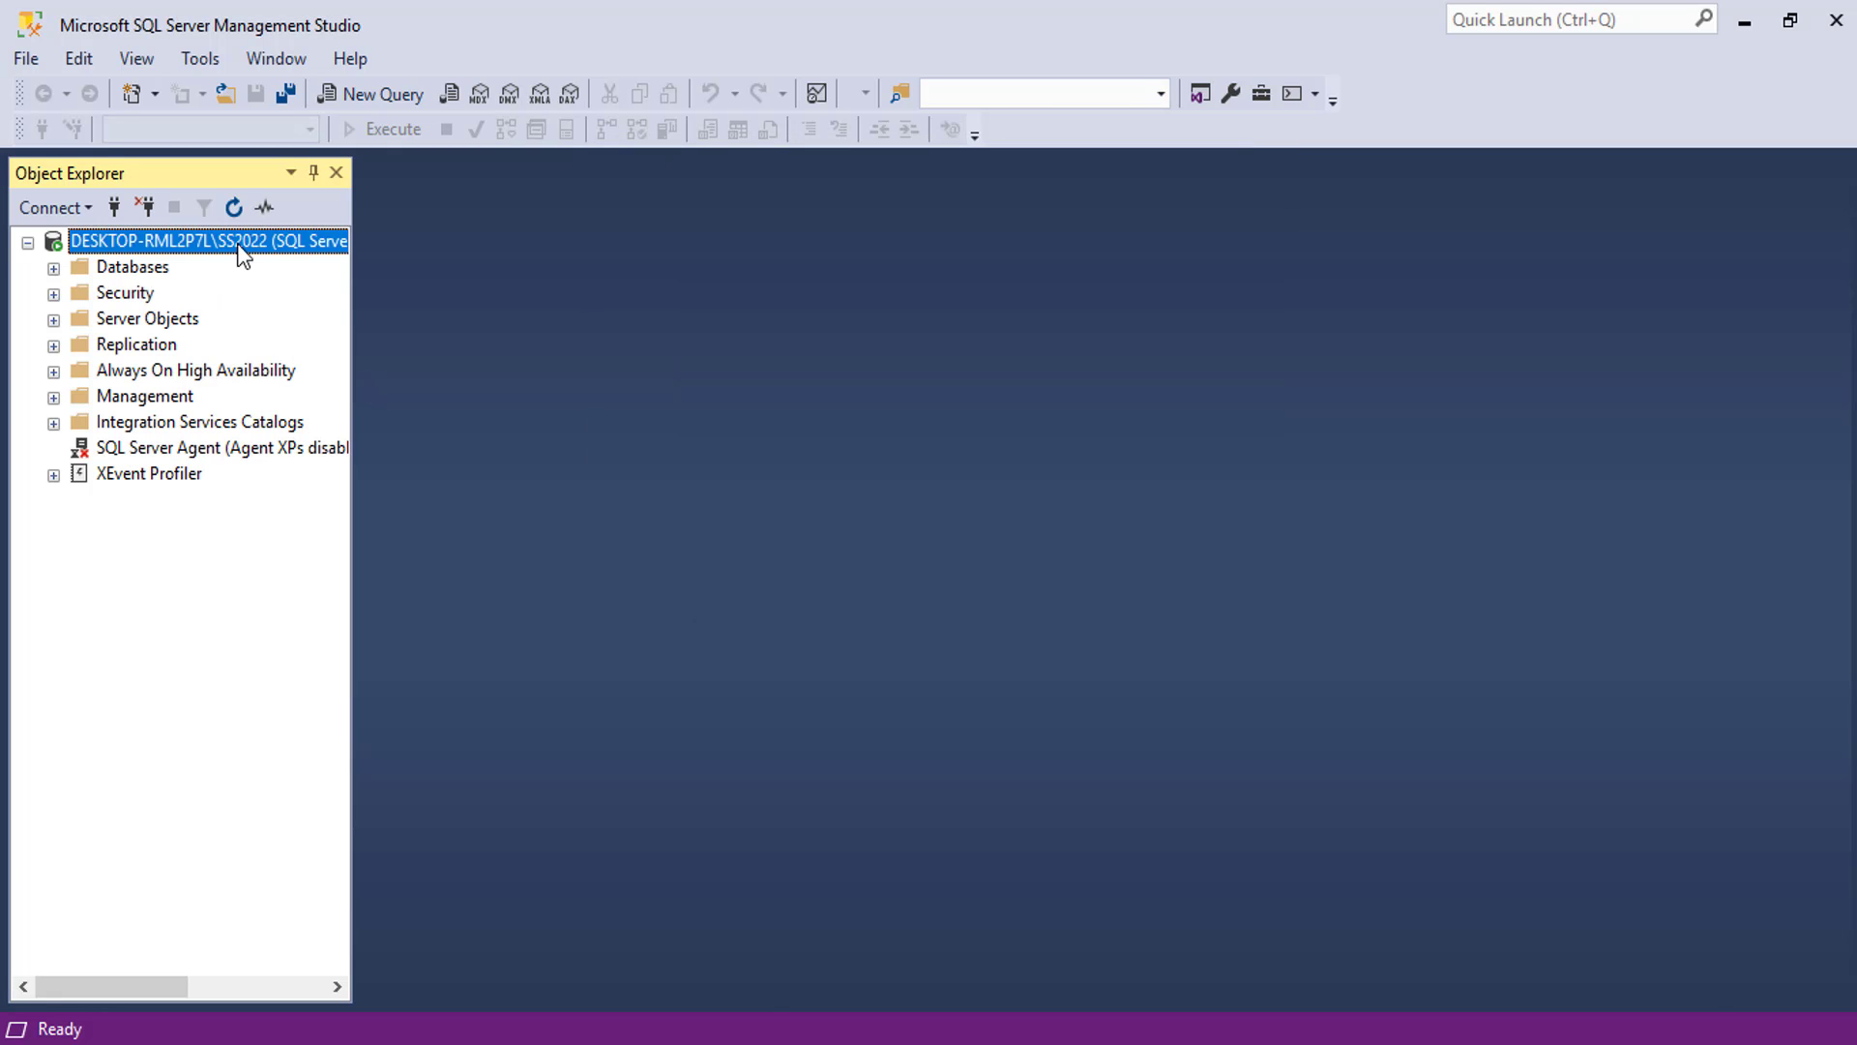
Step: Expand the Databases folder of the SS2022 instance to view its contents, and close Management Studio
left_click(53, 268)
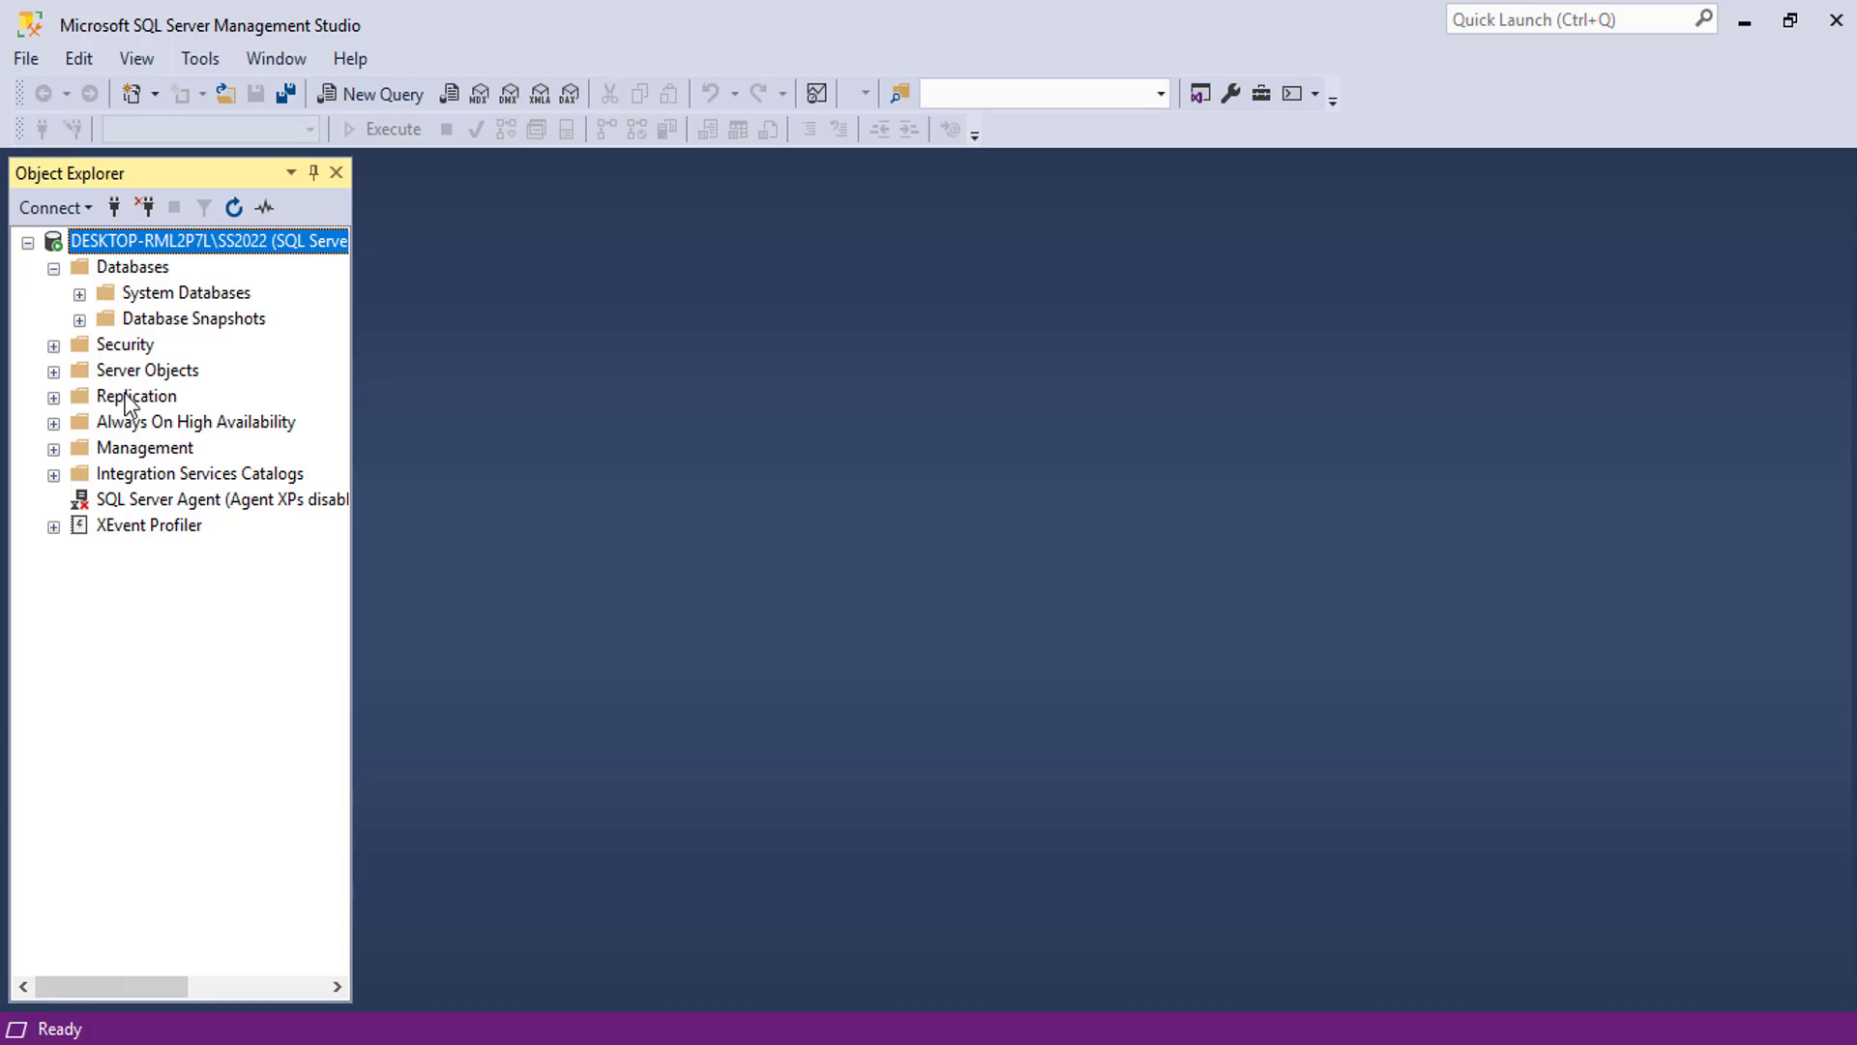
left_click(1836, 24)
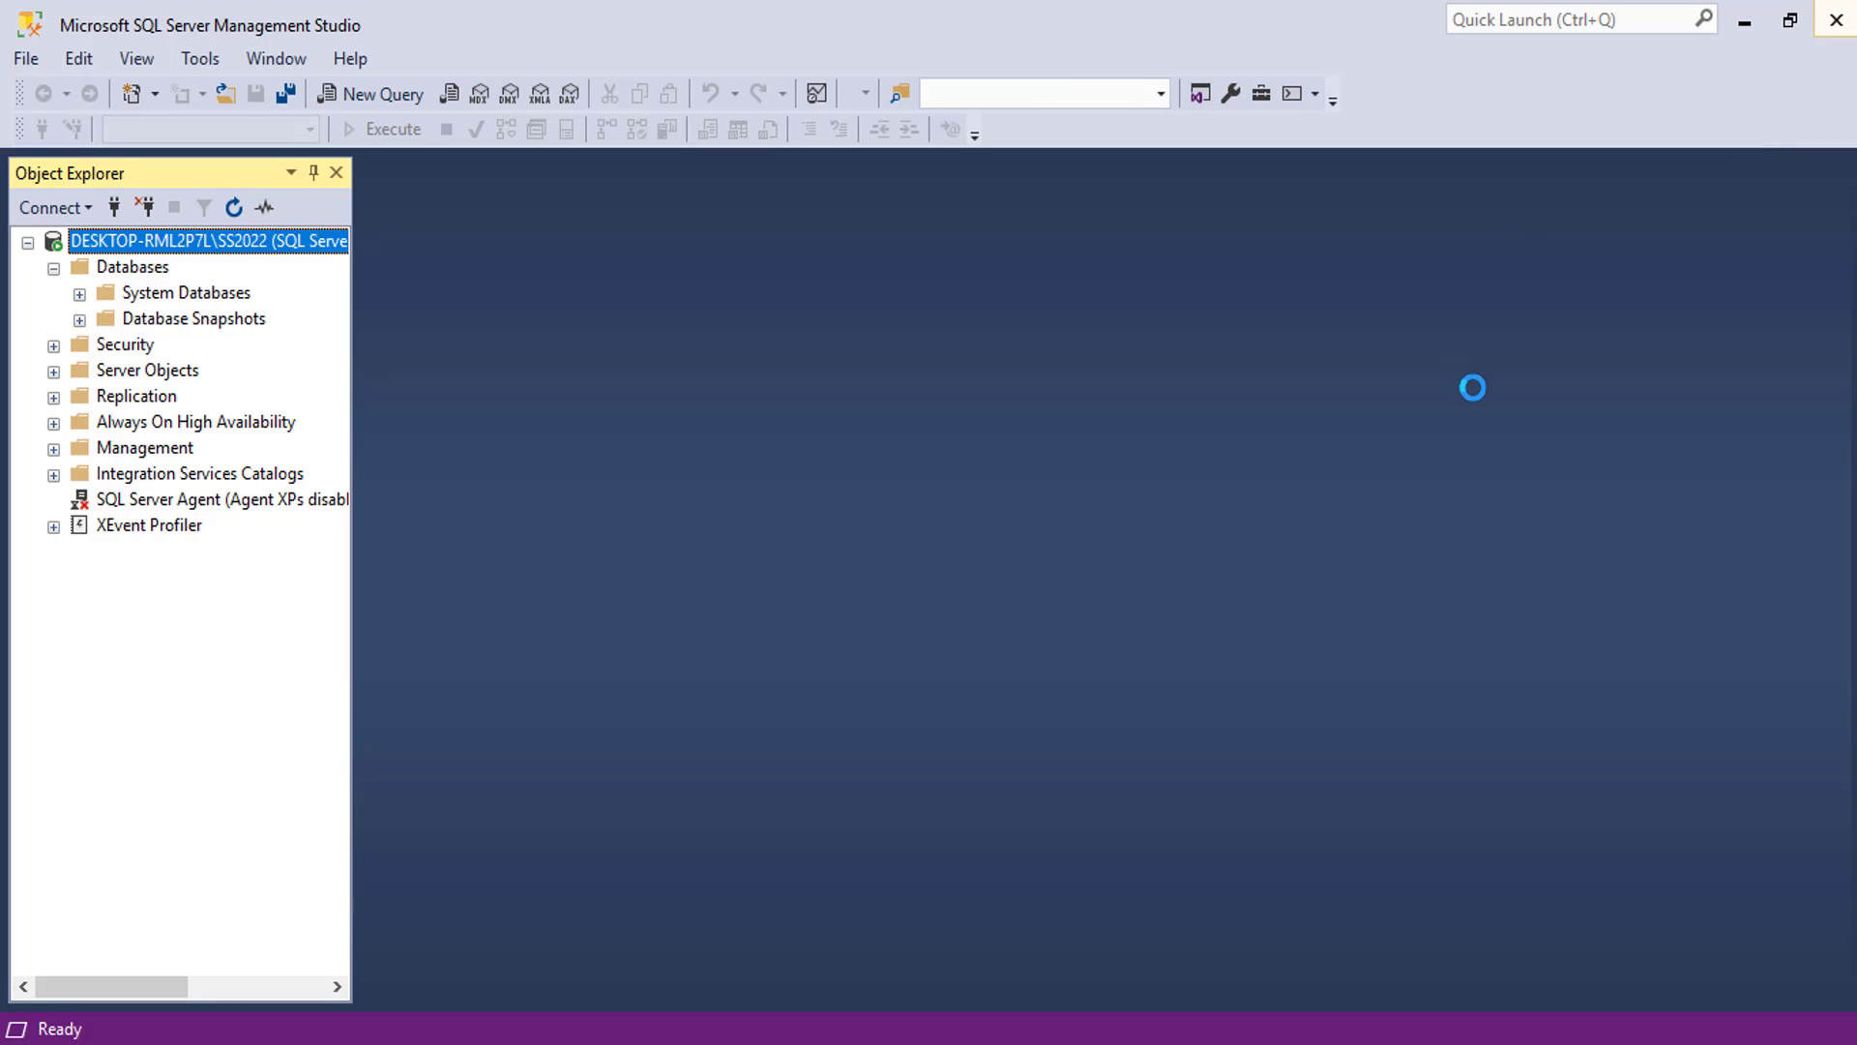